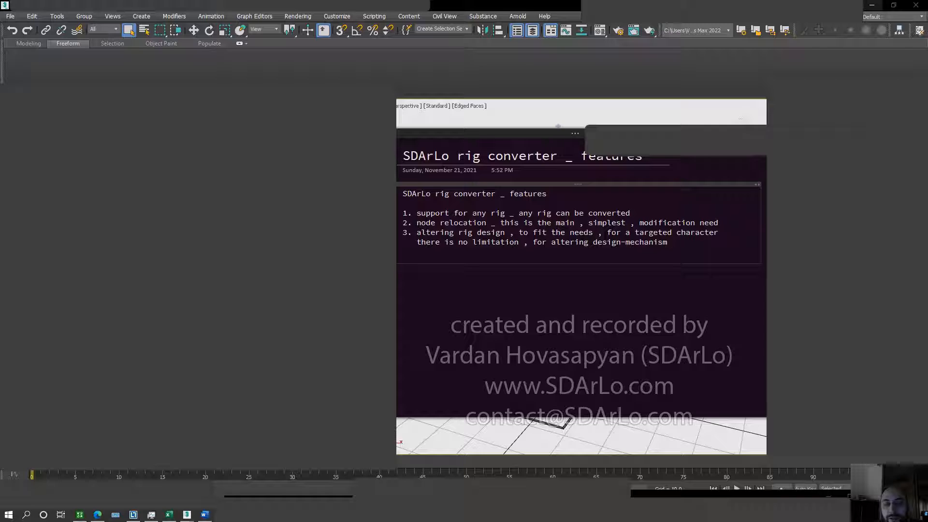
Review the rig converter features note, highlighting its first feature about support for any rig
drag(402, 193, 674, 243)
click(564, 236)
drag(416, 213, 513, 213)
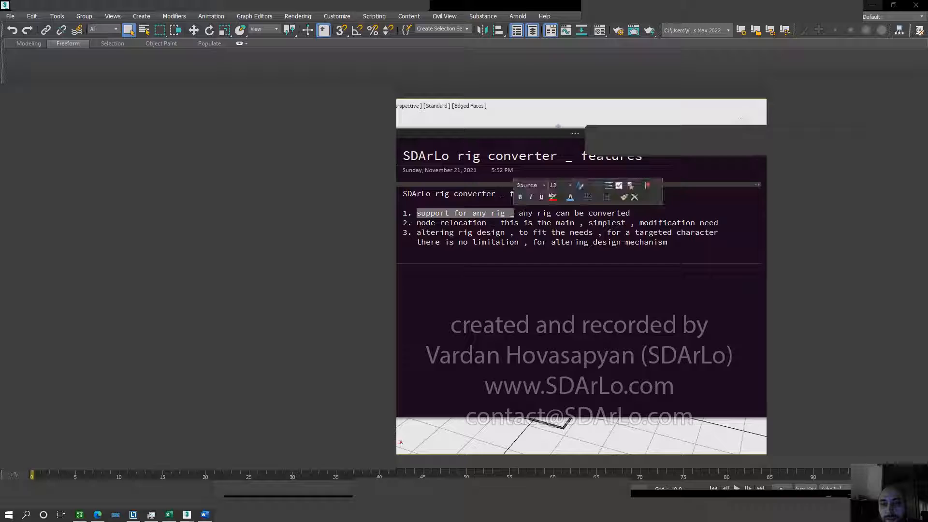
click(518, 214)
drag(414, 213, 637, 213)
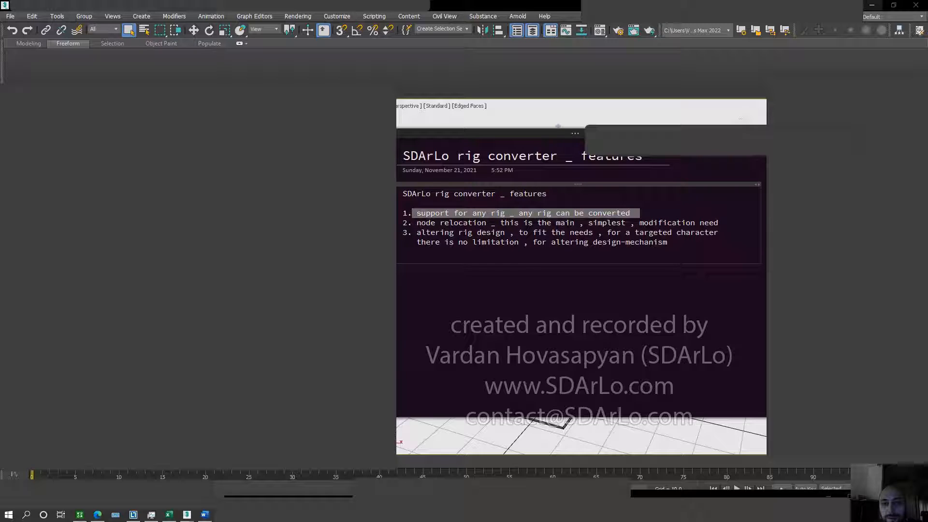
click(454, 242)
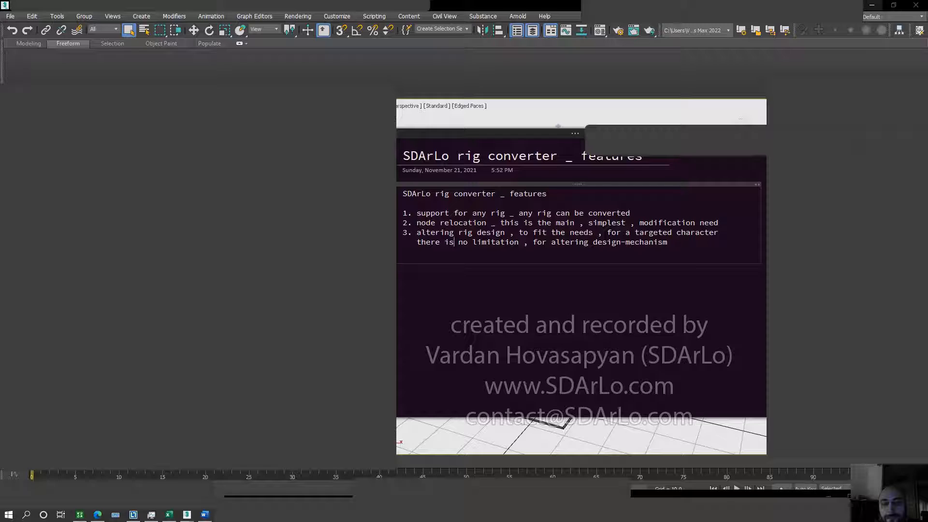
Go through the note's node relocation and rig design features, and minimize the notes window
drag(417, 222, 722, 223)
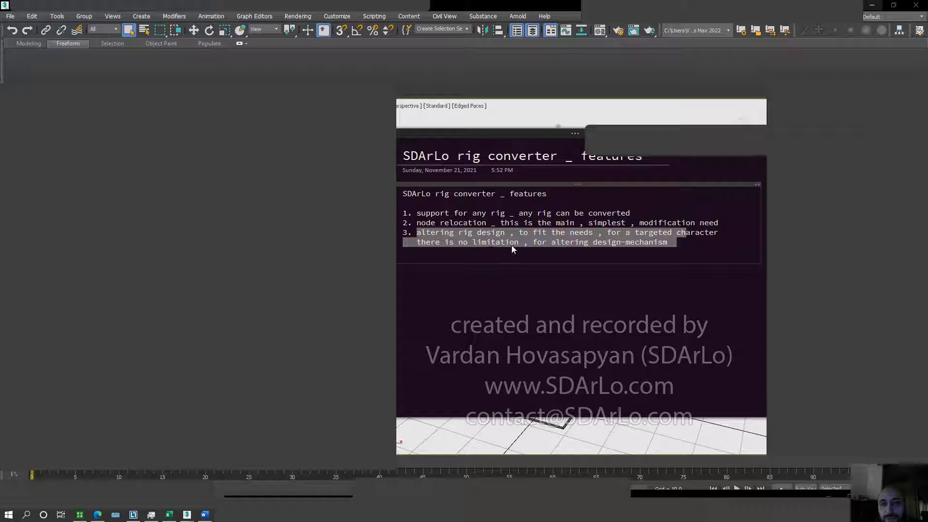
click(568, 237)
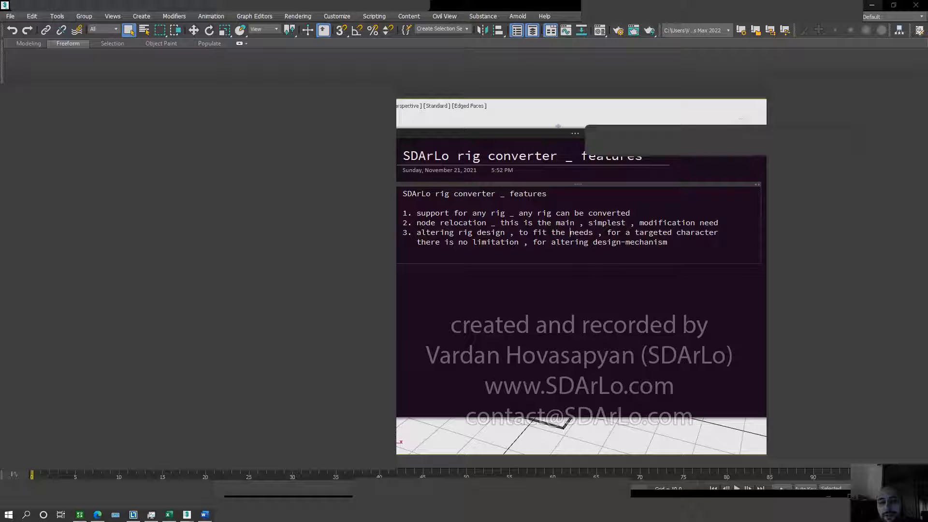
drag(417, 242, 671, 248)
click(677, 280)
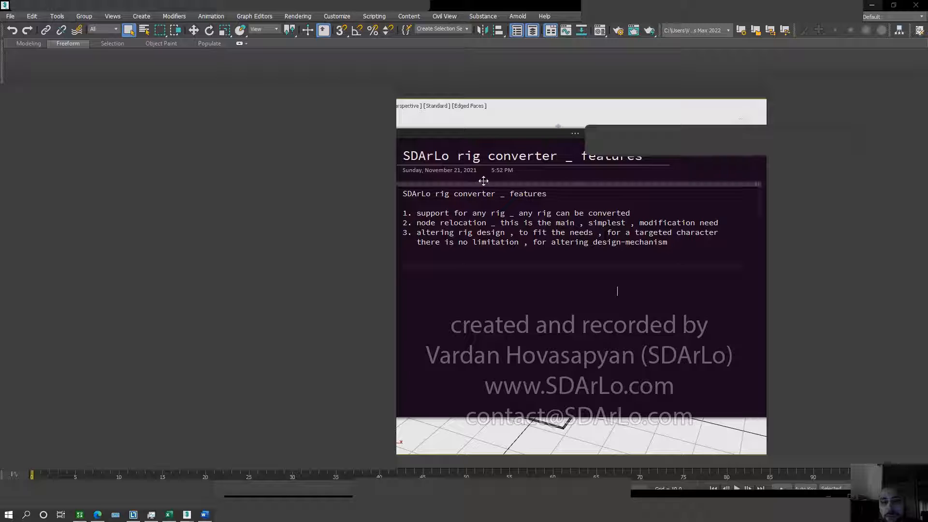
click(574, 134)
click(580, 161)
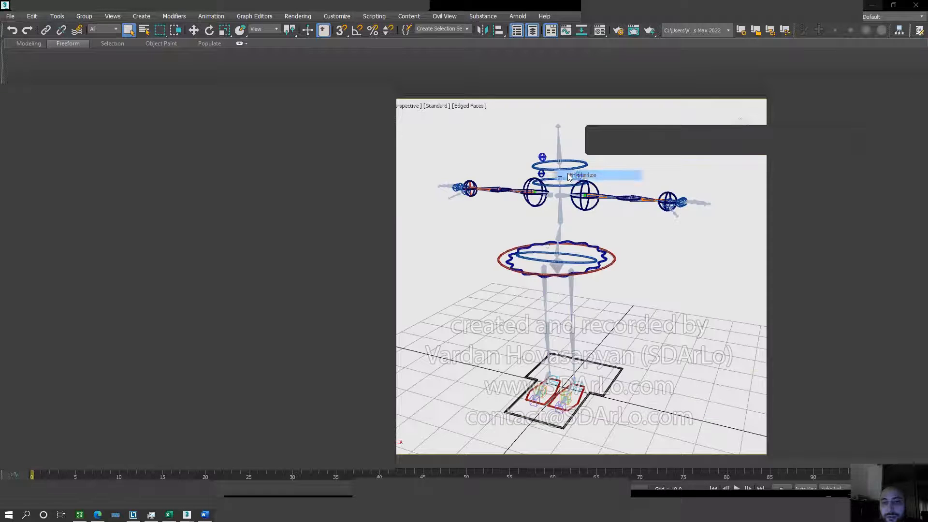
Examine the full character rig from several angles, from the arm and clavicle nodes down to the legs and feet
mouse_move(538, 276)
middle_down()
mouse_move(531, 291)
mouse_move(539, 276)
mouse_move(535, 291)
mouse_move(541, 276)
mouse_move(555, 274)
middle_up()
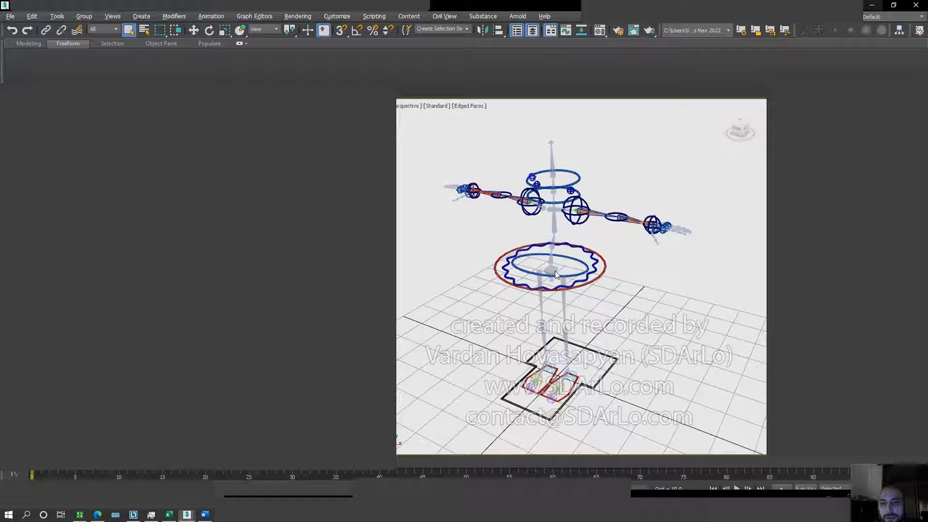
alt+middle_drag(556, 274, 565, 256)
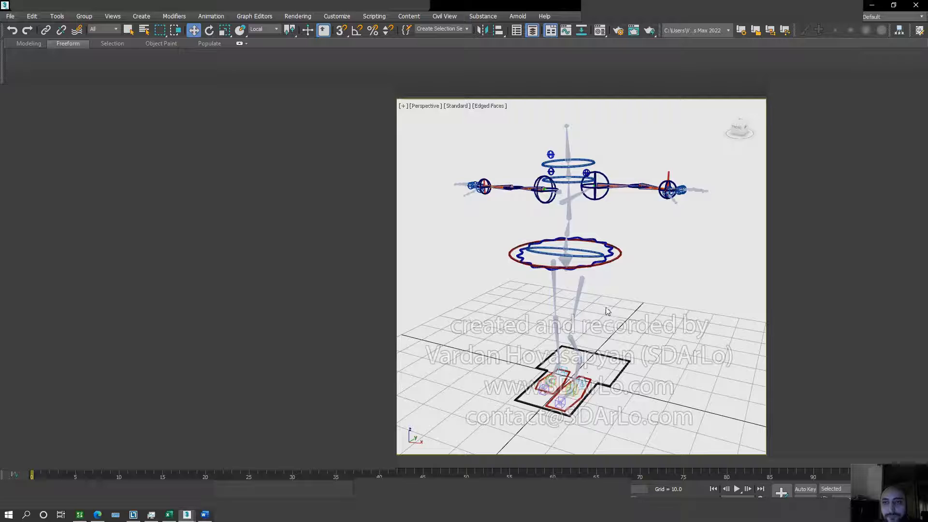
mouse_move(607, 311)
middle_down()
mouse_move(653, 300)
mouse_move(599, 309)
mouse_move(605, 320)
mouse_move(633, 325)
mouse_move(604, 307)
middle_up()
scroll(631, 306, down, 1)
mouse_move(585, 375)
alt+middle_down()
mouse_move(594, 377)
mouse_move(584, 375)
alt+middle_up()
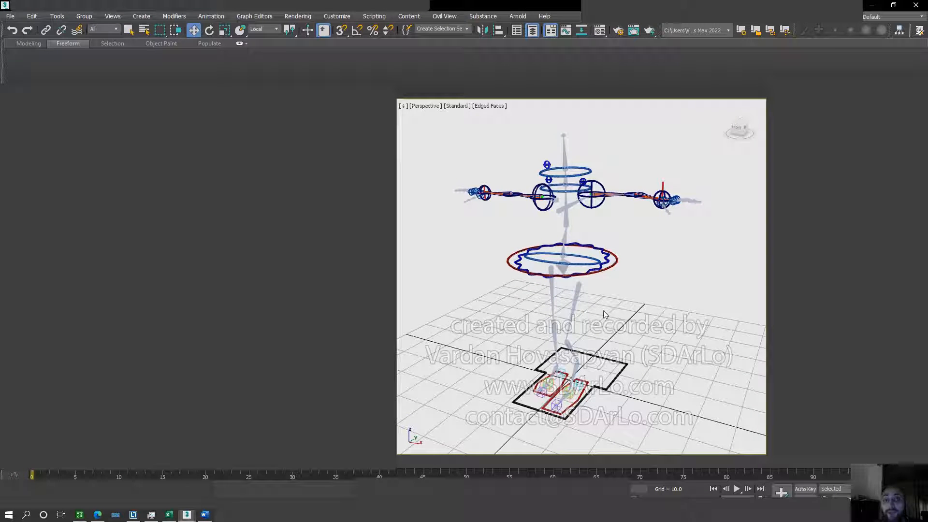
alt+middle_drag(598, 312, 612, 315)
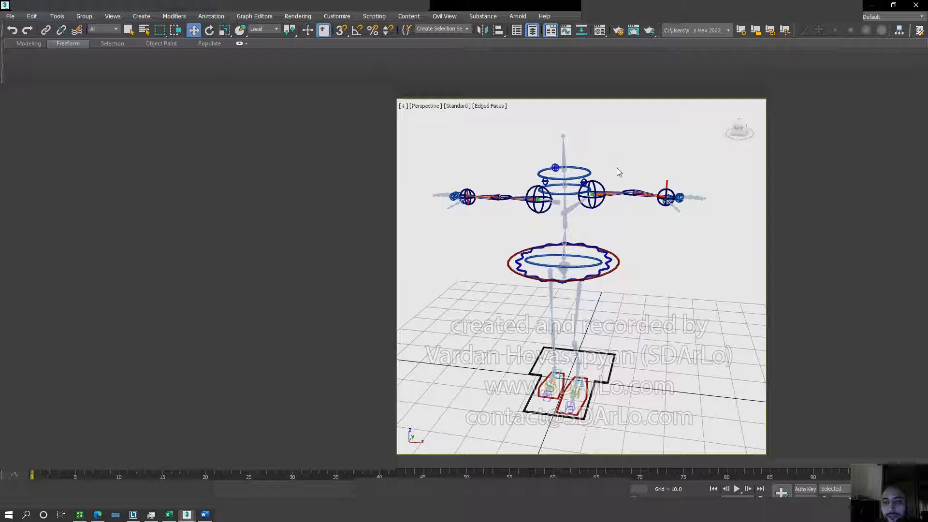
alt+middle_drag(616, 328, 618, 328)
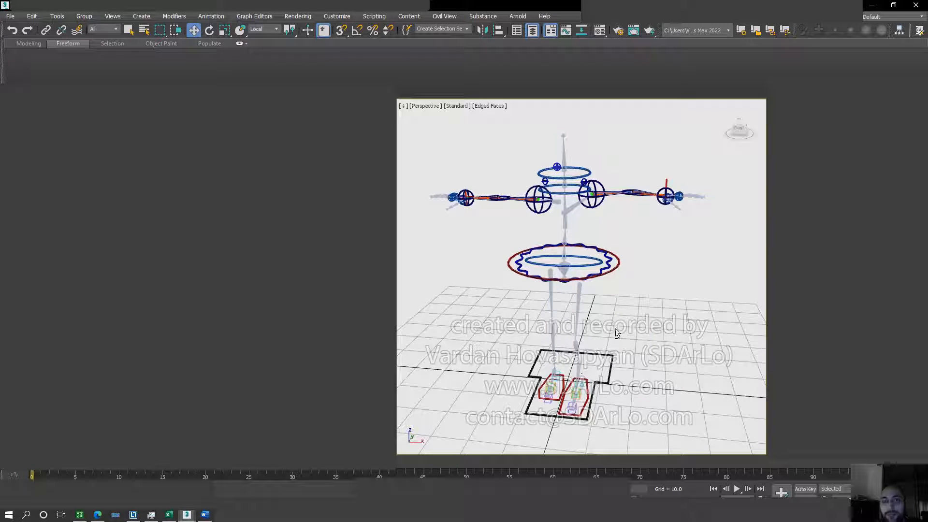
alt+middle_drag(616, 329, 631, 283)
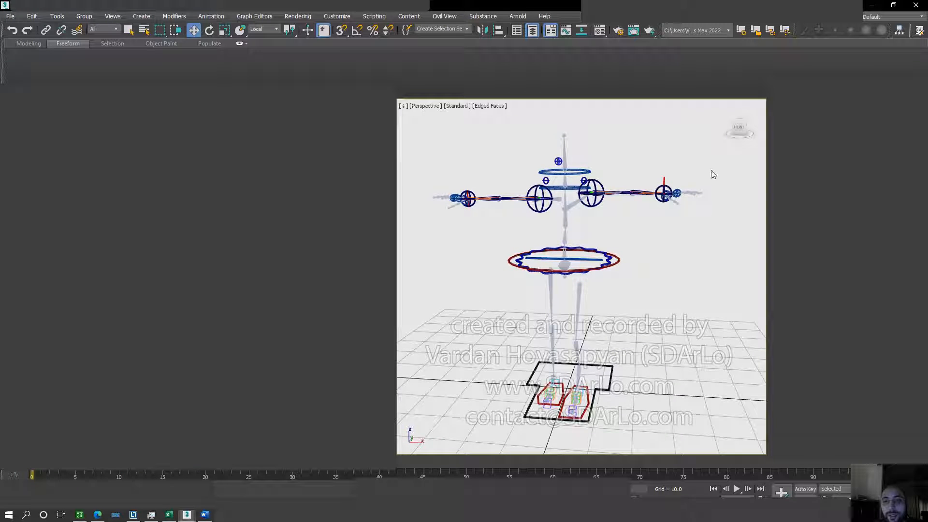
mouse_move(630, 375)
mouse_down()
mouse_move(563, 426)
mouse_move(570, 437)
mouse_up()
mouse_move(571, 436)
alt+middle_down()
mouse_move(592, 414)
mouse_move(566, 423)
mouse_move(579, 312)
mouse_move(608, 312)
mouse_move(587, 316)
alt+middle_up()
click(658, 313)
scroll(597, 315, up, 3)
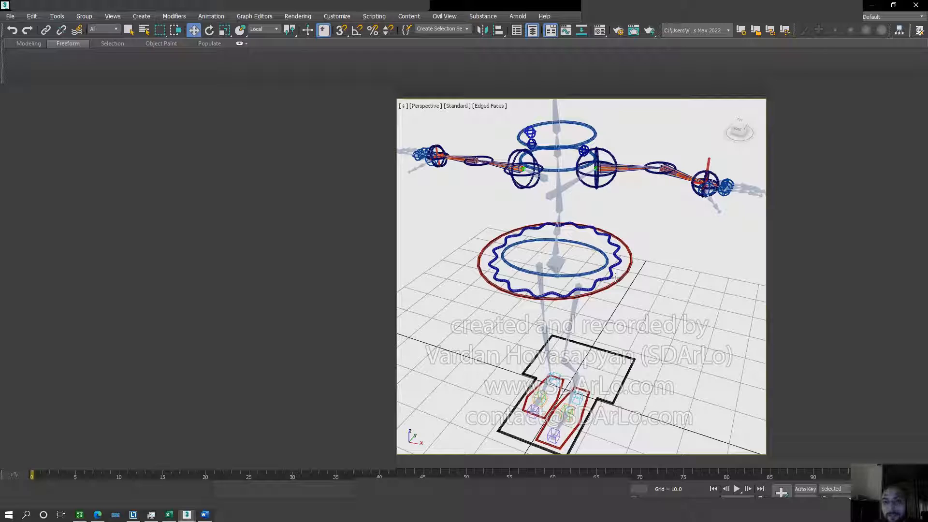
alt+middle_drag(602, 271, 602, 242)
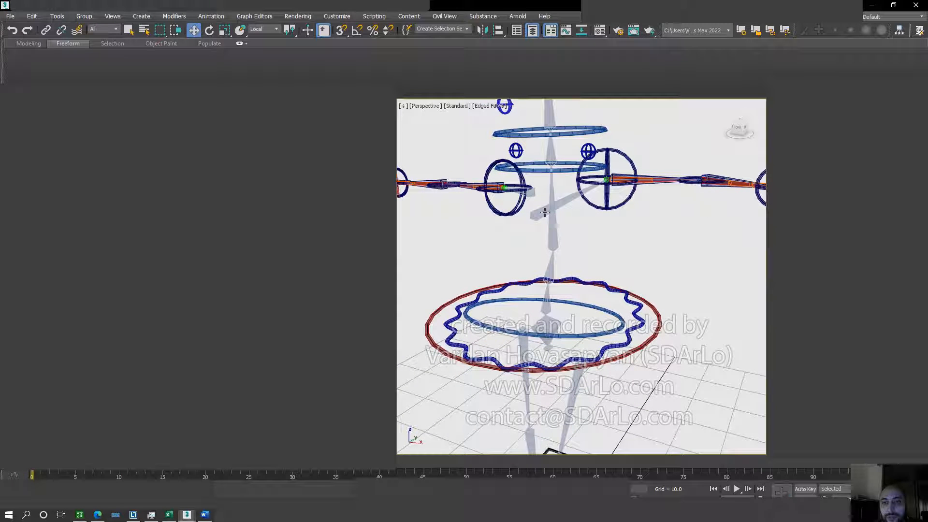
Select the character's left clavicle bone and switch the reference coordinate system to World
click(545, 212)
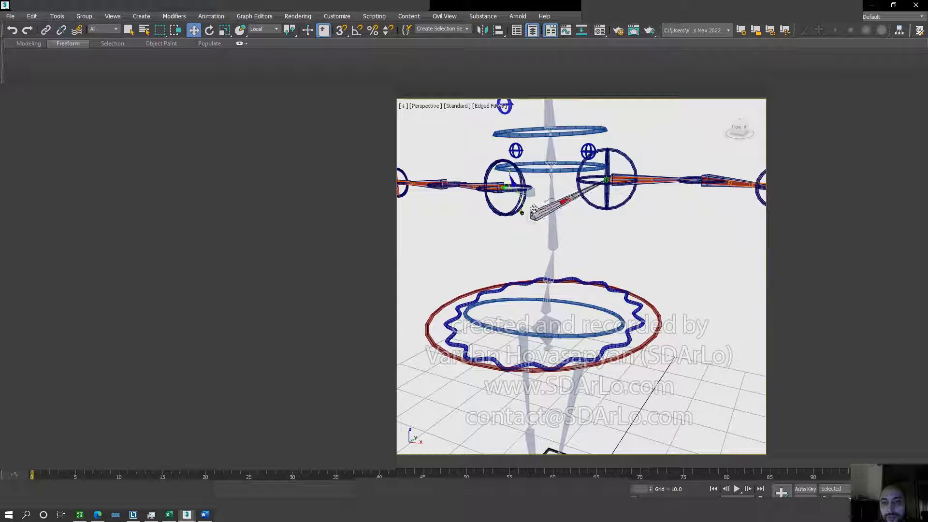
right_click(541, 239)
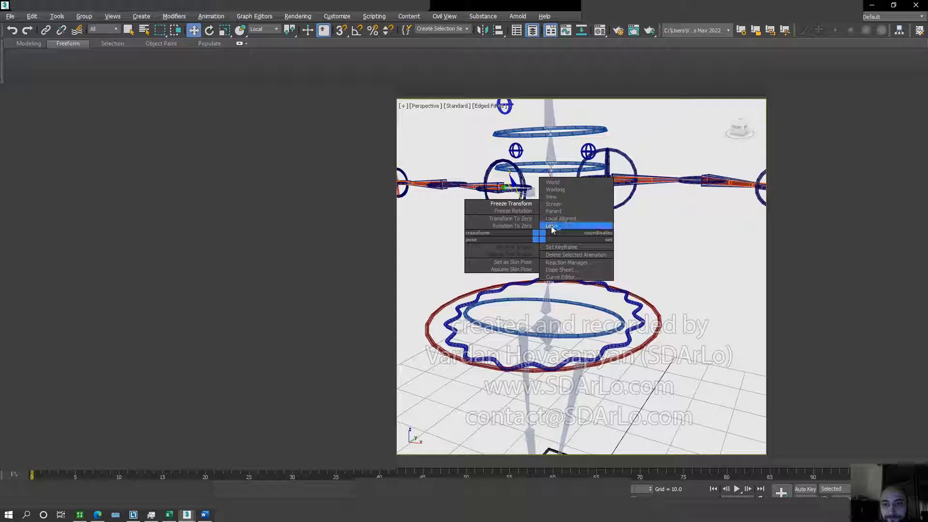
click(552, 182)
alt+middle_drag(551, 225, 595, 237)
drag(637, 239, 637, 239)
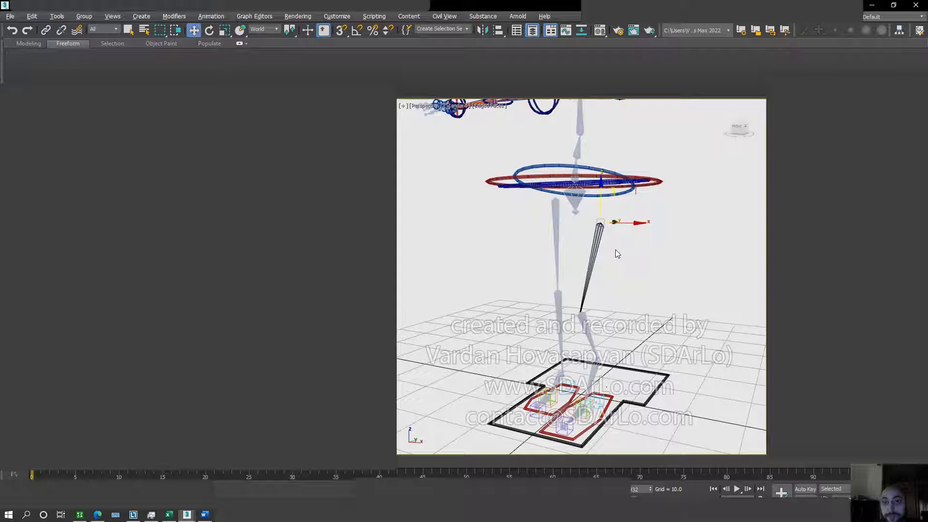
Inspect the left leg and foot nodes from several sides and compare them with the right leg
alt+middle_drag(622, 252, 614, 312)
click(616, 286)
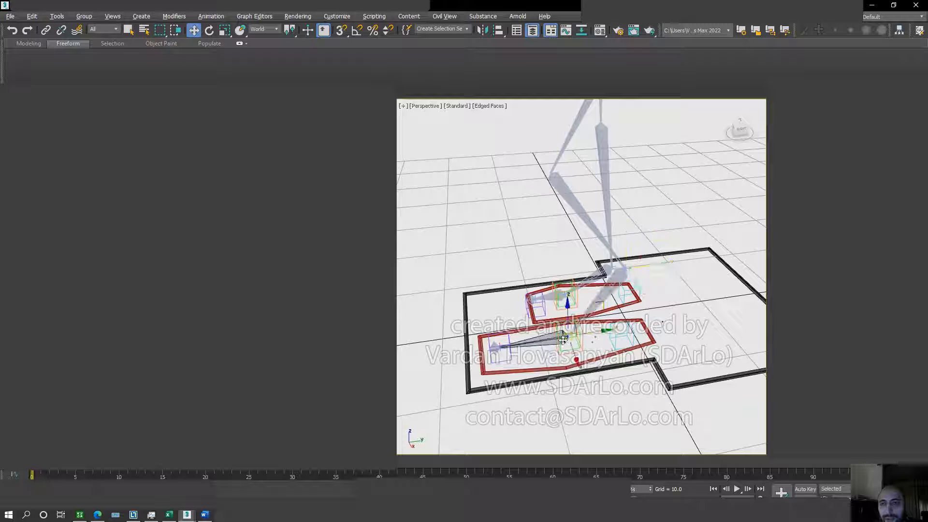
alt+middle_drag(538, 340, 735, 340)
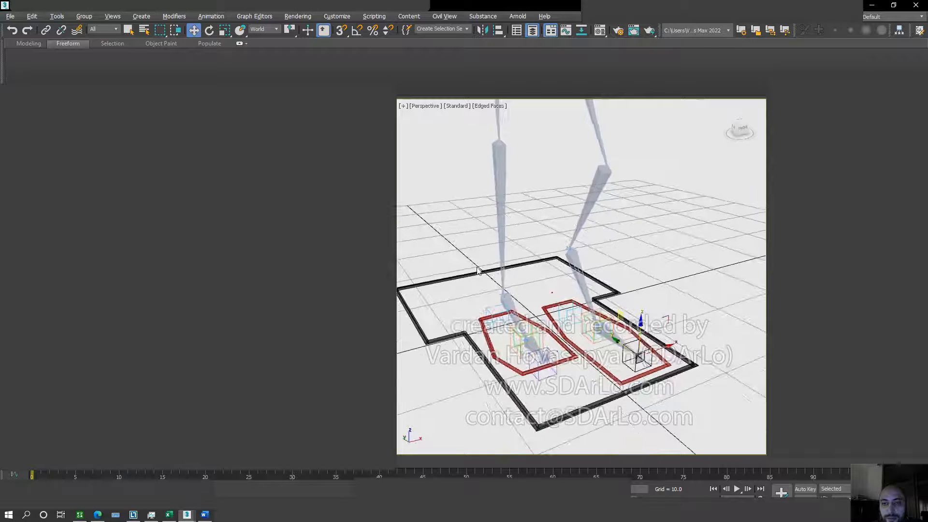
alt+middle_drag(552, 359, 525, 235)
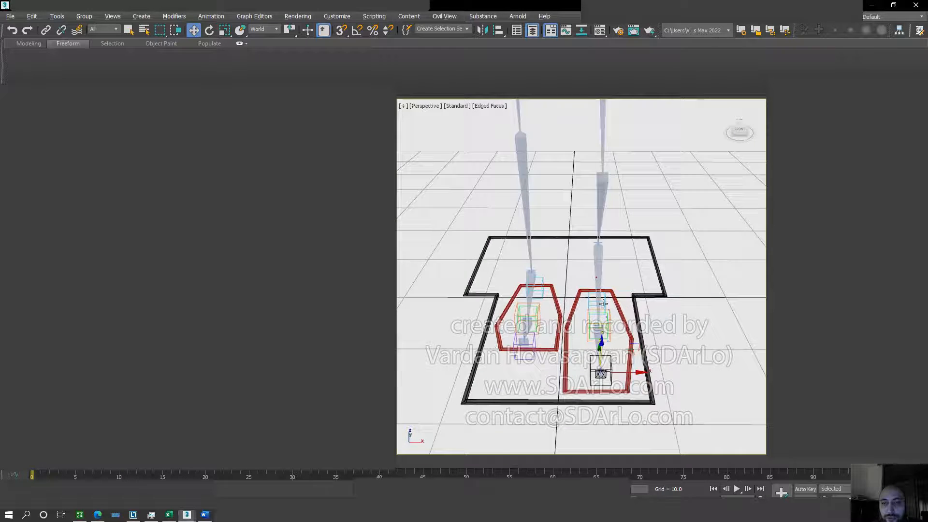
alt+middle_drag(603, 303, 612, 360)
scroll(623, 251, down, 1)
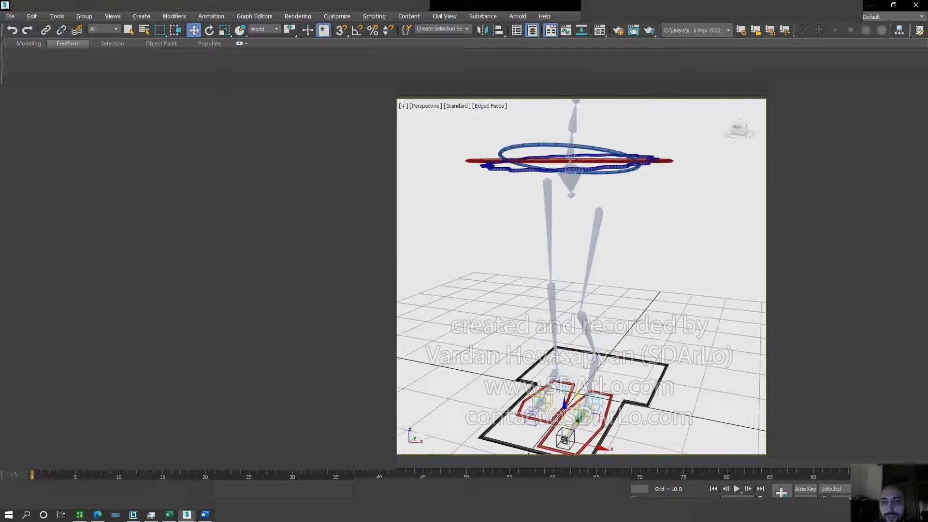
scroll(612, 360, down, 2)
middle_drag(603, 276, 608, 326)
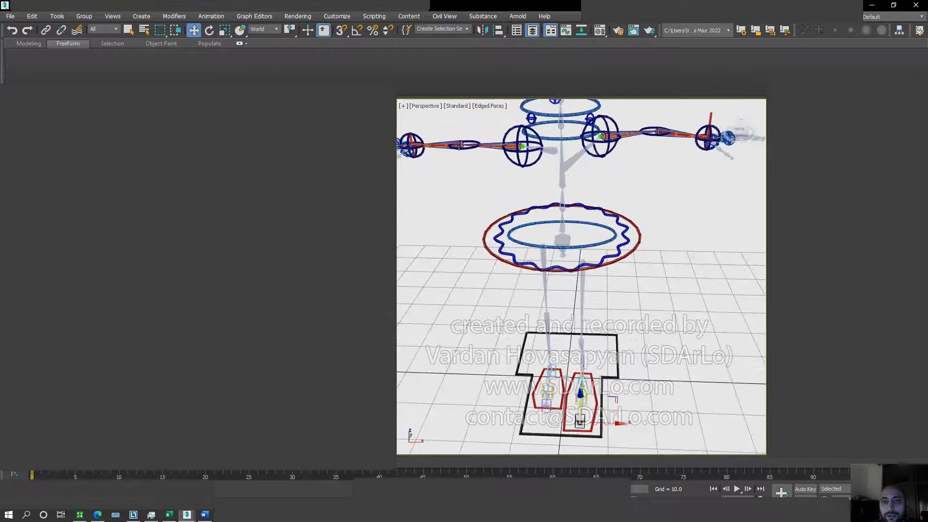
Select the left arm and pelvis controls in a view of the whole rig, and clear the selection
middle_drag(472, 170, 493, 179)
scroll(453, 155, down, 2)
drag(559, 366, 573, 372)
drag(616, 348, 638, 311)
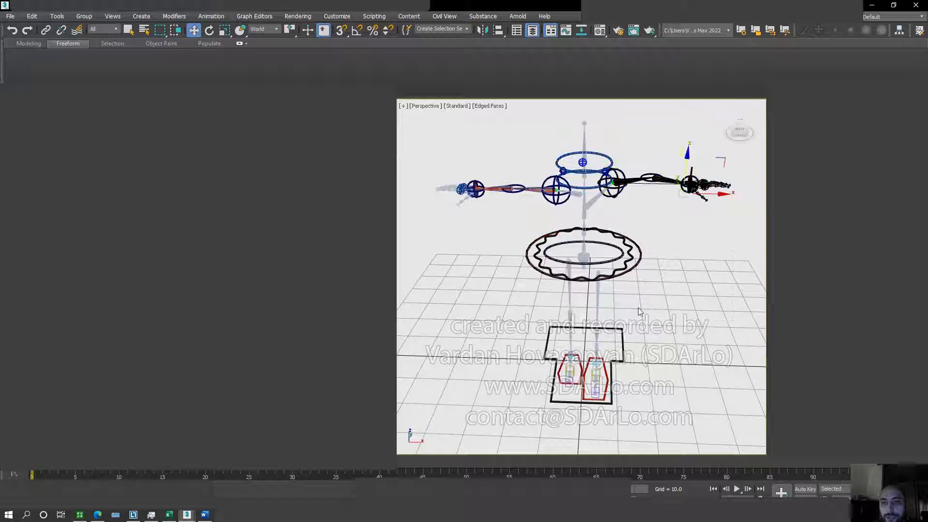
click(627, 327)
middle_drag(626, 323, 624, 291)
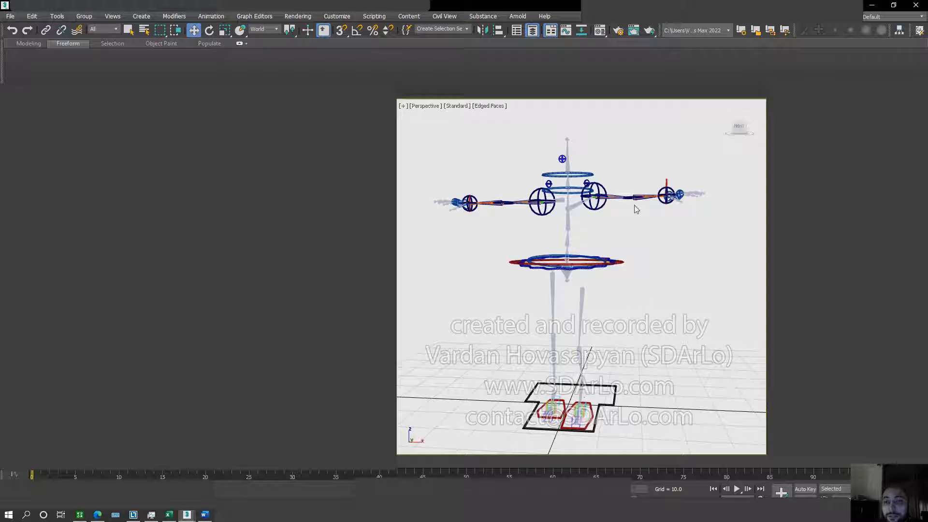
Select the left hand IK control and place the "my commands" IK/FK switch window clear of the arms
click(665, 181)
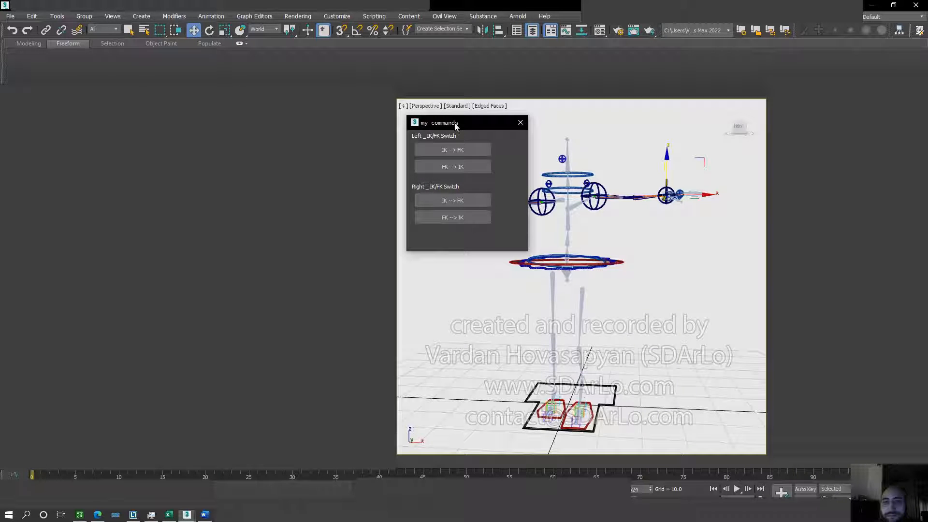
drag(454, 125, 449, 312)
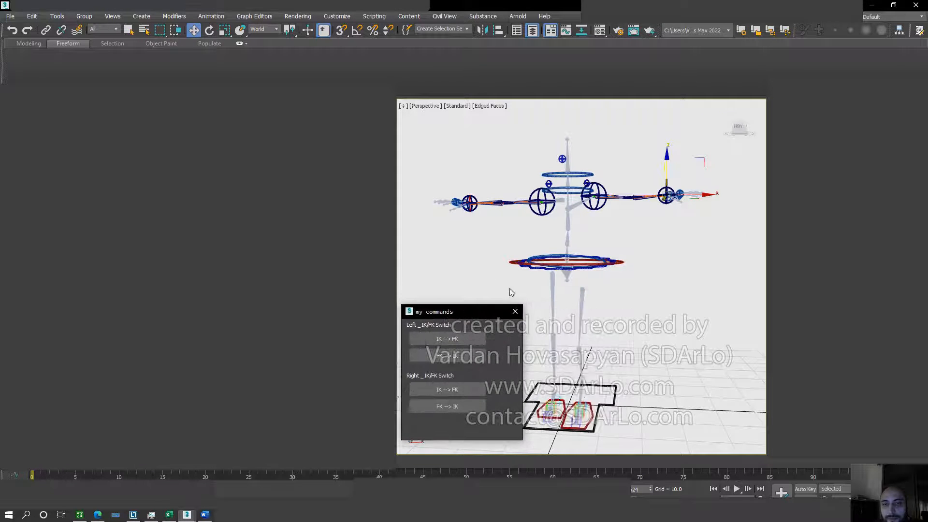
alt+middle_drag(621, 265, 645, 268)
scroll(631, 275, down, 1)
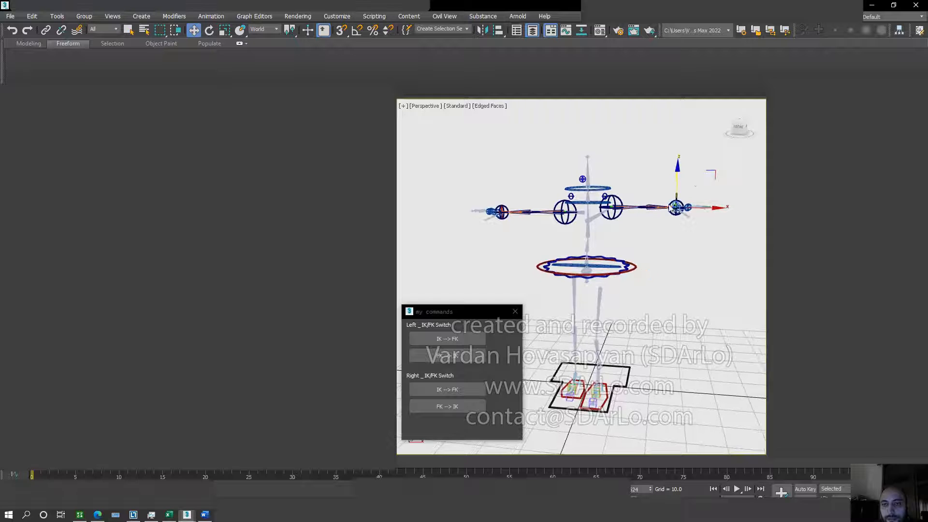
drag(476, 312, 479, 318)
middle_drag(528, 288, 533, 283)
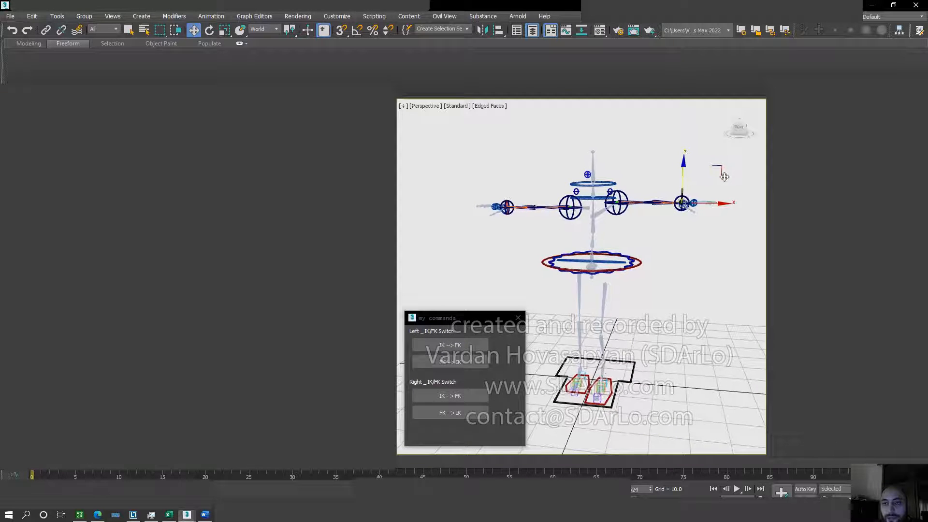
Move the left hand IK control down and inward below the FK arm, and select the right arm for comparison
drag(720, 167, 699, 207)
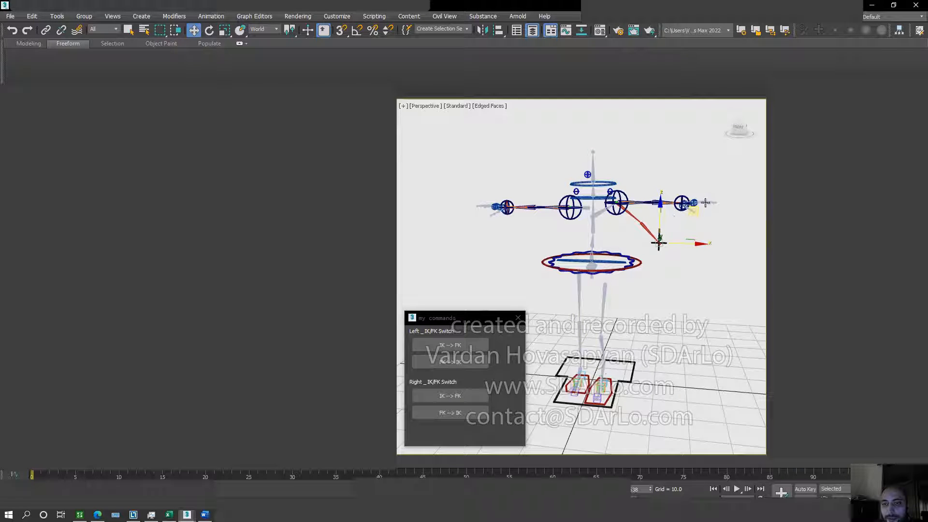
alt+middle_drag(634, 218, 642, 216)
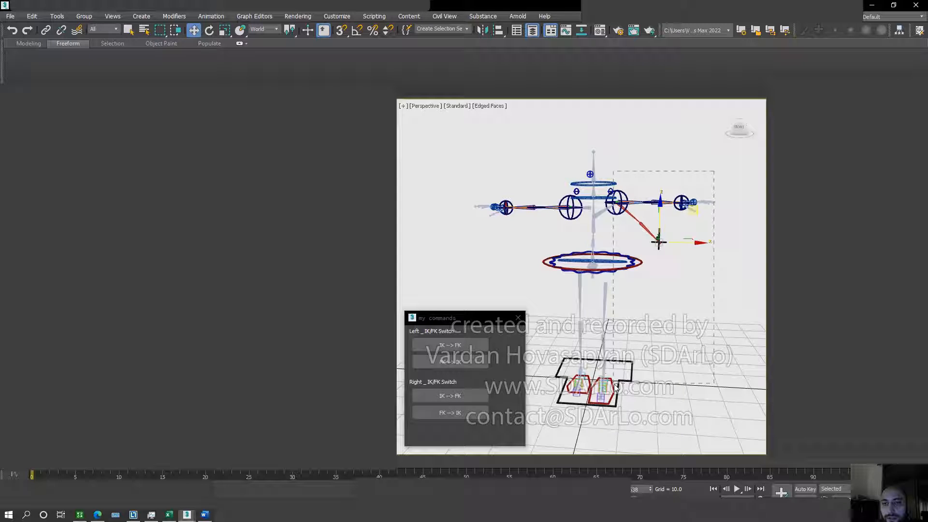
alt+middle_drag(644, 300, 673, 293)
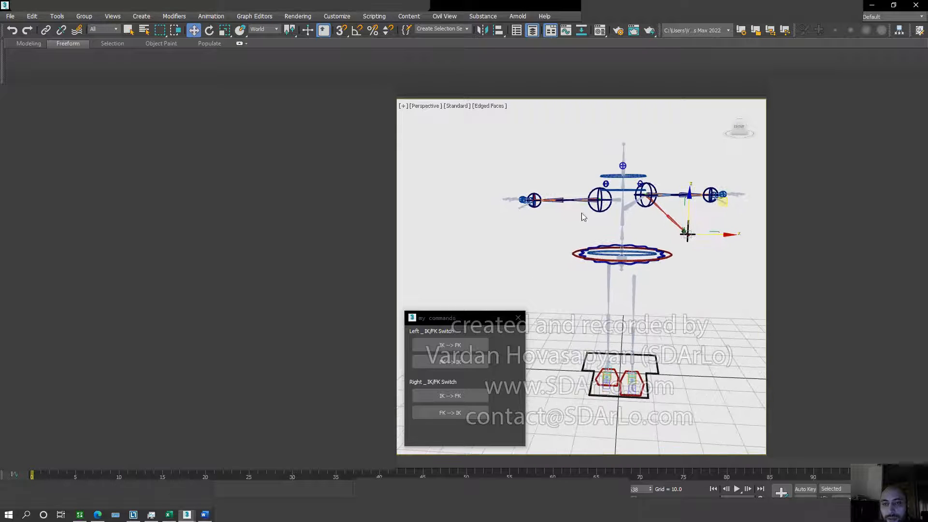
drag(571, 227, 570, 222)
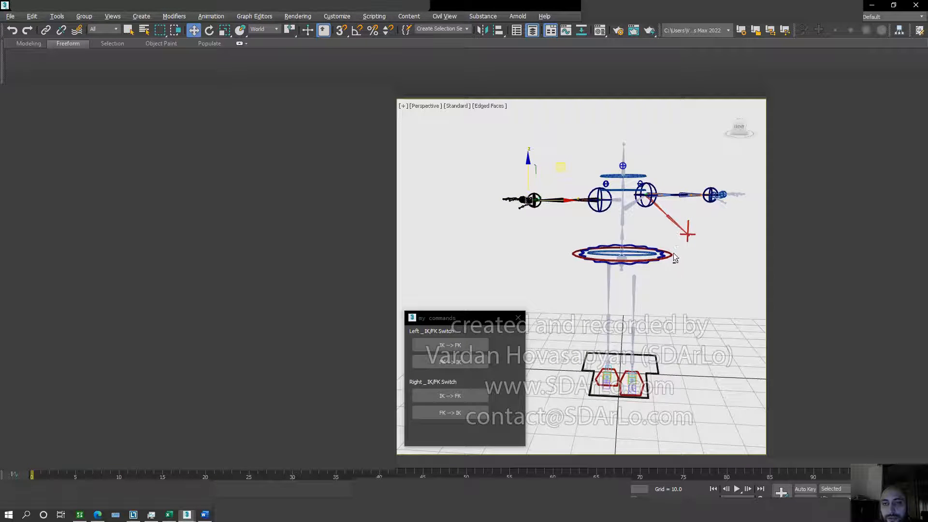
alt+middle_drag(685, 233, 685, 272)
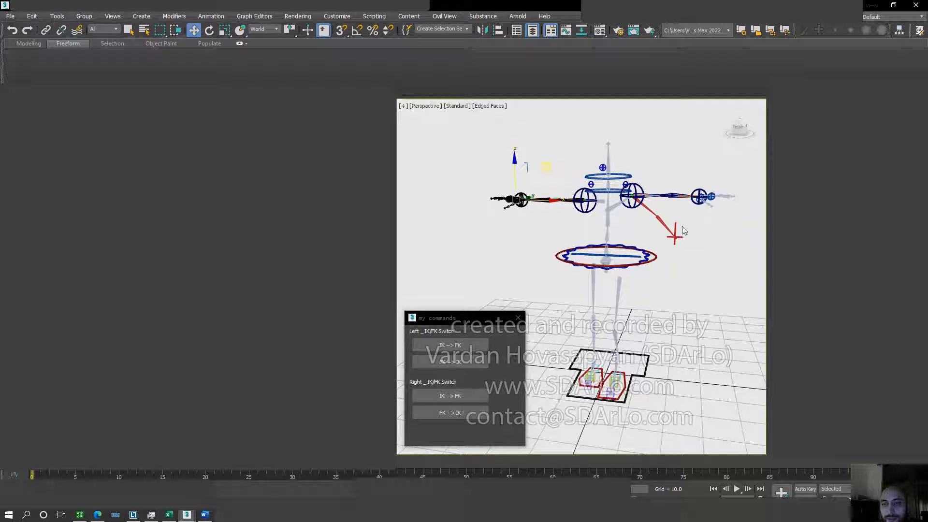
Reselect and reposition the left hand IK control, and bring the right arm into close view
click(676, 238)
drag(708, 205, 703, 222)
mouse_move(520, 206)
middle_down()
mouse_move(581, 253)
mouse_move(522, 209)
mouse_move(540, 225)
mouse_move(530, 213)
middle_up()
scroll(480, 152, up, 5)
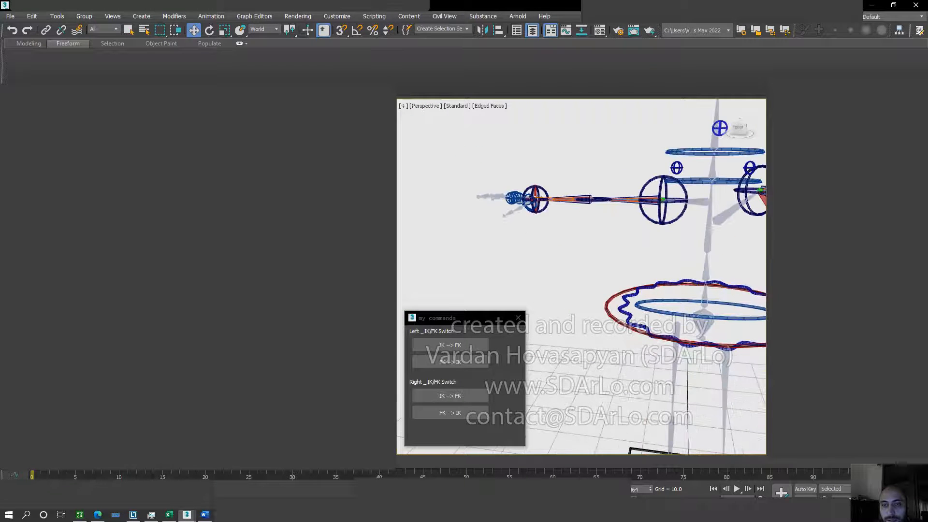
Move the right hand IK control down and inward below the FK arm, and select the main body control
scroll(549, 238, down, 5)
middle_drag(548, 238, 550, 176)
drag(559, 163, 585, 209)
alt+middle_drag(641, 202, 667, 253)
click(559, 256)
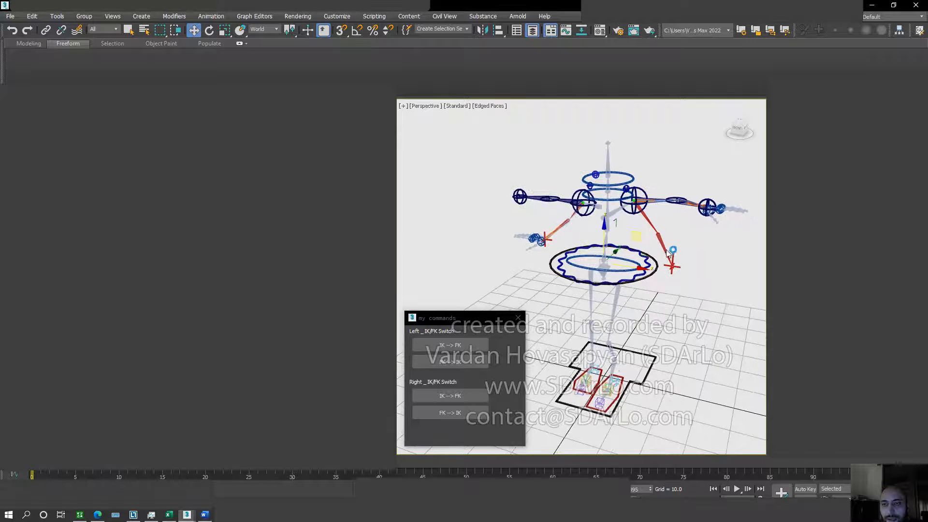
Raise the left hand IK control slightly and lower the right one a little so both hands sit level
click(671, 253)
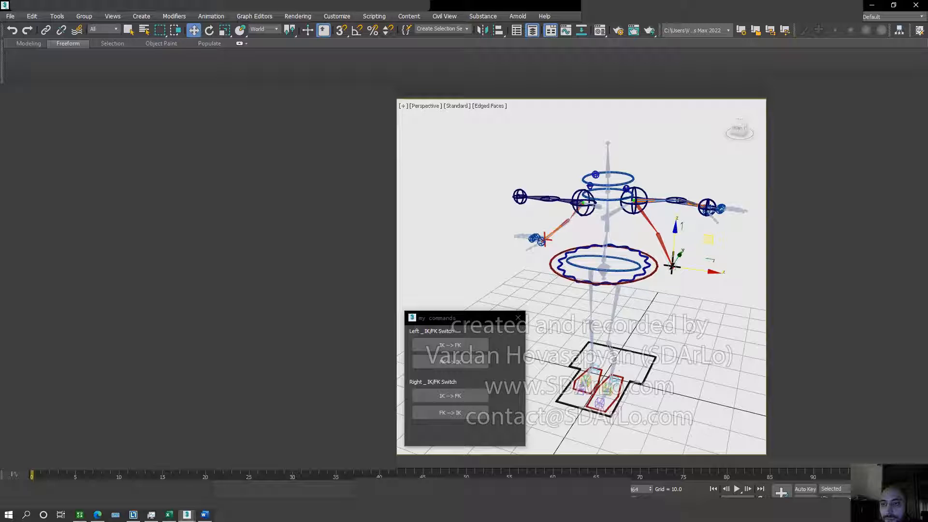
key(ctrl+z)
alt+middle_drag(648, 315, 668, 296)
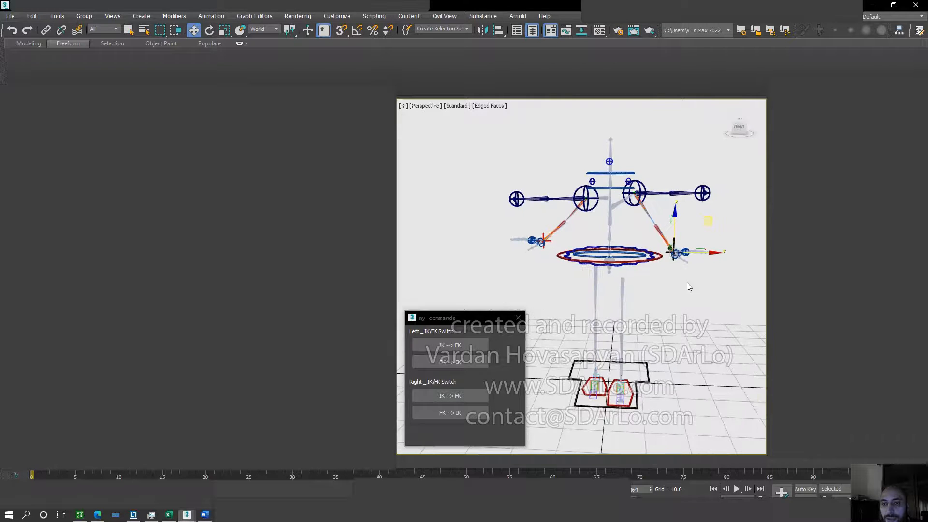
mouse_move(712, 217)
mouse_down()
mouse_move(704, 224)
mouse_move(710, 201)
mouse_move(702, 204)
mouse_move(712, 209)
mouse_move(702, 203)
mouse_move(713, 207)
mouse_up()
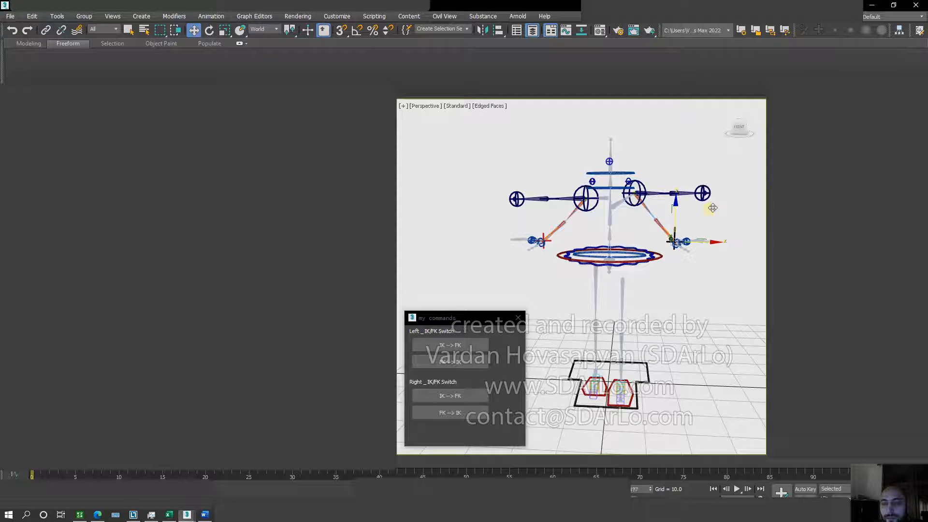
alt+middle_drag(645, 249, 562, 247)
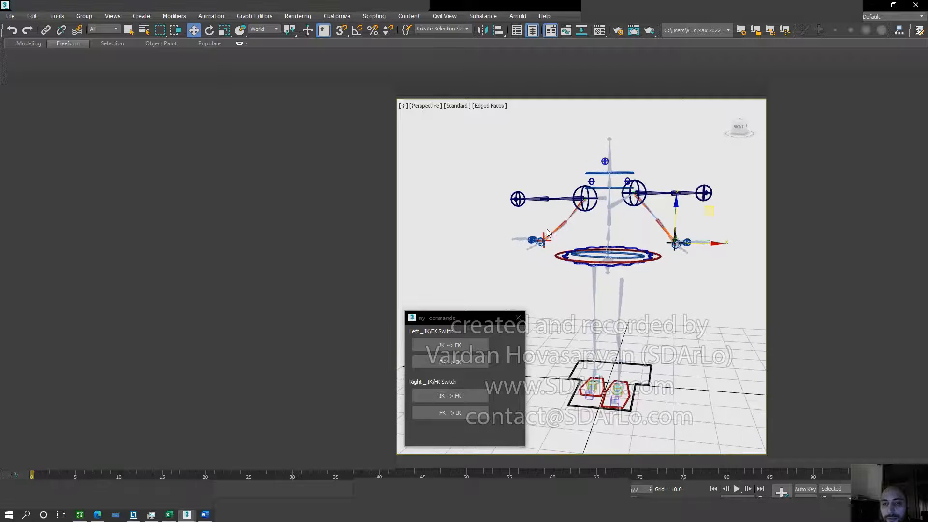
click(544, 233)
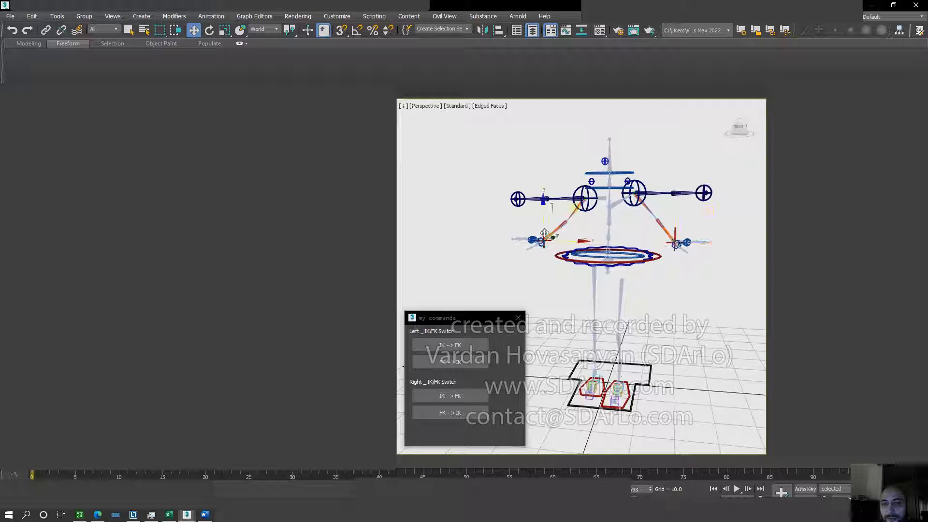
mouse_move(578, 206)
mouse_down()
mouse_move(586, 210)
mouse_move(577, 208)
mouse_up()
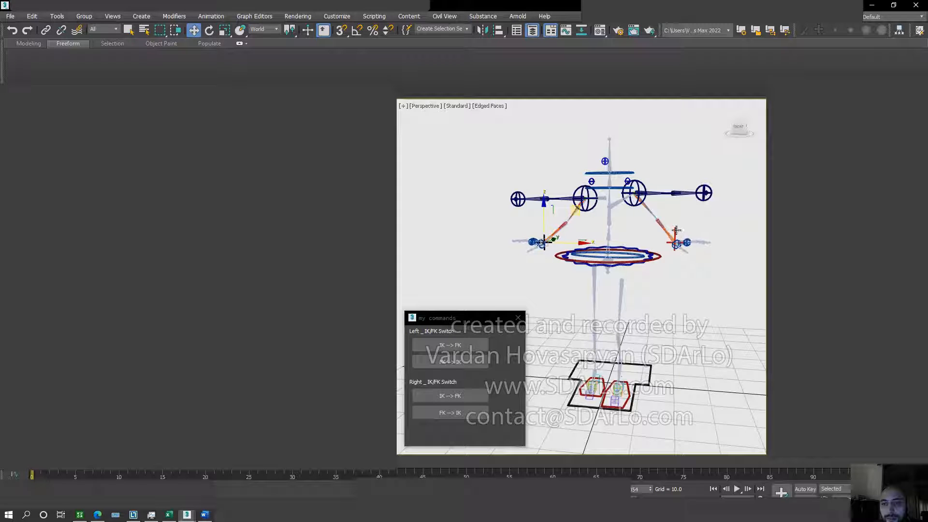
Try moving the left hand IK control outward and the right hand IK control slightly upward
click(675, 230)
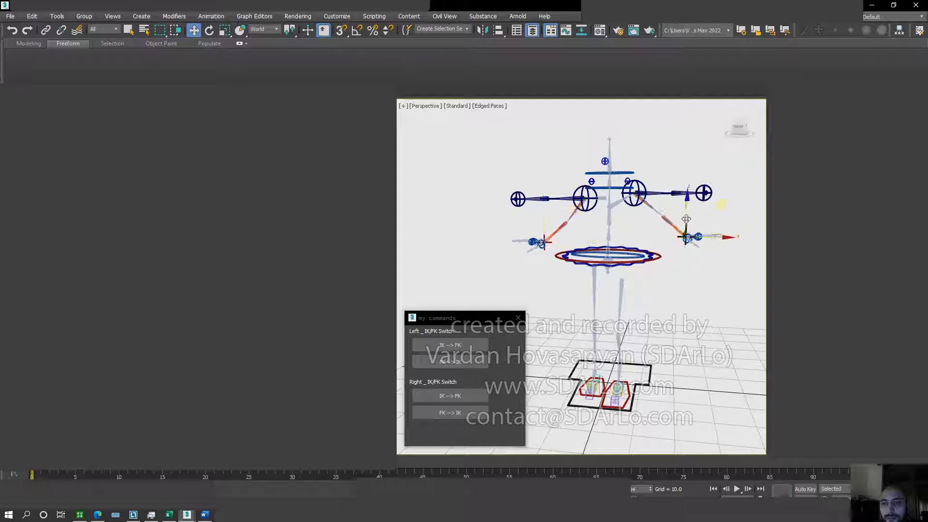
click(546, 241)
drag(546, 241, 545, 235)
Lower the main body control so the whole upper rig follows, and raise it partway back up
click(558, 256)
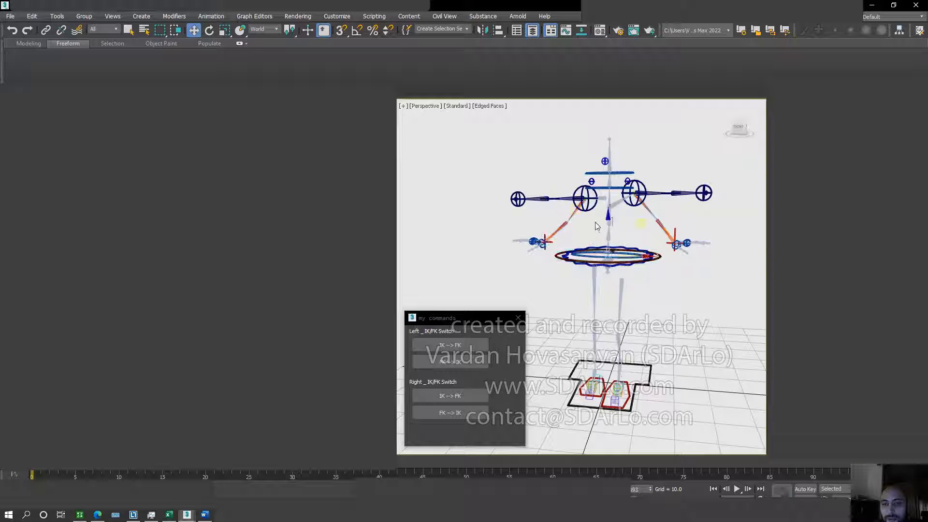
drag(607, 223, 604, 250)
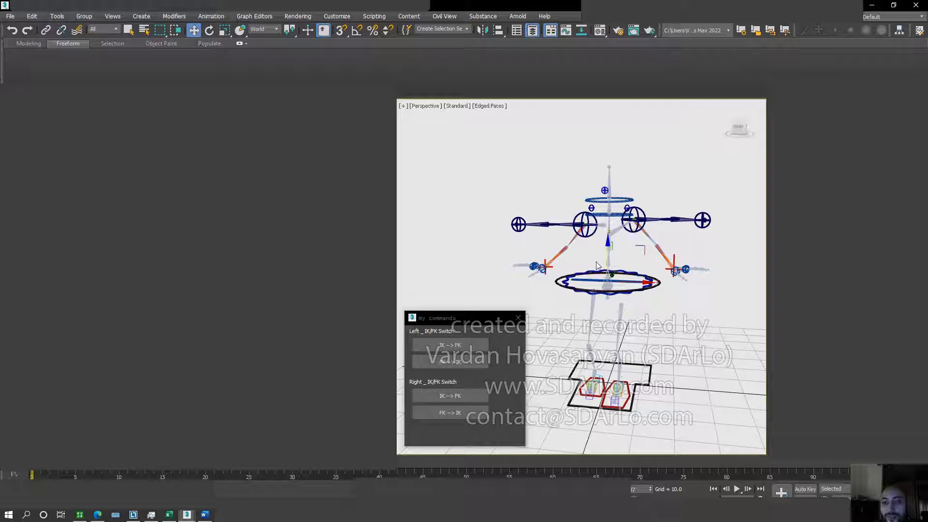
alt+middle_drag(614, 242, 582, 246)
drag(607, 251, 607, 222)
mouse_move(627, 267)
mouse_down()
mouse_move(590, 264)
mouse_move(662, 270)
mouse_move(629, 267)
mouse_up()
alt+middle_drag(651, 261, 663, 261)
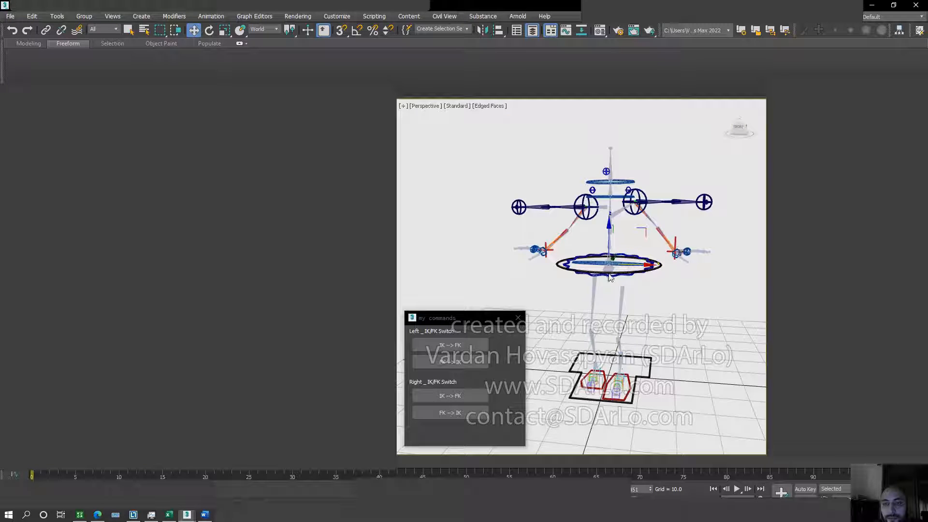
Snap both FK arms onto the IK arms with FK --> IK for left and right, and select each hand IK control
click(460, 361)
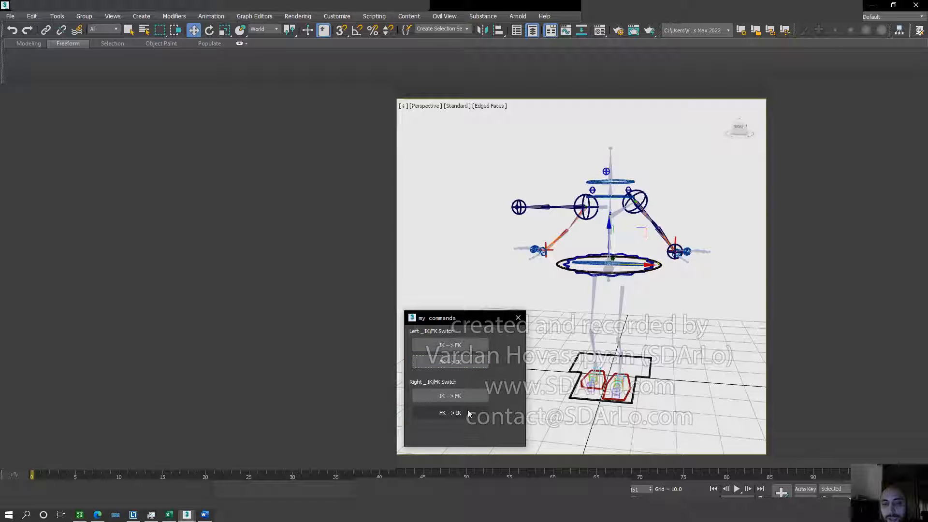
click(468, 410)
mouse_move(639, 241)
alt+middle_down()
mouse_move(615, 249)
mouse_move(626, 247)
alt+middle_up()
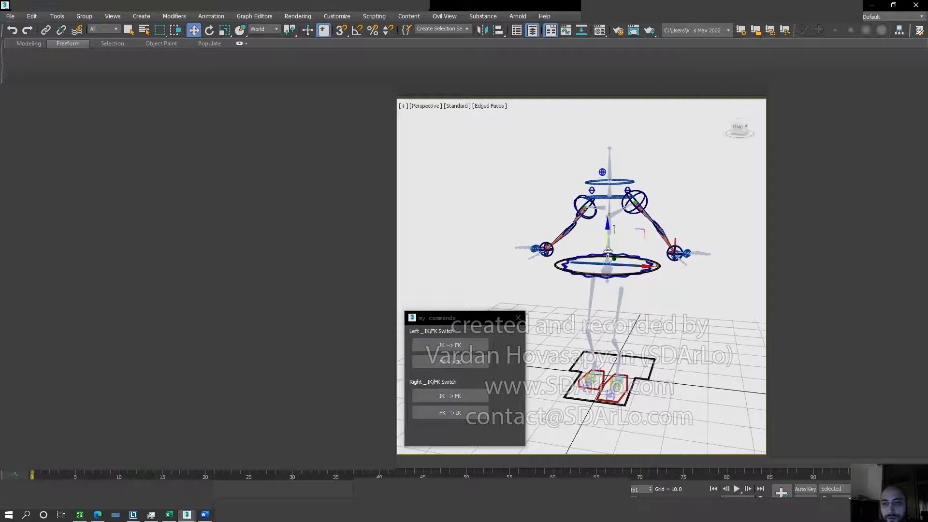
click(675, 241)
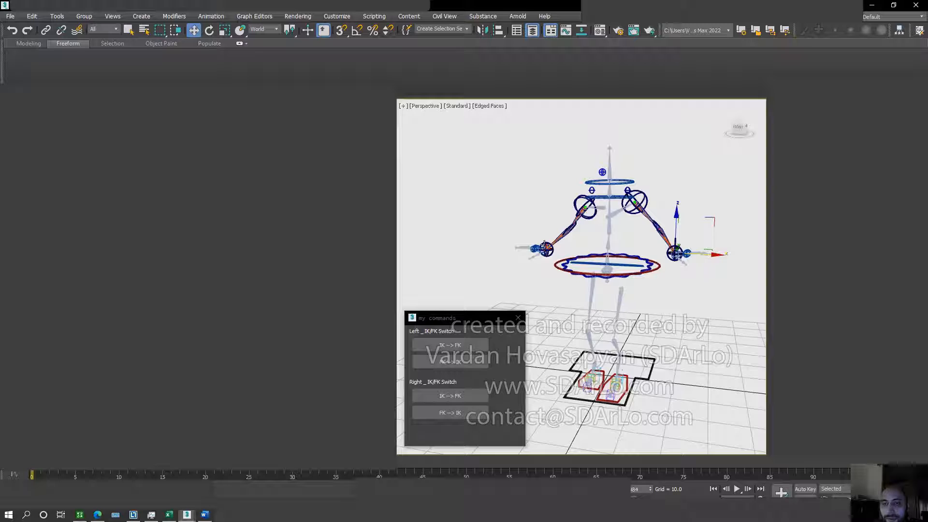
click(543, 247)
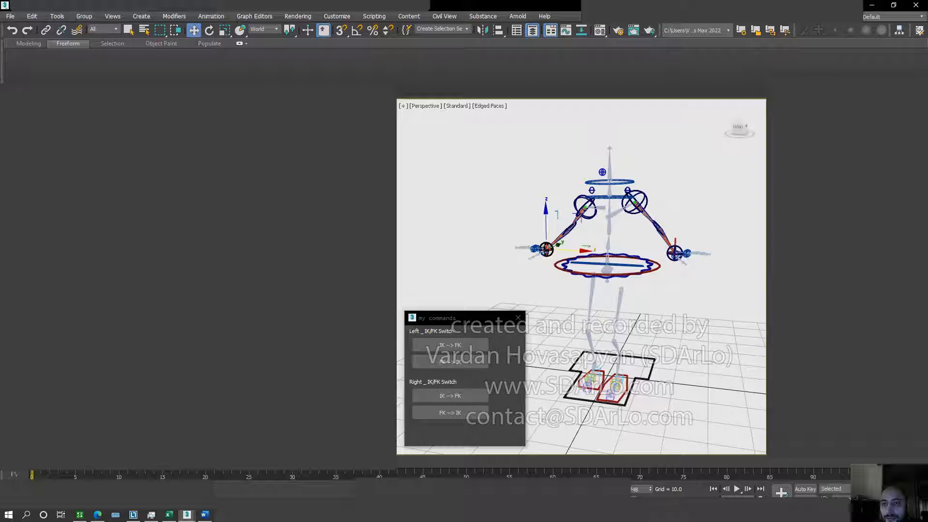
Rotate the left upper arm FK control to lift the FK arm away from its IK arm
click(636, 202)
right_click(641, 203)
click(660, 216)
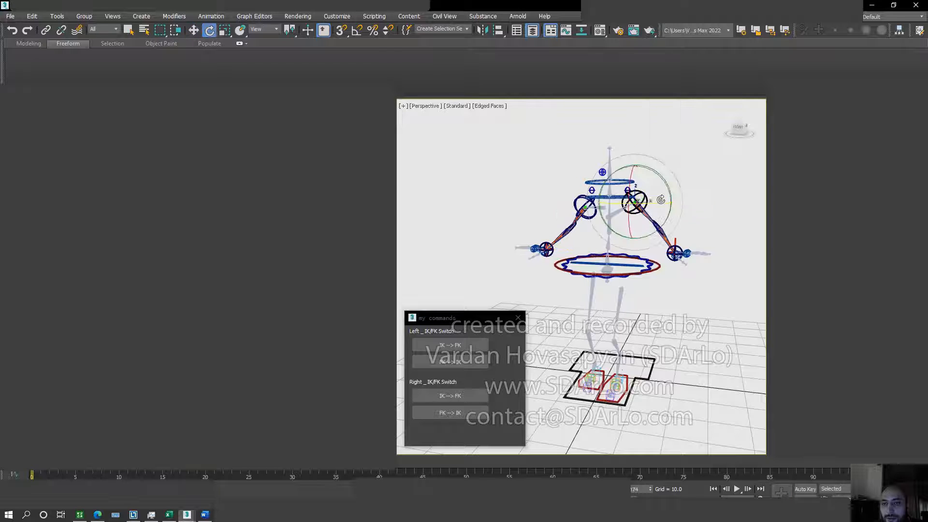
drag(623, 146, 625, 169)
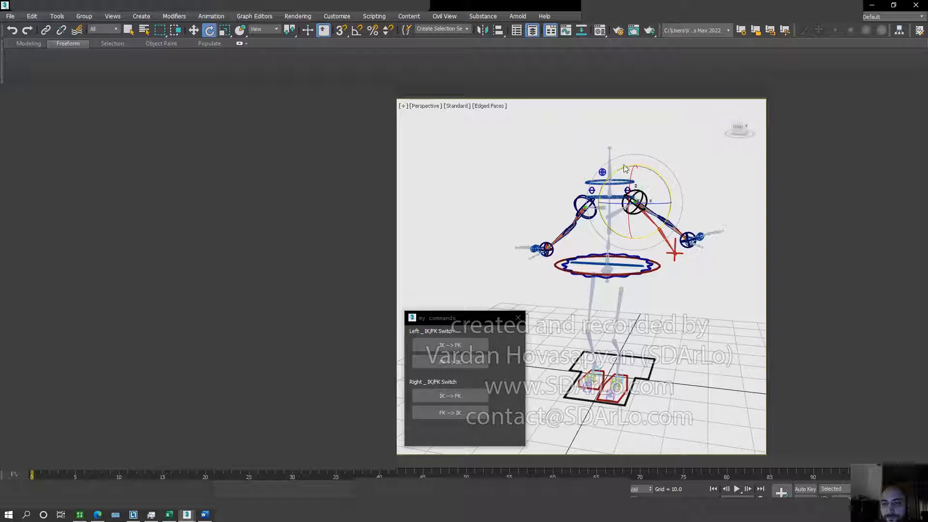
drag(667, 191, 645, 187)
Rotate the left hand FK control so the hand tilts slightly downward
click(703, 206)
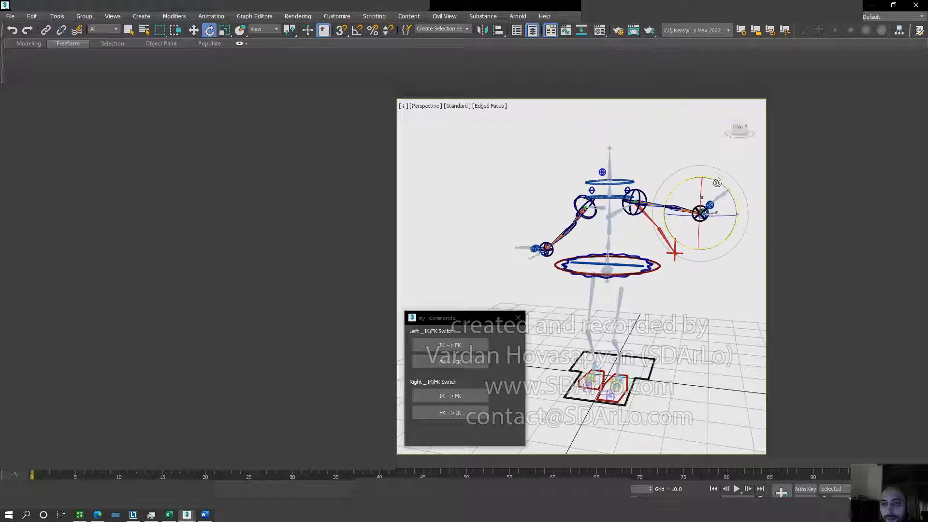
drag(717, 182, 723, 188)
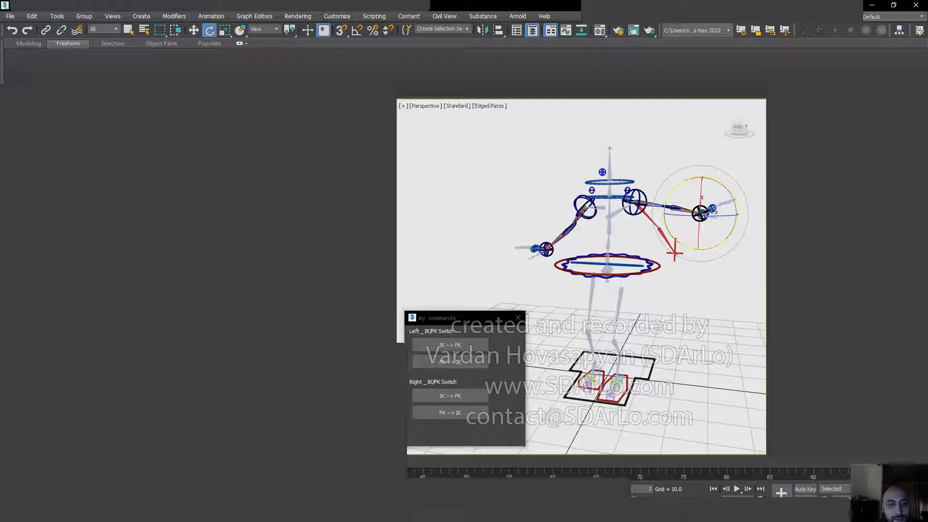
drag(734, 195, 736, 213)
Lift the right FK arm away from its IK arm by rotating the upper arm control, and adjust the right hand's rotation
click(546, 251)
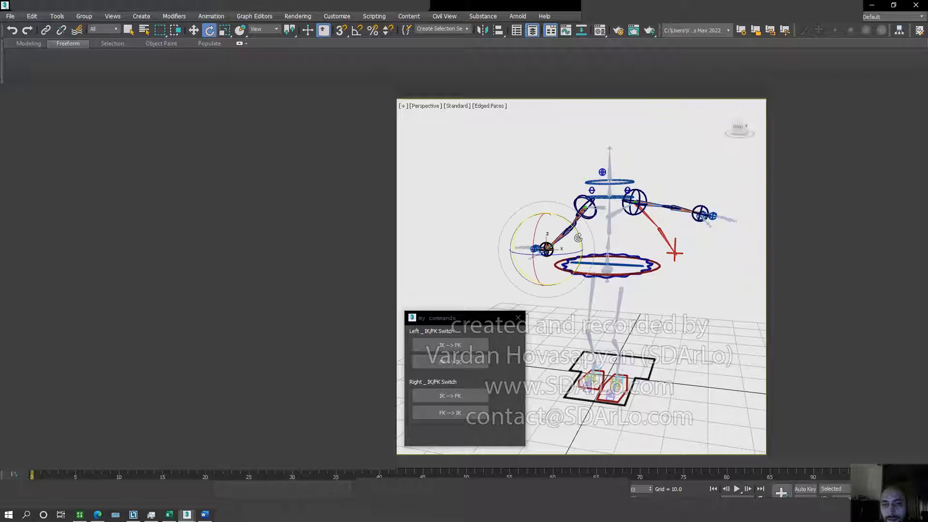
drag(578, 237, 630, 216)
click(594, 209)
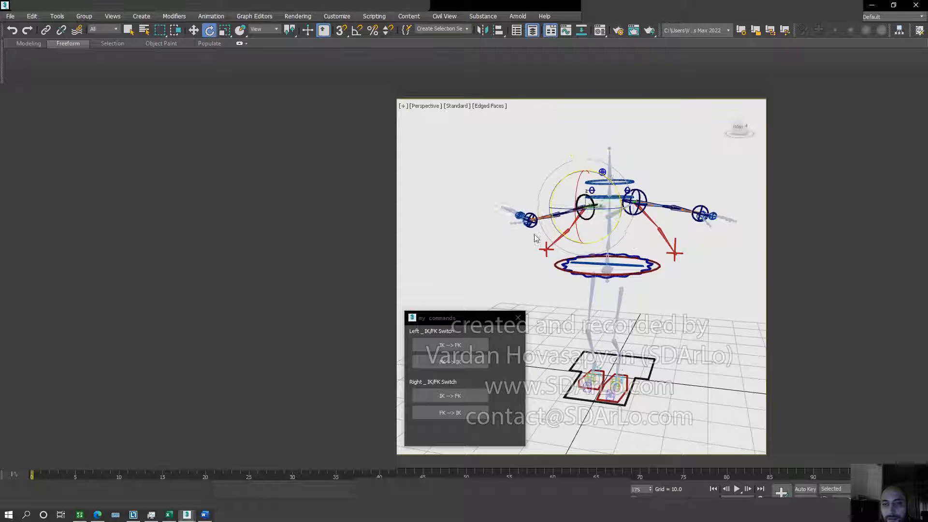
click(531, 213)
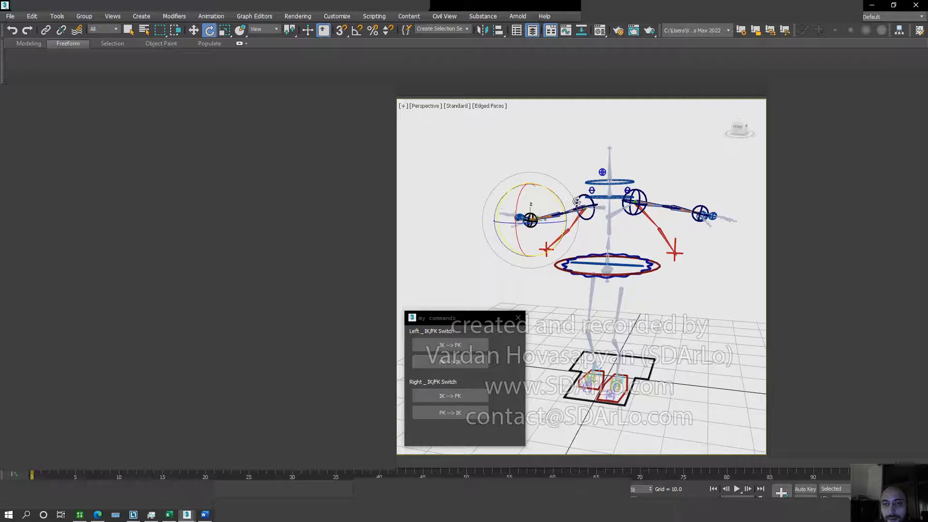
alt+middle_drag(575, 212, 574, 220)
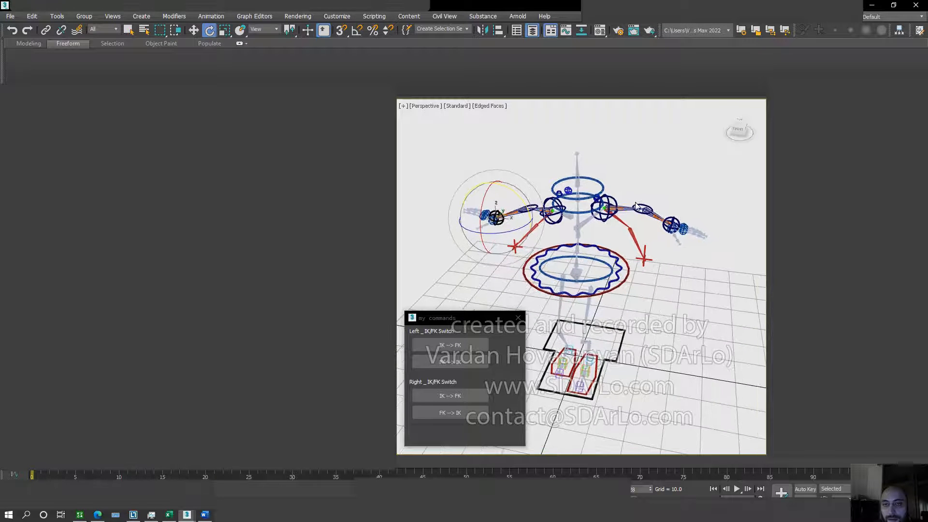
Bend the left elbow FK control forward, and rotate the right elbow FK control using the Local coordinate system
click(636, 207)
mouse_move(658, 226)
mouse_down()
mouse_move(637, 234)
mouse_move(645, 232)
mouse_up()
click(536, 208)
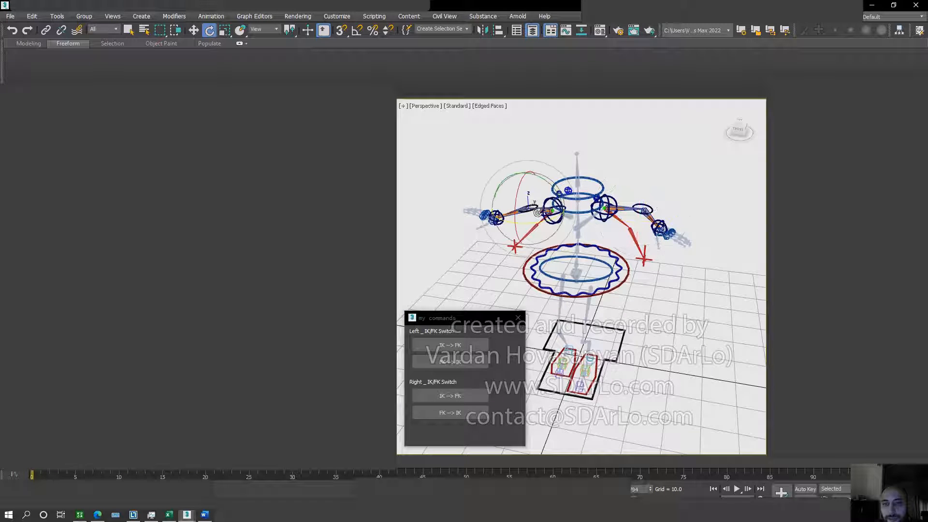
drag(543, 226, 574, 221)
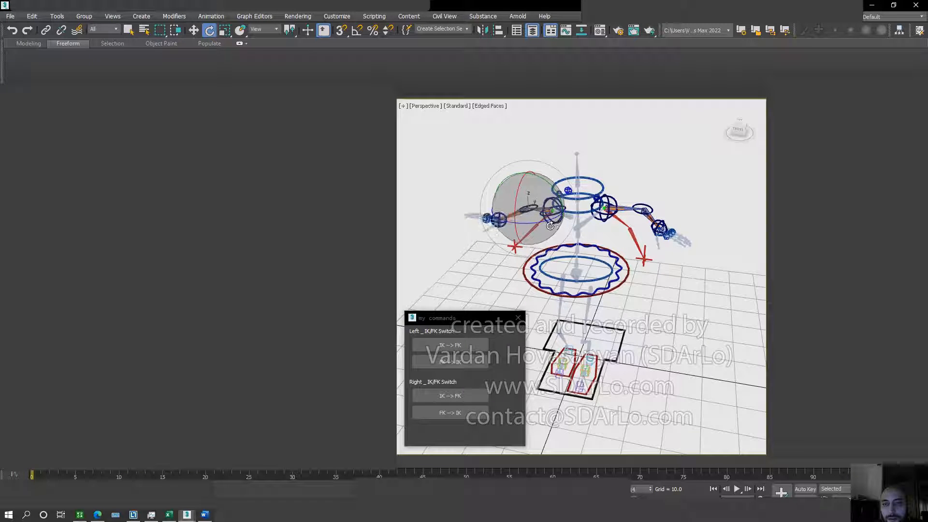
alt+right_click(550, 220)
click(565, 208)
mouse_move(554, 226)
alt+middle_down()
mouse_move(549, 220)
mouse_move(546, 227)
alt+middle_up()
drag(545, 216, 572, 227)
alt+middle_drag(573, 227, 578, 213)
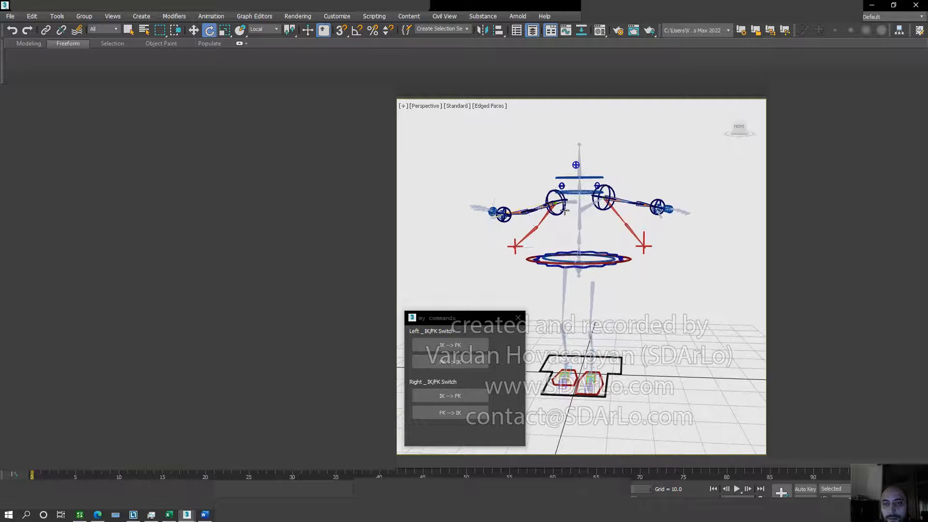
Raise the right arm by rotating its upper arm FK control about -10.7 degrees around the local Y axis
click(565, 208)
drag(582, 185, 584, 191)
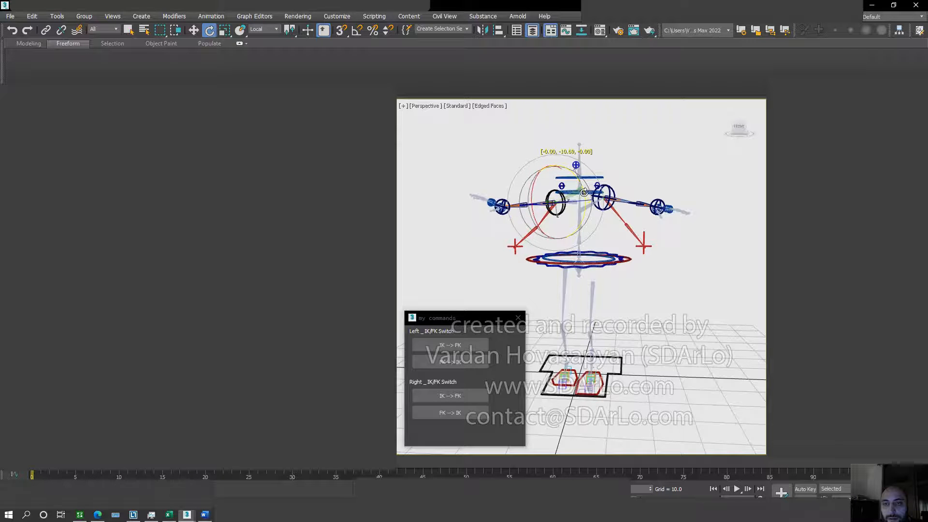
alt+middle_drag(623, 233, 625, 227)
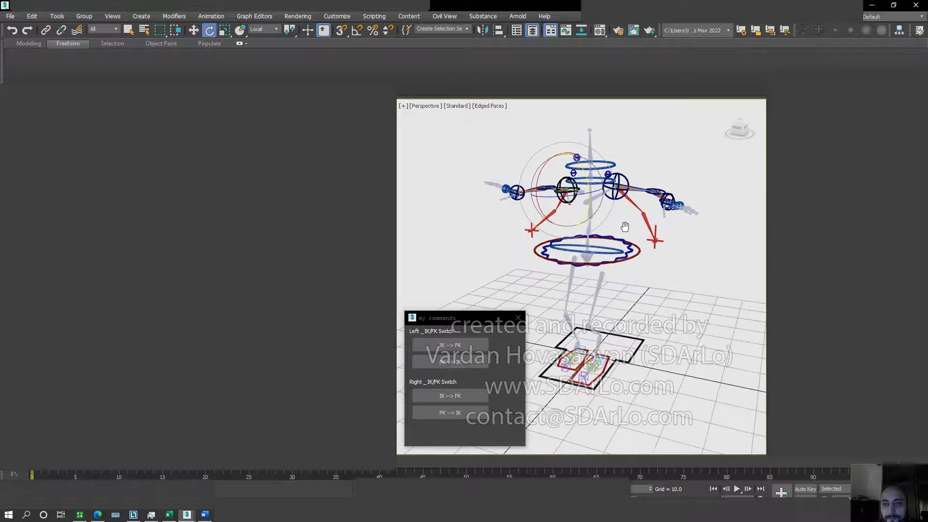
Select the main body control and shift it slightly sideways with the Move tool
click(640, 256)
right_click(640, 256)
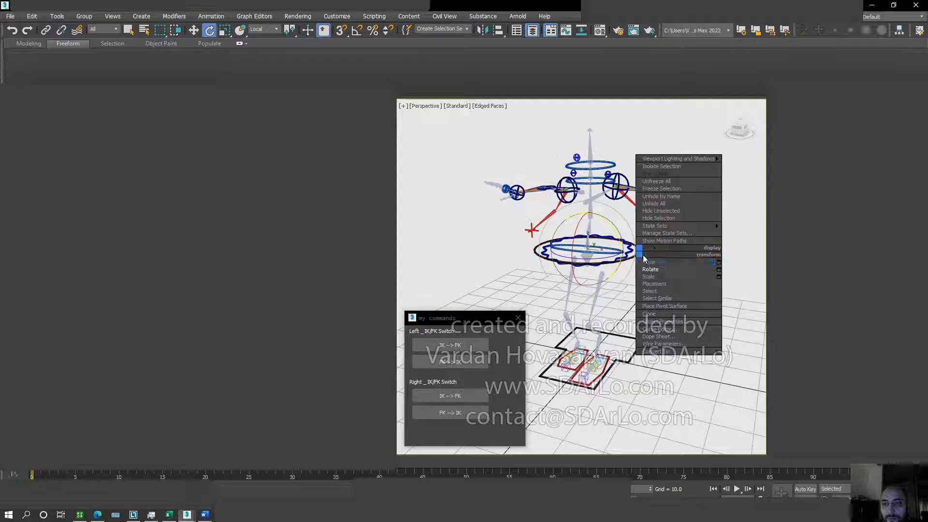
click(650, 261)
drag(585, 225, 605, 238)
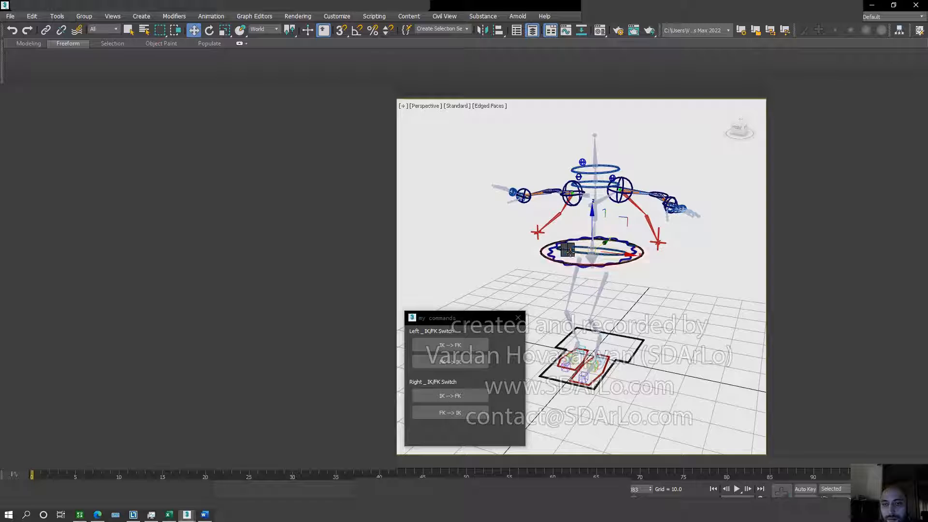
Rotate the inner pelvis control ring and the chest control ring to turn the upper body
right_click(570, 252)
click(580, 265)
drag(581, 234, 582, 222)
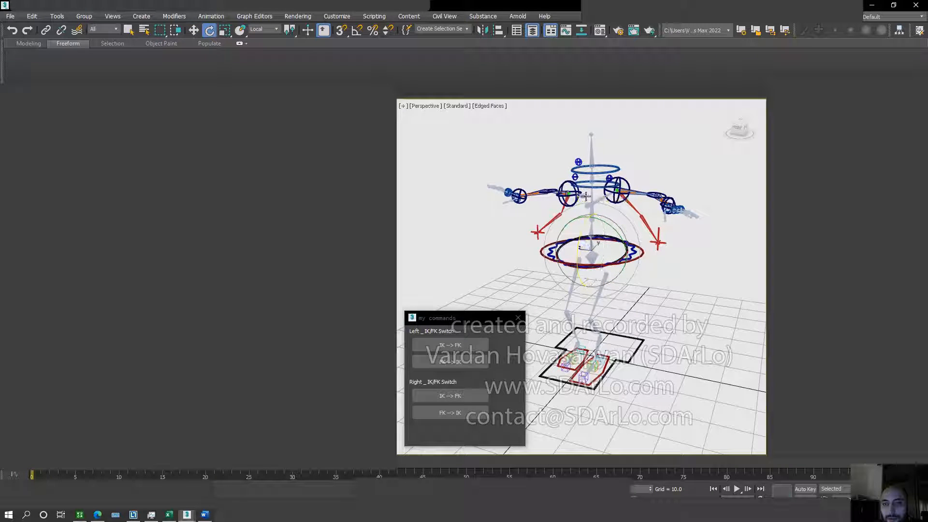
click(586, 197)
drag(583, 167, 618, 227)
alt+middle_drag(630, 237, 633, 233)
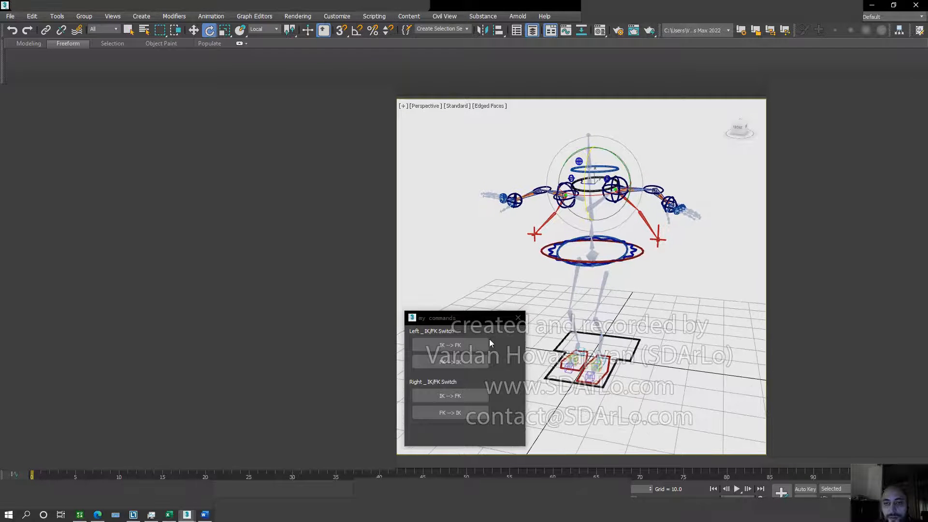
Snap both IK arms onto the FK arms with IK --> FK for left and right, and select the left hand IK control
click(459, 346)
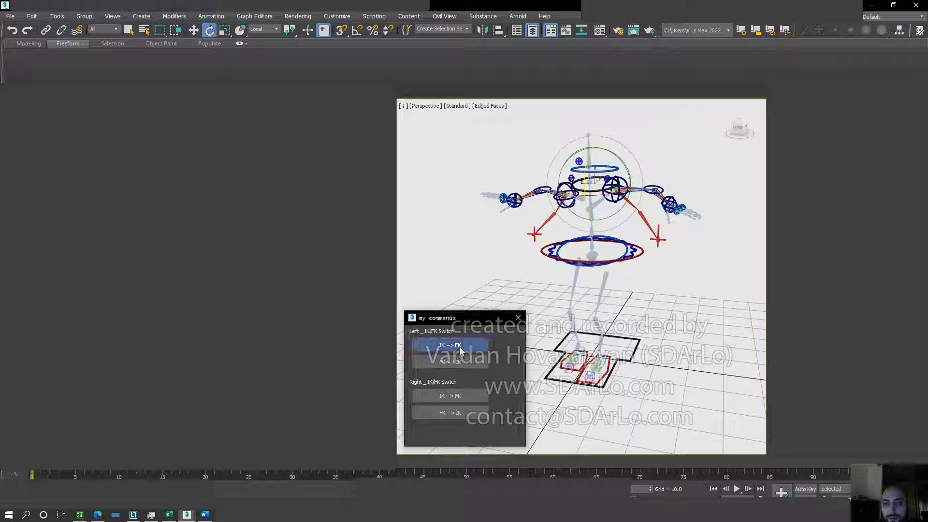
click(470, 398)
alt+middle_drag(575, 296, 648, 234)
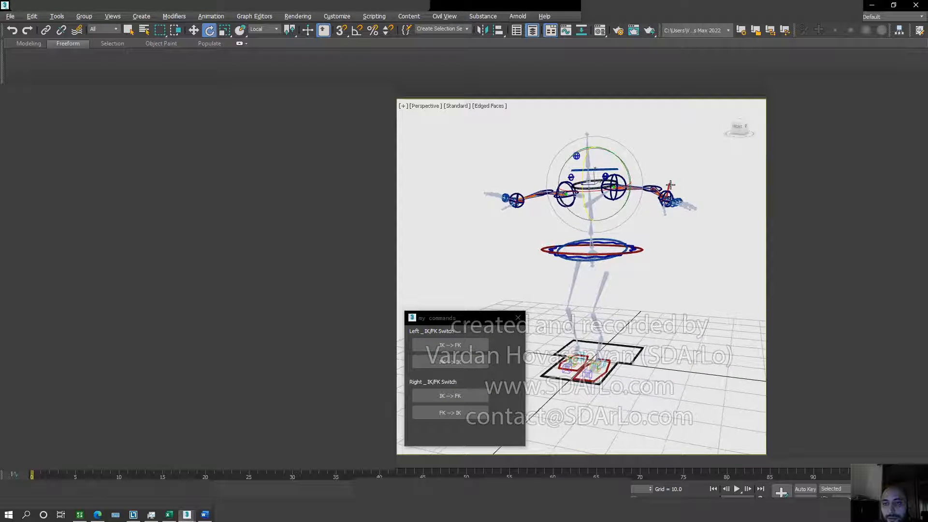
click(668, 187)
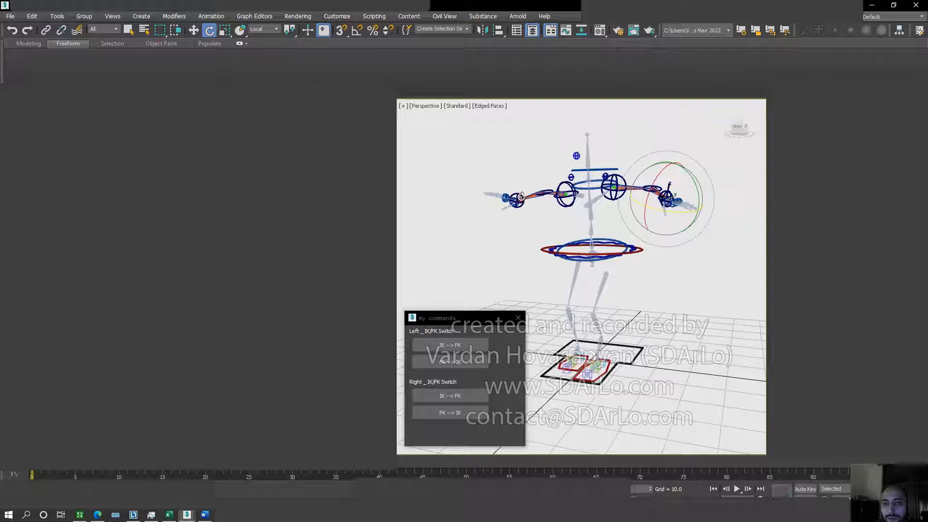
Select the right hand's IK control among the overlapping wrist controls of the matched arm
click(521, 196)
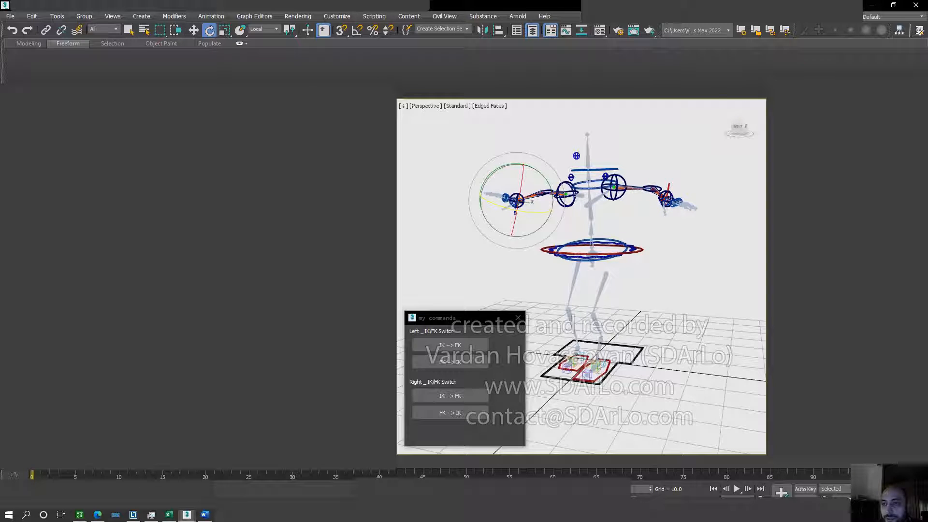
middle_drag(595, 207, 607, 220)
scroll(608, 220, up, 6)
middle_drag(554, 200, 591, 259)
scroll(591, 259, up, 3)
click(519, 200)
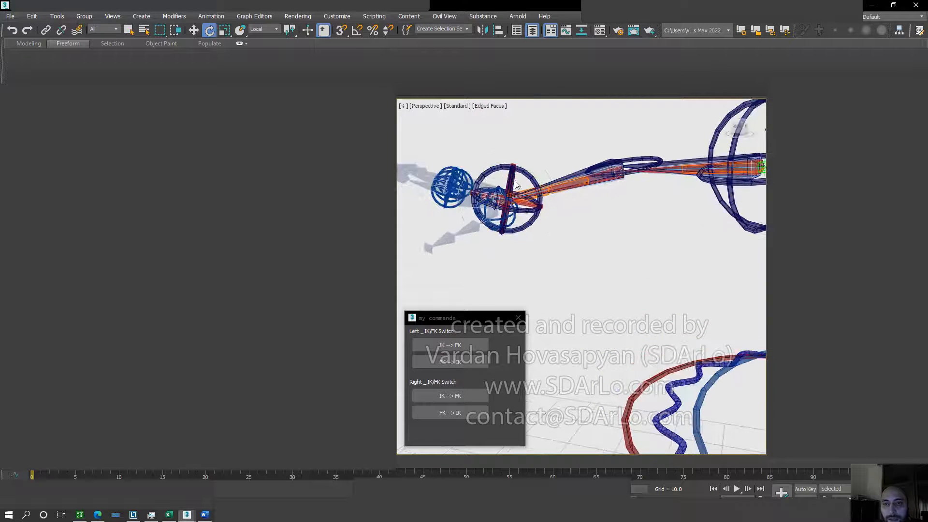
middle_drag(547, 191, 621, 255)
alt+middle_drag(546, 207, 513, 208)
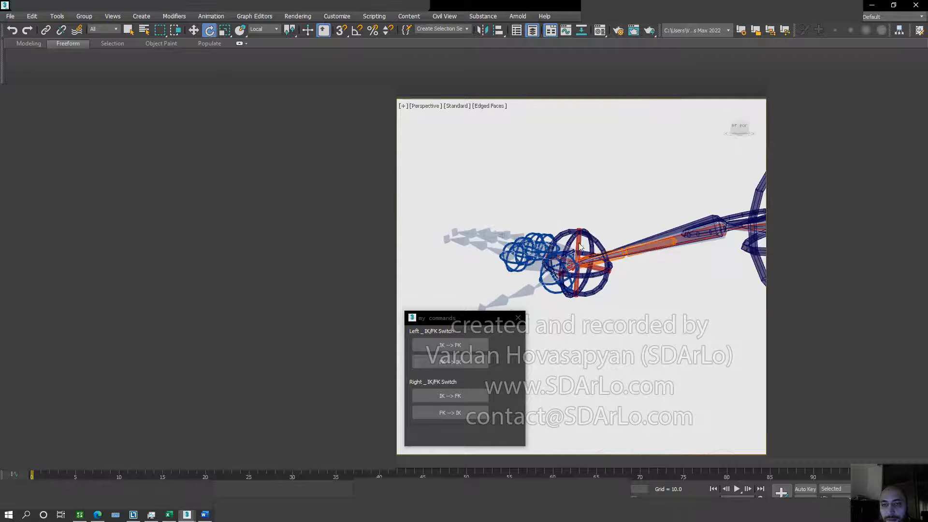
click(590, 253)
scroll(589, 253, down, 12)
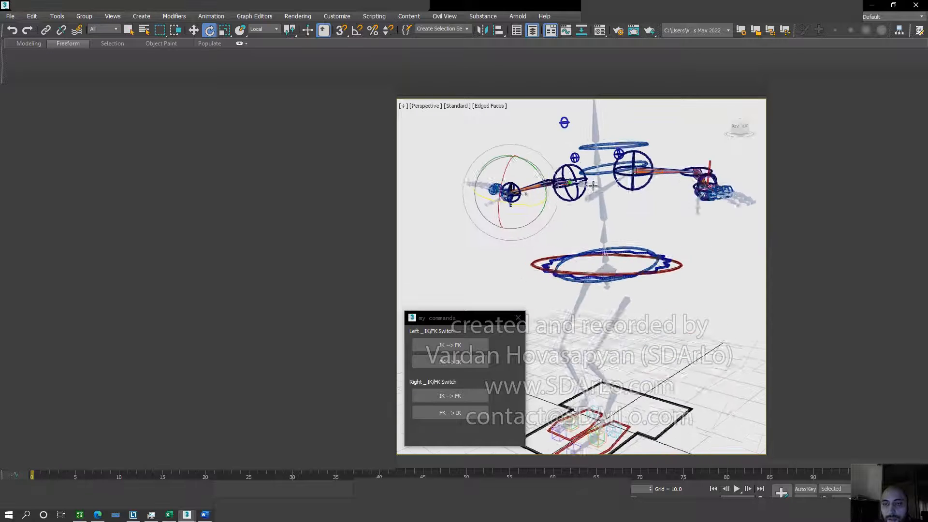
middle_drag(592, 158, 569, 156)
Raise the right and left hand IK controls above the shoulders with the Move tool
right_click(564, 175)
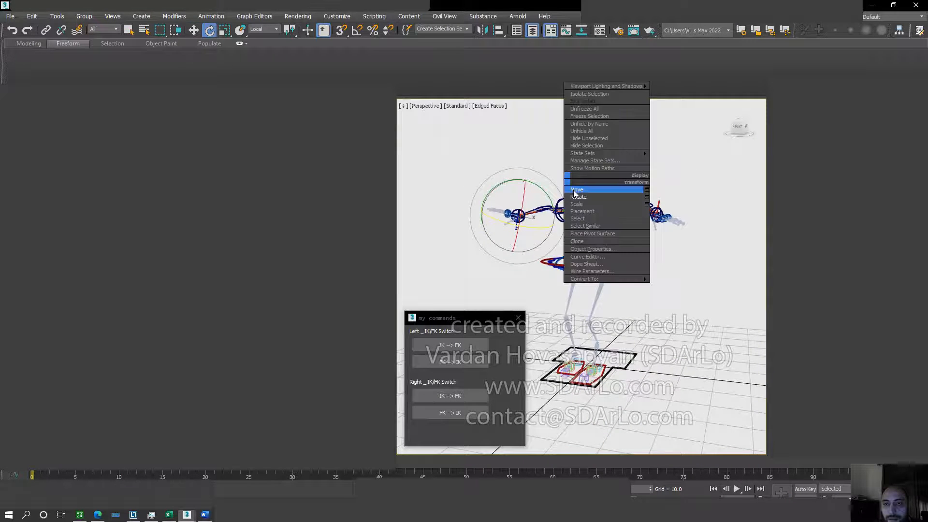
click(574, 192)
alt+middle_drag(574, 191, 559, 186)
drag(554, 182, 564, 141)
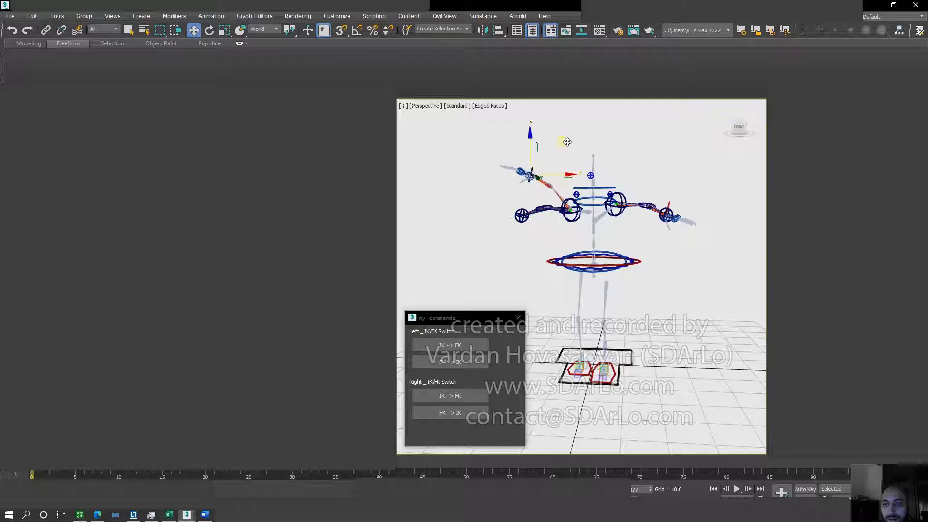
click(670, 204)
drag(698, 181, 691, 142)
alt+middle_drag(636, 216, 611, 280)
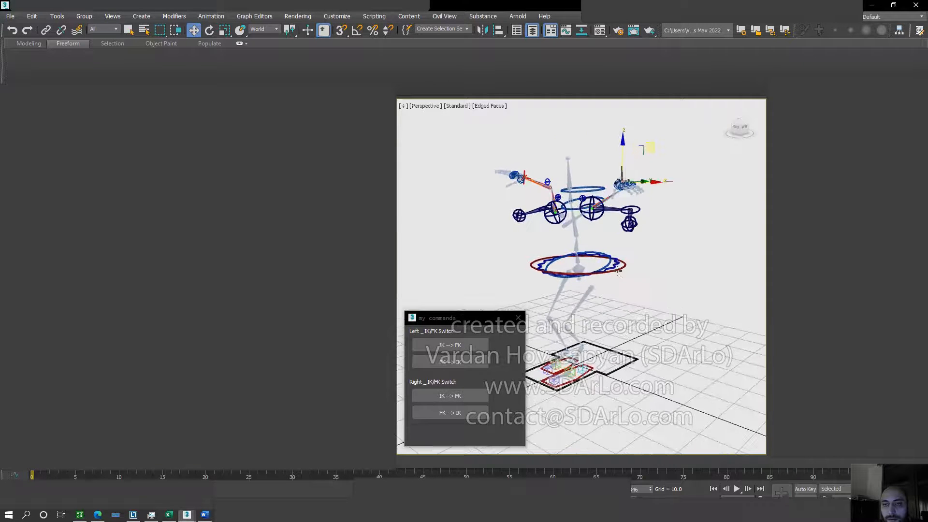
Shift the main body control slightly upward and sideways toward the character's right
click(618, 271)
drag(575, 242, 576, 226)
alt+middle_drag(577, 226, 617, 244)
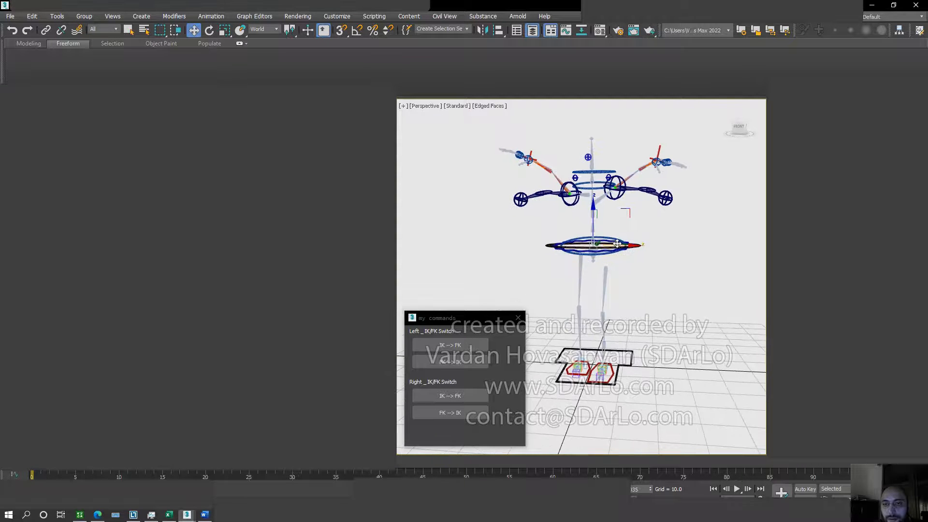
drag(617, 244, 589, 246)
alt+middle_drag(589, 246, 560, 251)
Rotate the inner pelvis control ring and the chest control ring to tilt the upper body
right_click(560, 251)
click(580, 261)
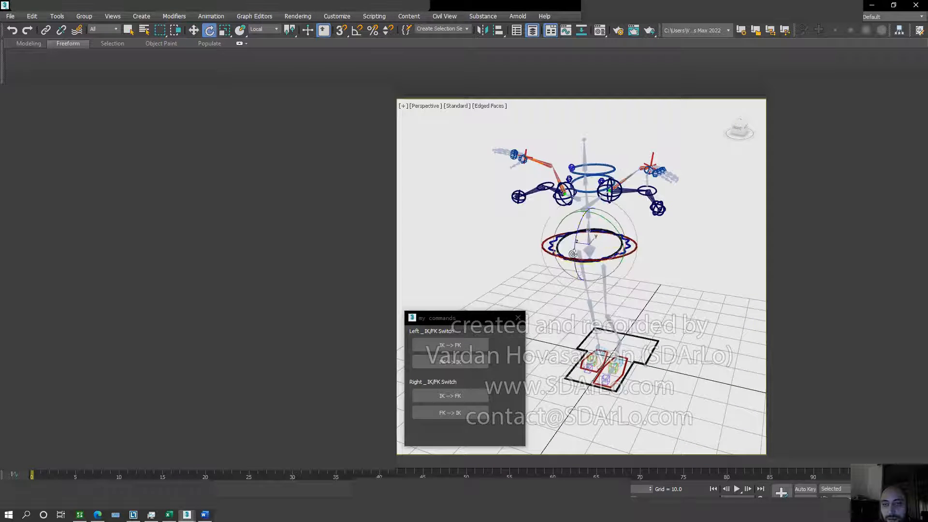
drag(574, 236, 580, 217)
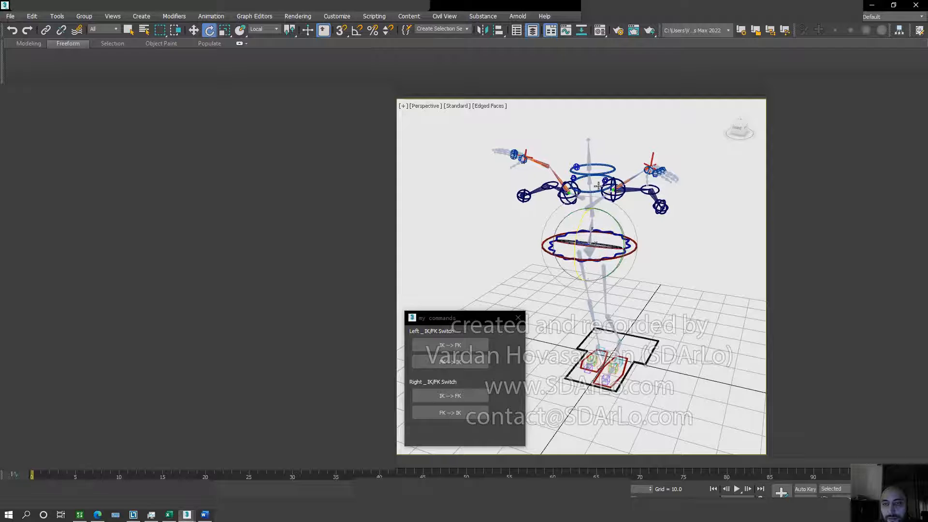
click(587, 192)
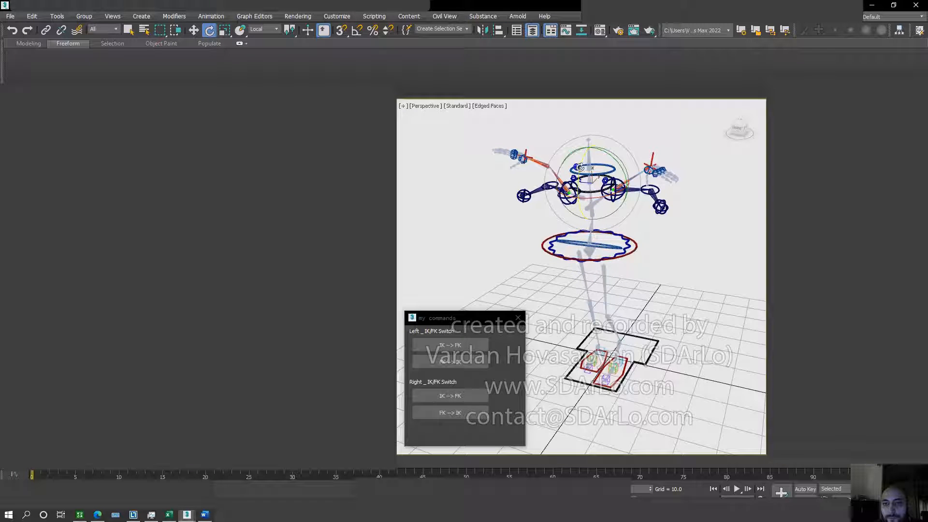
drag(584, 189, 575, 187)
Move the main body control sideways toward the character's left with the Move tool
alt+middle_drag(598, 229, 619, 209)
middle_drag(619, 209, 601, 220)
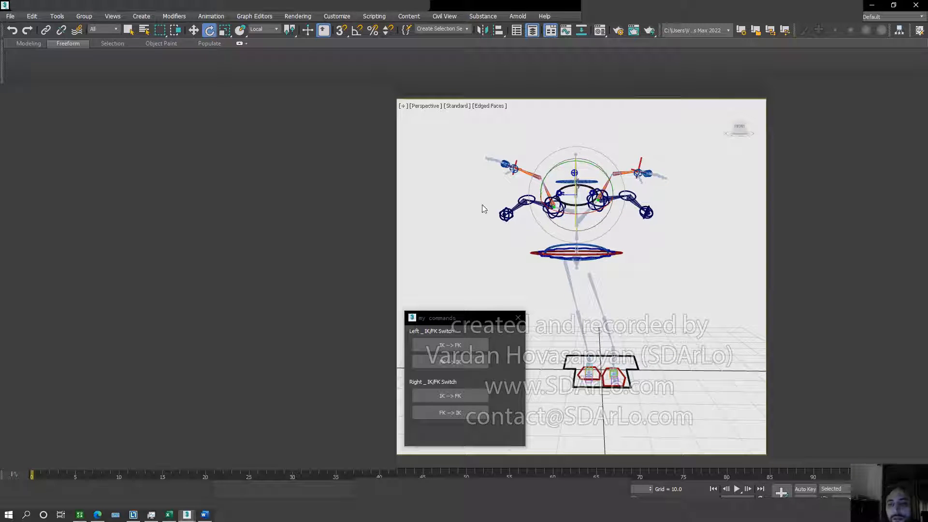
alt+middle_drag(566, 229, 542, 262)
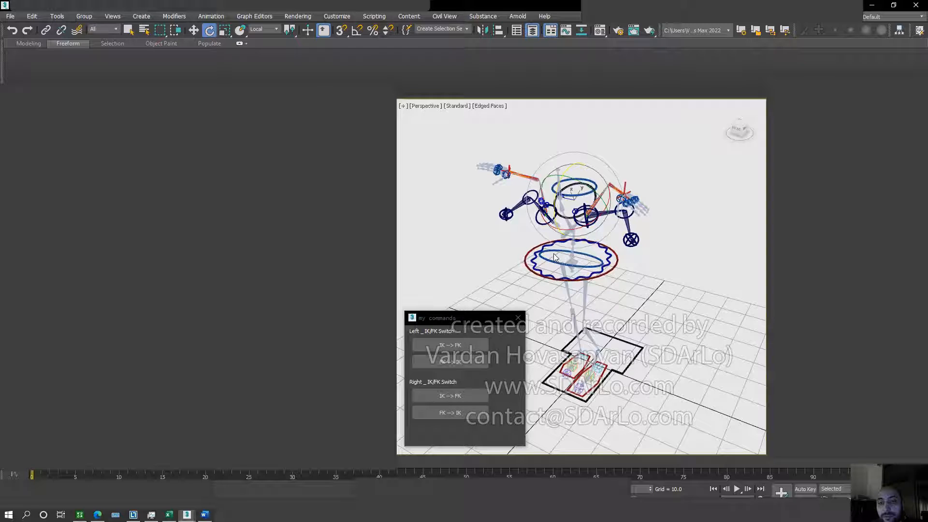
alt+middle_drag(591, 265, 605, 242)
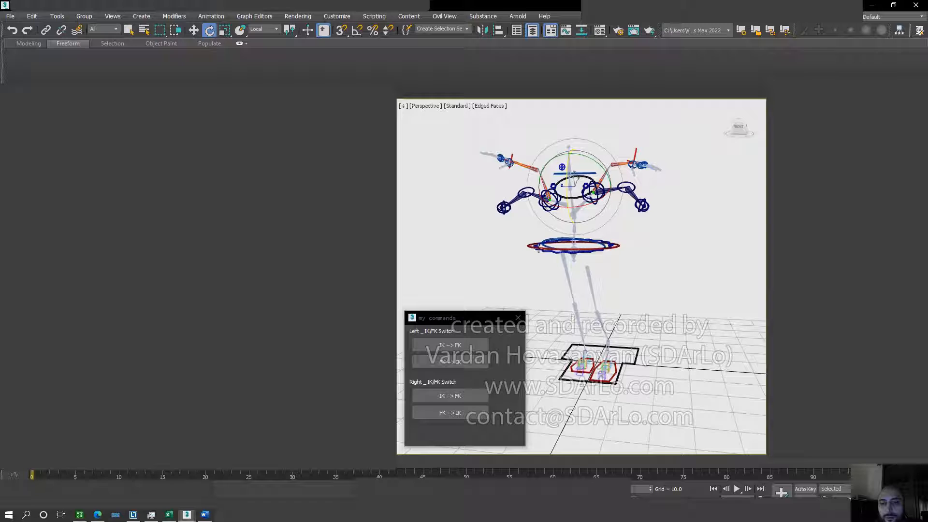
right_click(526, 245)
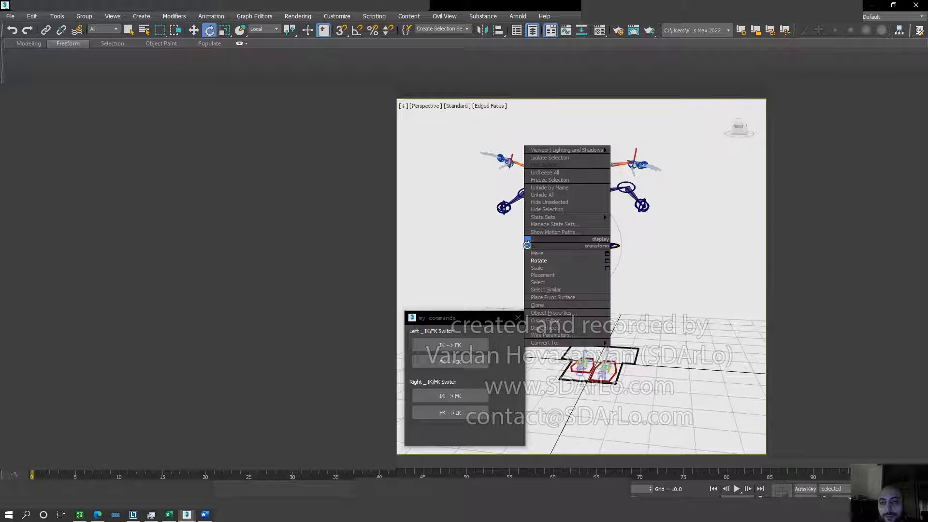
click(548, 255)
drag(603, 245, 625, 248)
alt+middle_drag(596, 223, 554, 236)
Snap both FK arms onto the IK arms with FK --> IK for left and right, and clear the commands window from the viewport
click(476, 351)
click(464, 364)
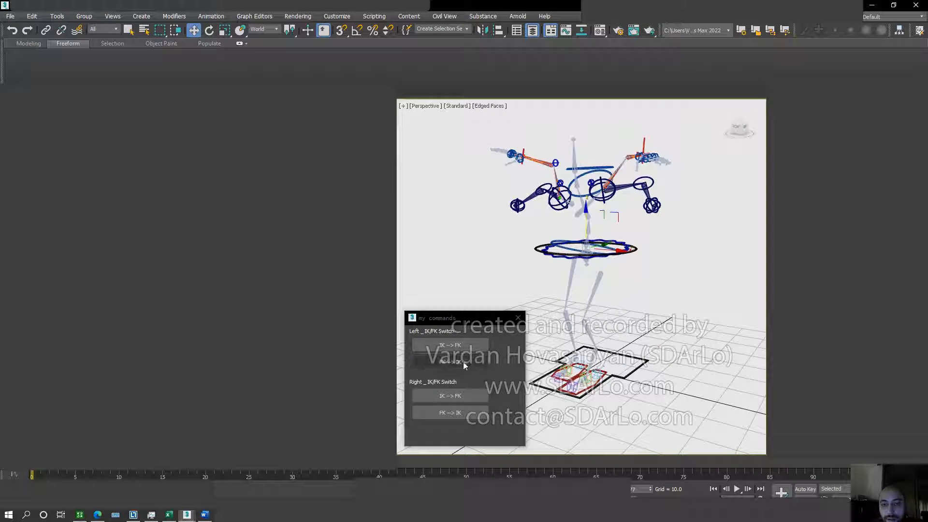
click(465, 413)
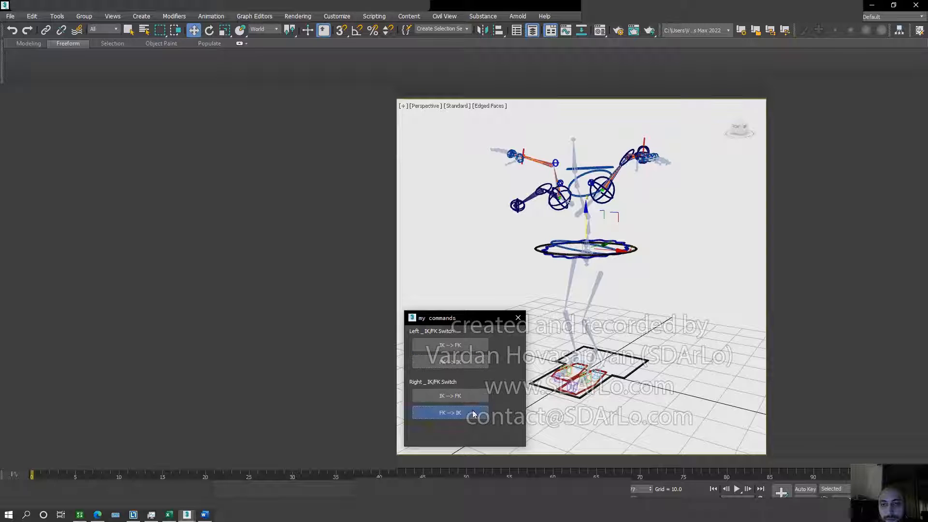
alt+middle_drag(594, 265, 588, 228)
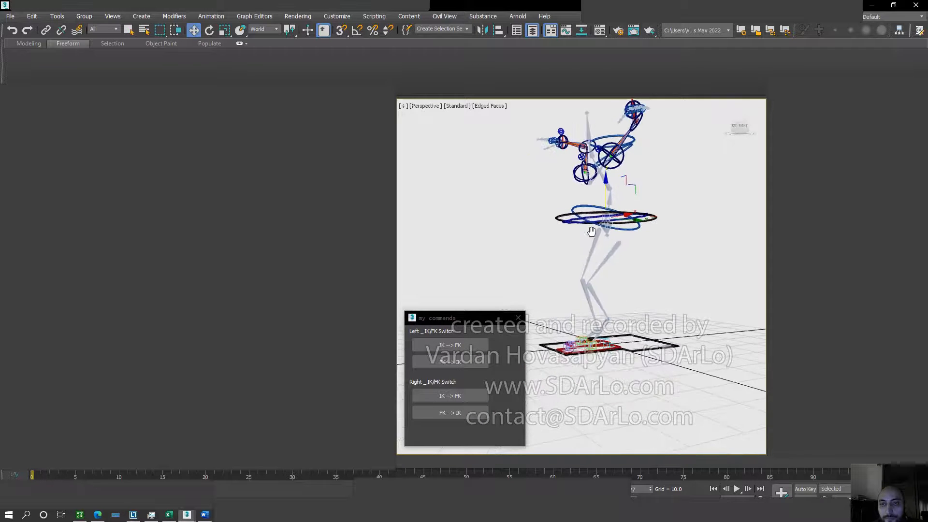
scroll(587, 228, up, 1)
click(447, 239)
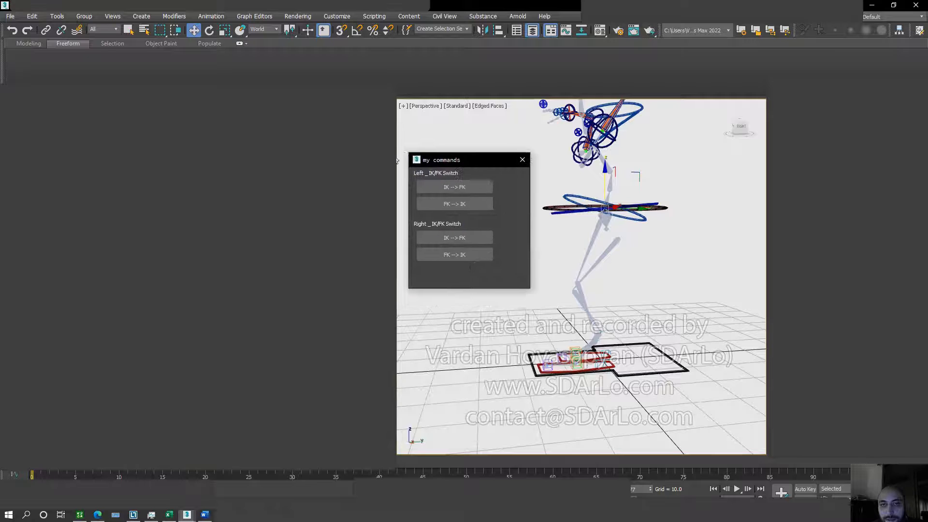
Move the left and right foot controls apart into a stride, then bring both feet closer together beneath the body
scroll(519, 385, up, 2)
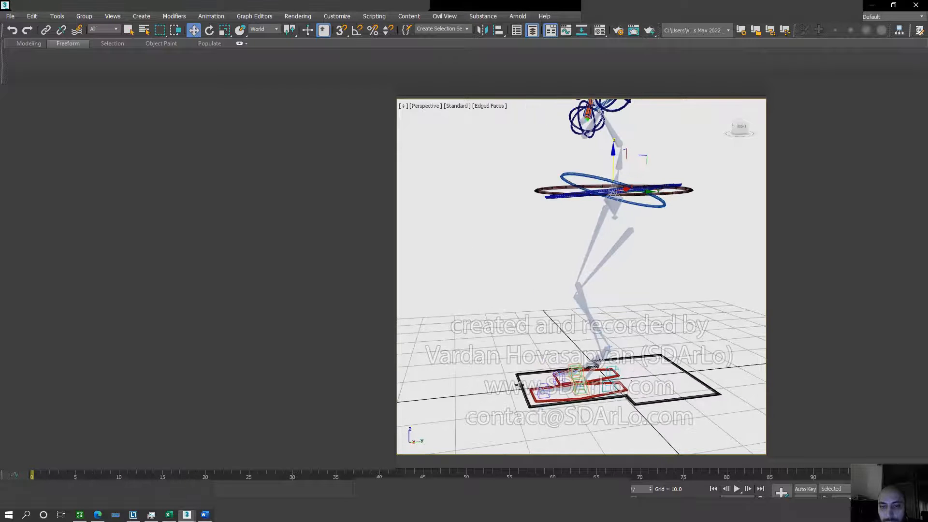
click(585, 375)
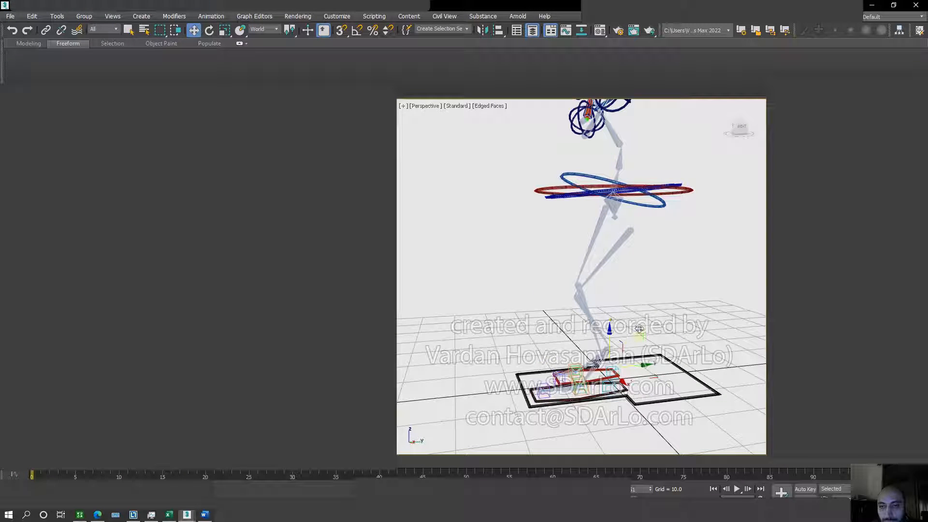
drag(630, 365, 711, 357)
drag(576, 381, 520, 382)
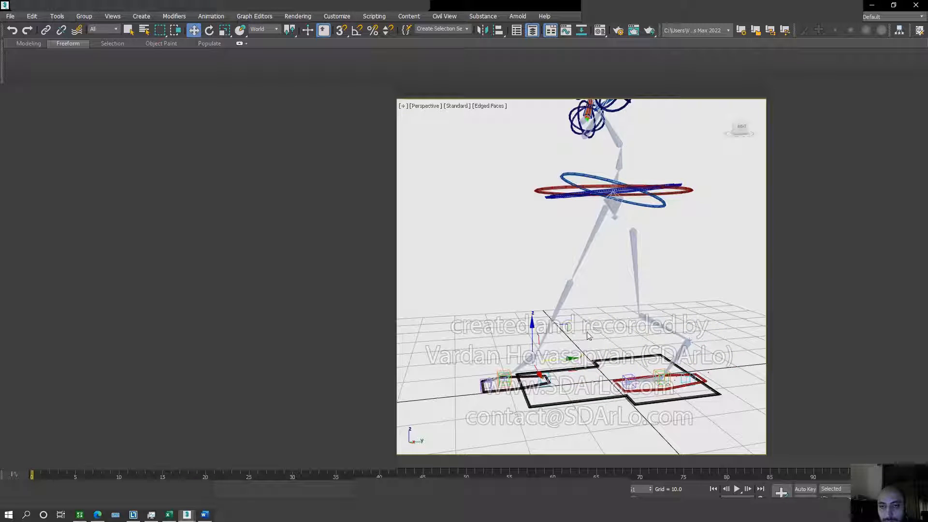
drag(569, 328, 623, 296)
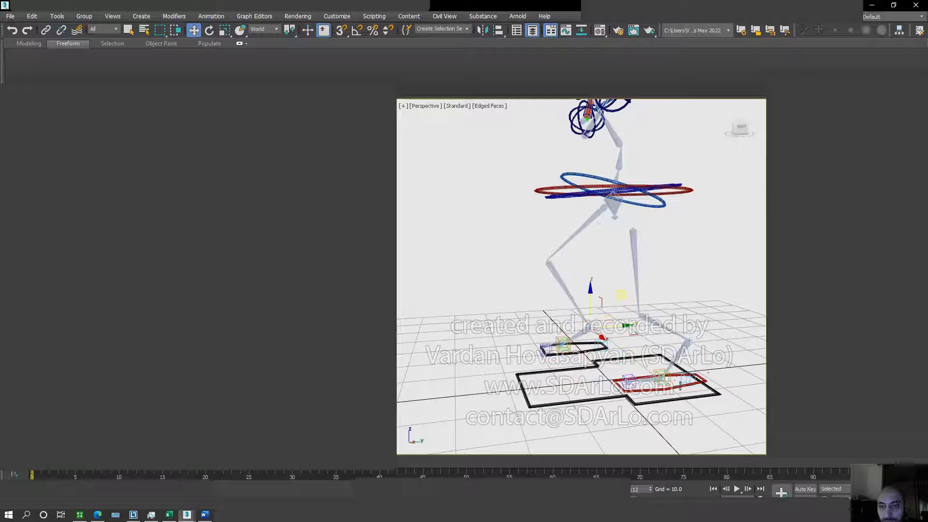
drag(679, 385, 613, 368)
mouse_move(612, 369)
alt+middle_down()
mouse_move(651, 370)
mouse_move(628, 373)
alt+middle_up()
Select the right and left foot controls in turn and roll the feet onto their toes
click(584, 346)
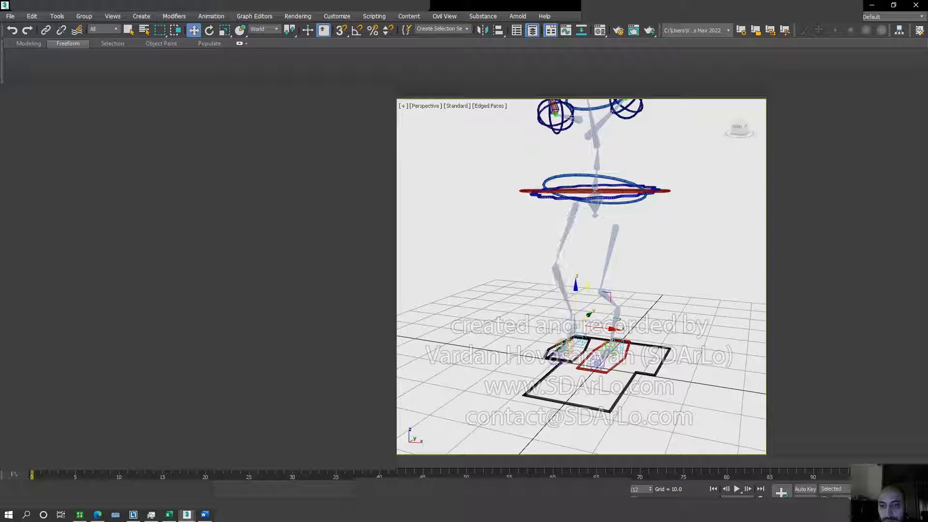
alt+middle_drag(668, 332, 643, 347)
click(635, 356)
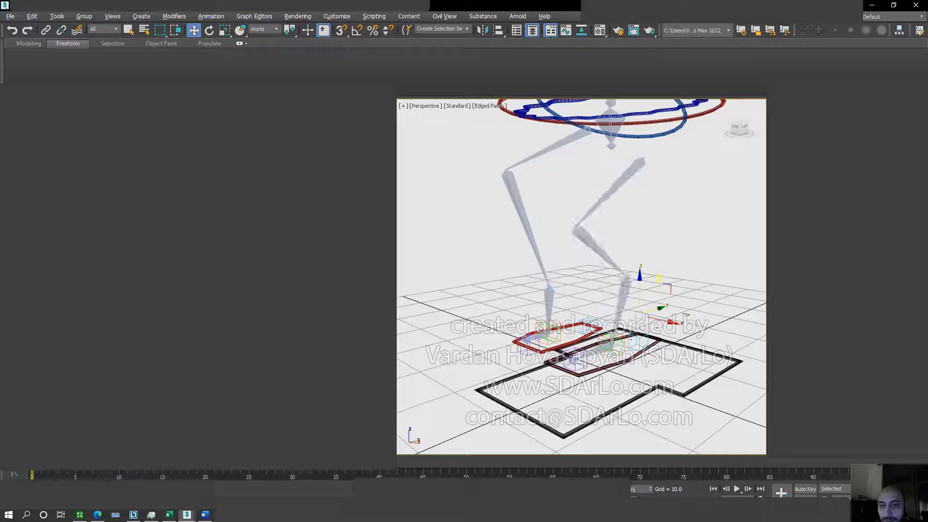
Alternate between the right and left foot controls to try the toe bend and foot pivots
click(566, 330)
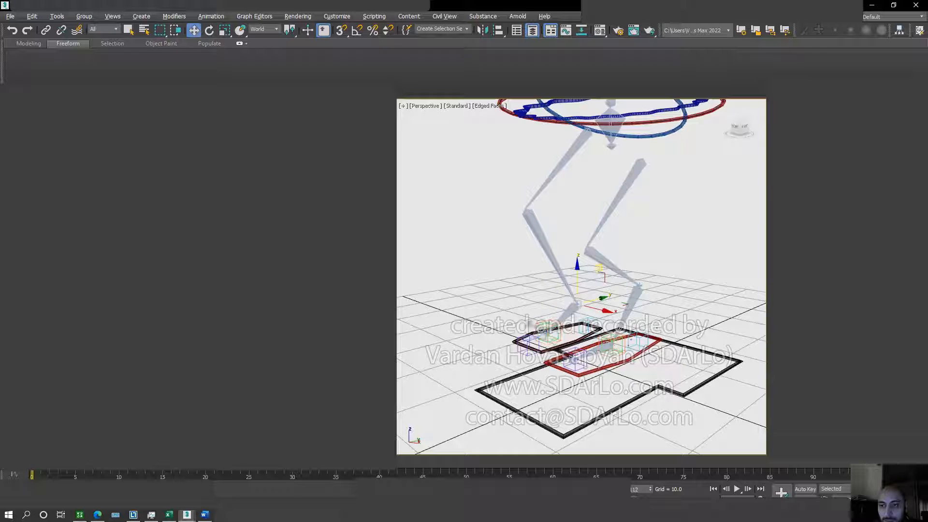
click(633, 359)
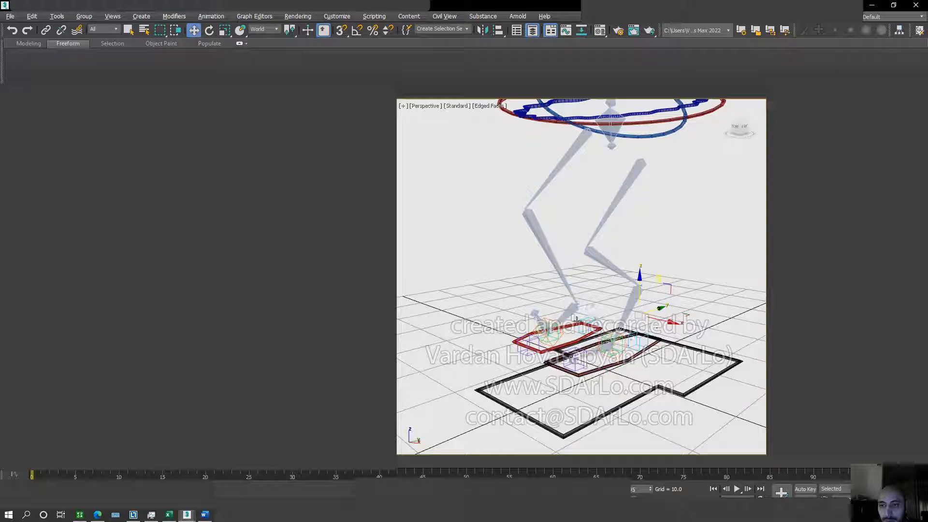
click(668, 339)
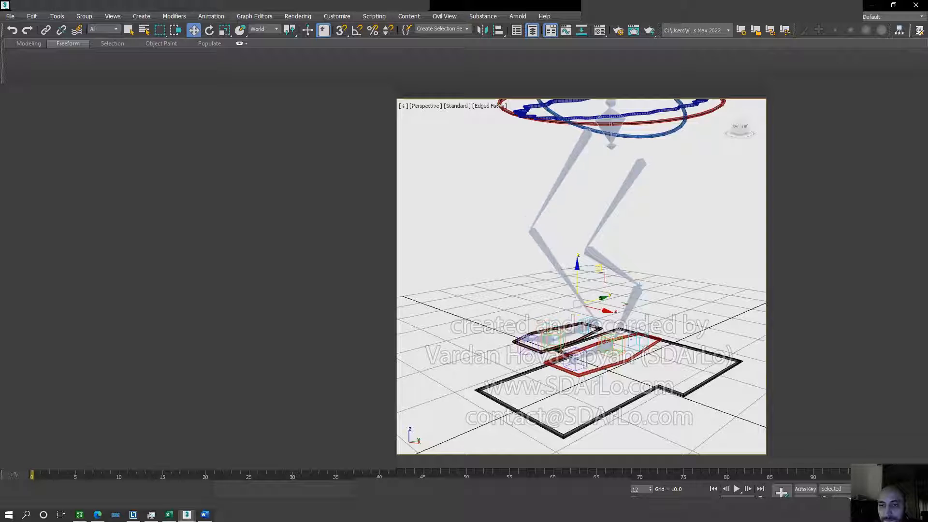
click(630, 358)
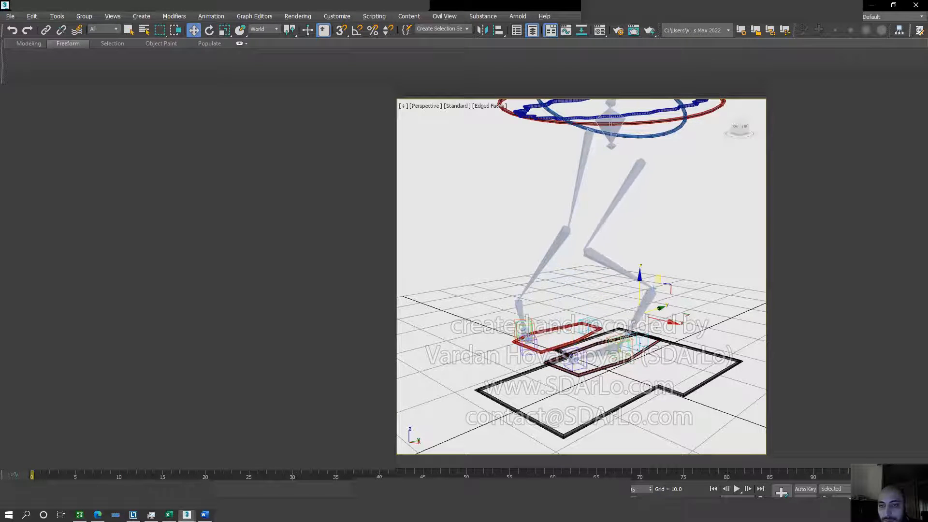
Lift the heels of the right and left feet with their foot controls, and undo those changes
click(561, 327)
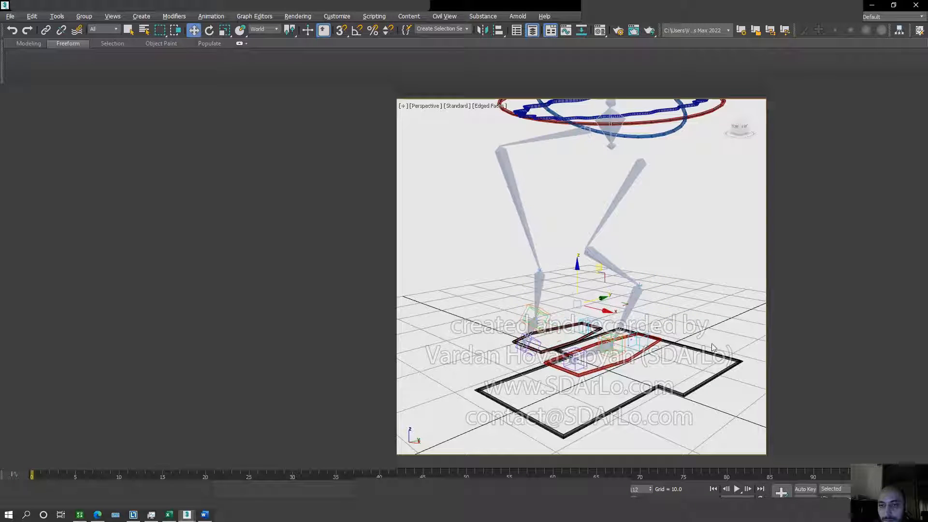
click(630, 359)
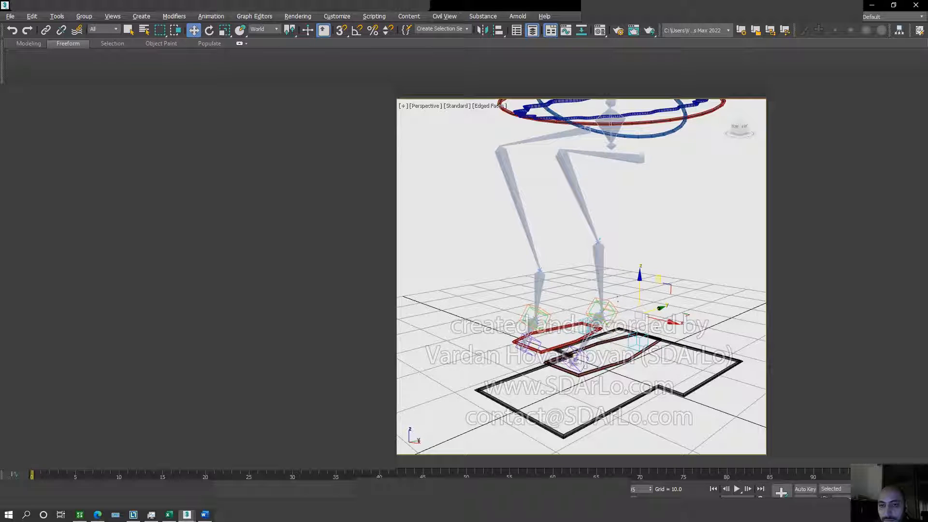
key(ctrl+z)
key(ctrl+z)
key(ctrl+z)
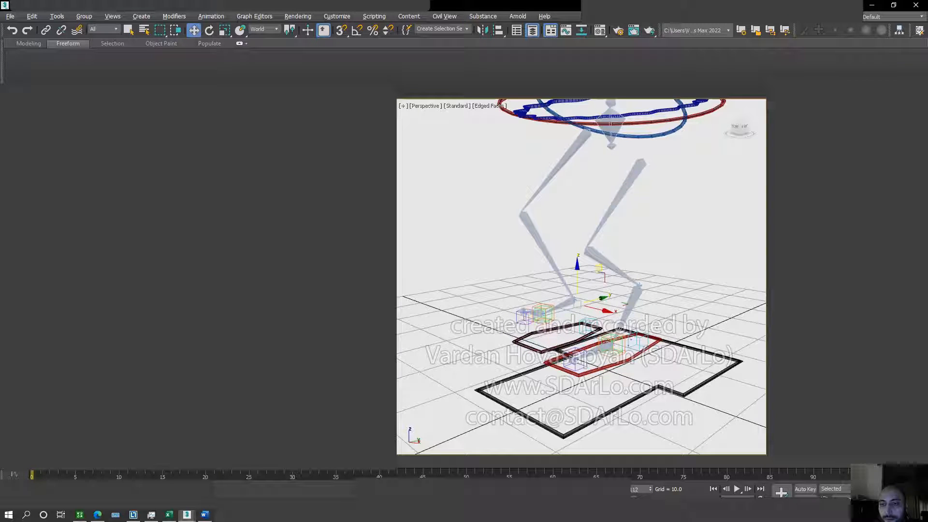
Alternate between the left and right foot controls to swivel the left foot, reset the right foot and lift the left toes
click(622, 366)
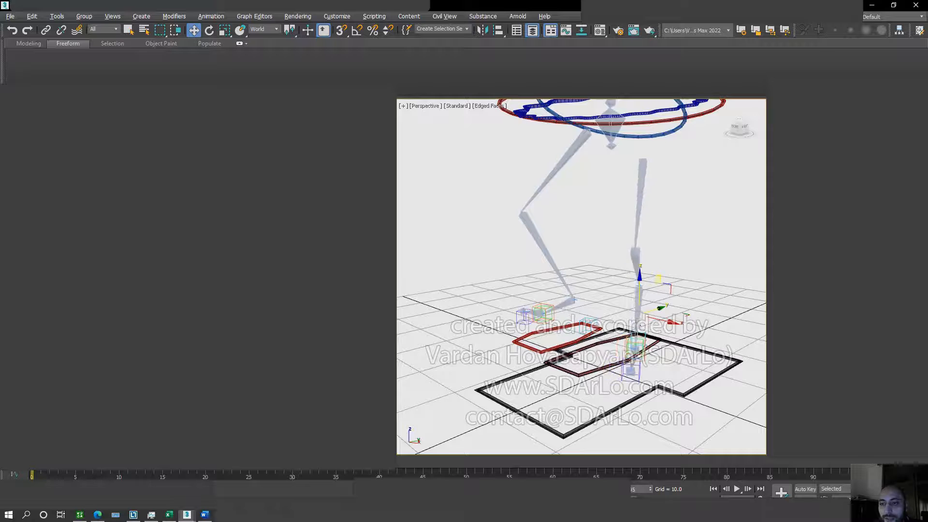
click(561, 329)
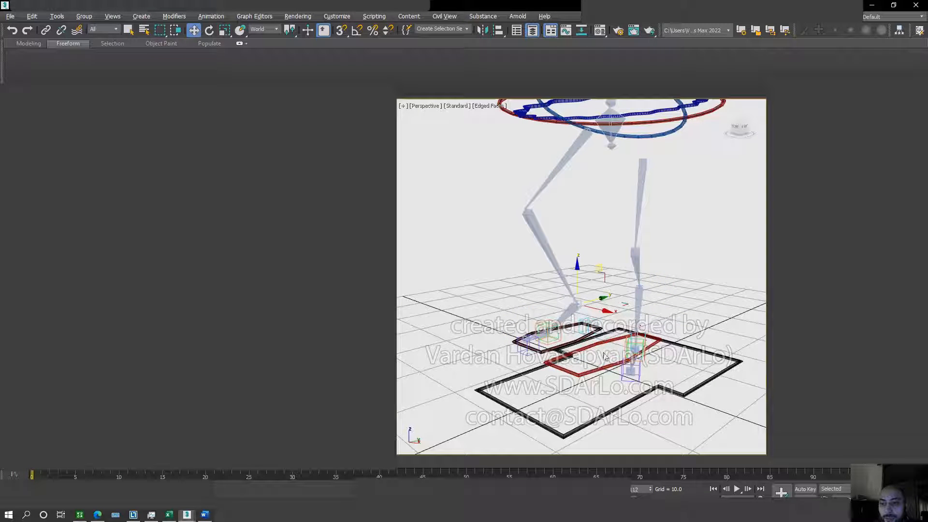
click(604, 362)
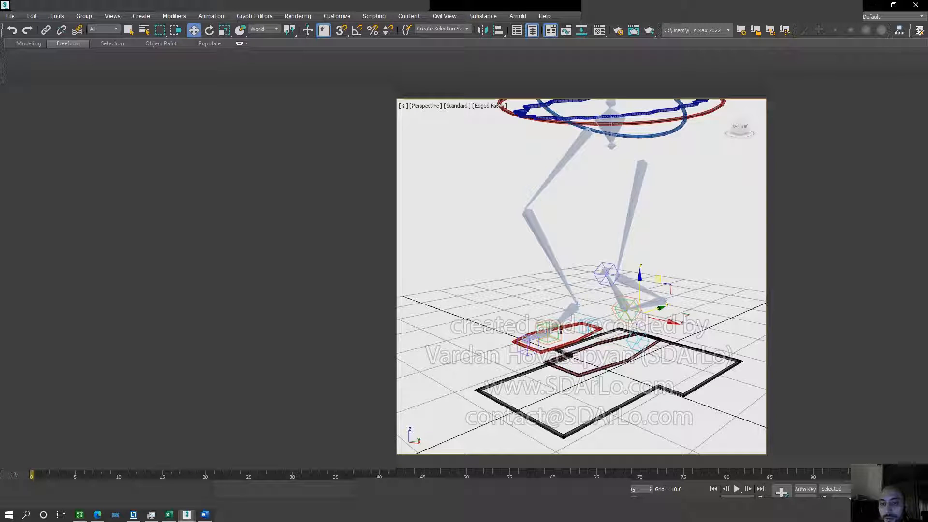
Alternate between the right and left foot controls to swing the left leg's knee in different directions
click(565, 330)
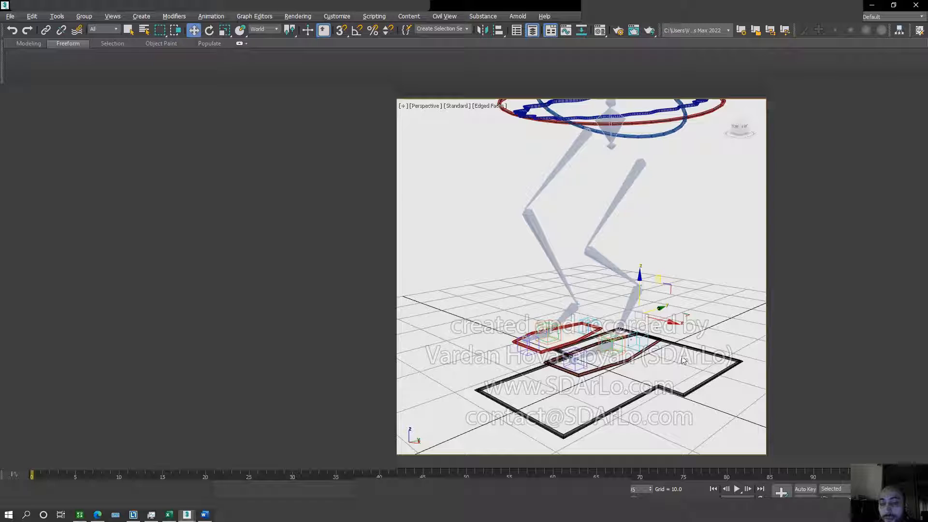
alt+middle_drag(682, 357, 689, 361)
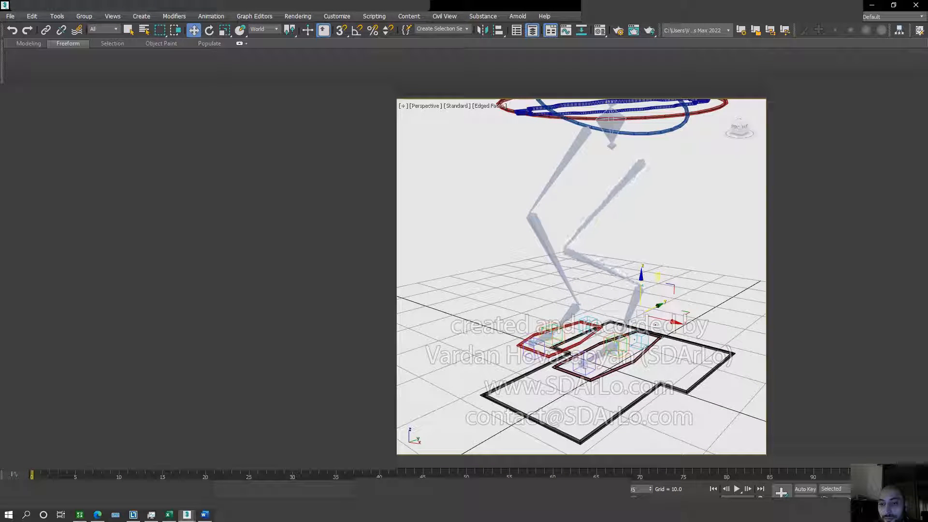
click(578, 343)
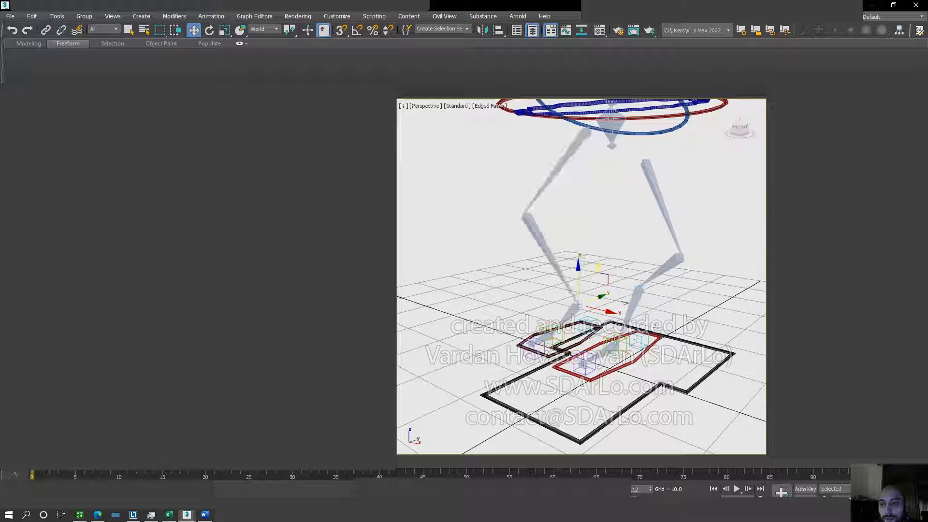
click(630, 363)
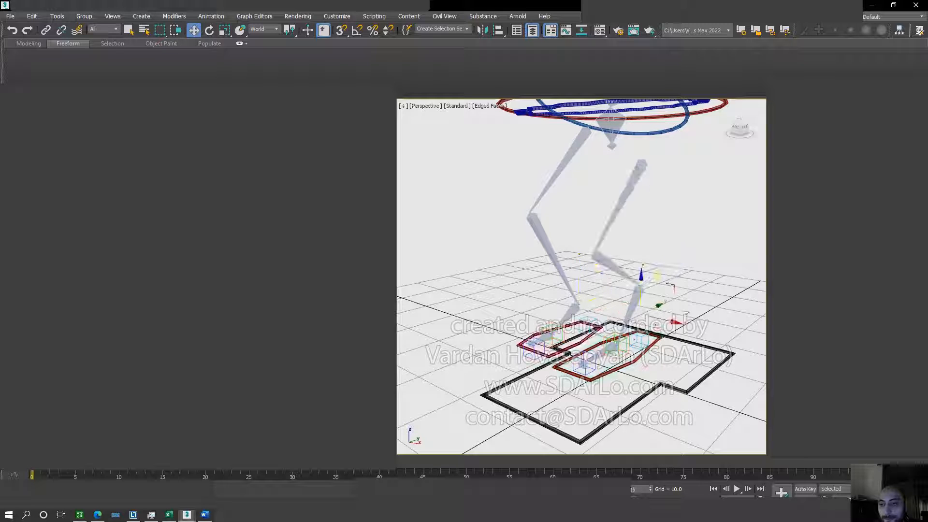
alt+middle_drag(635, 334, 635, 290)
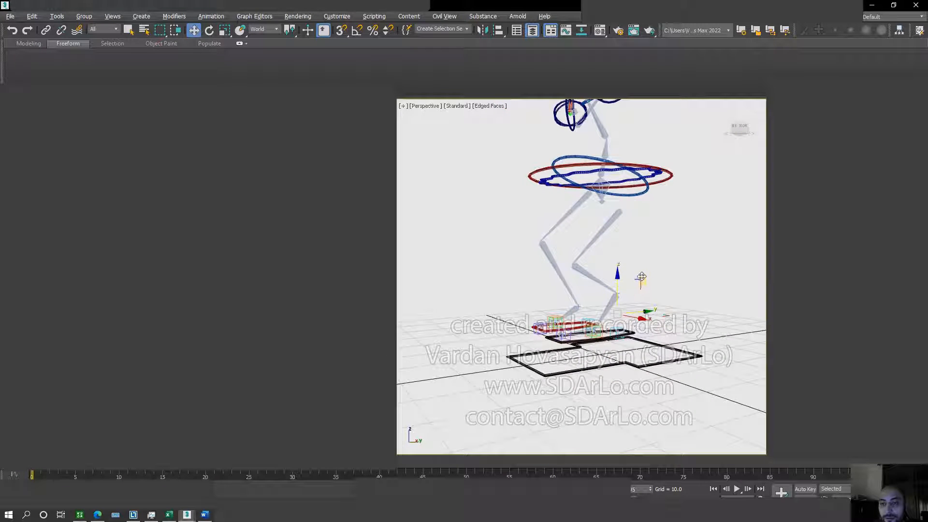
mouse_move(639, 278)
mouse_down()
mouse_move(707, 236)
mouse_move(628, 259)
mouse_move(665, 275)
mouse_move(720, 411)
mouse_move(709, 278)
mouse_move(632, 271)
mouse_up()
drag(569, 324, 621, 281)
right_click(622, 282)
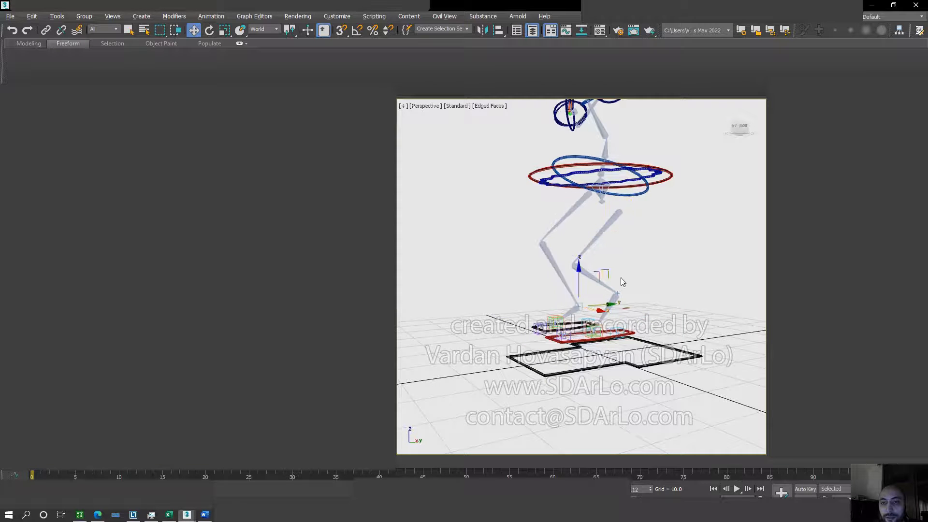
Examine the whole rig's arm, body and foot controls from several angles
mouse_move(632, 280)
alt+middle_down()
mouse_move(669, 290)
mouse_move(643, 284)
mouse_move(654, 275)
mouse_move(623, 281)
alt+middle_up()
scroll(645, 275, down, 5)
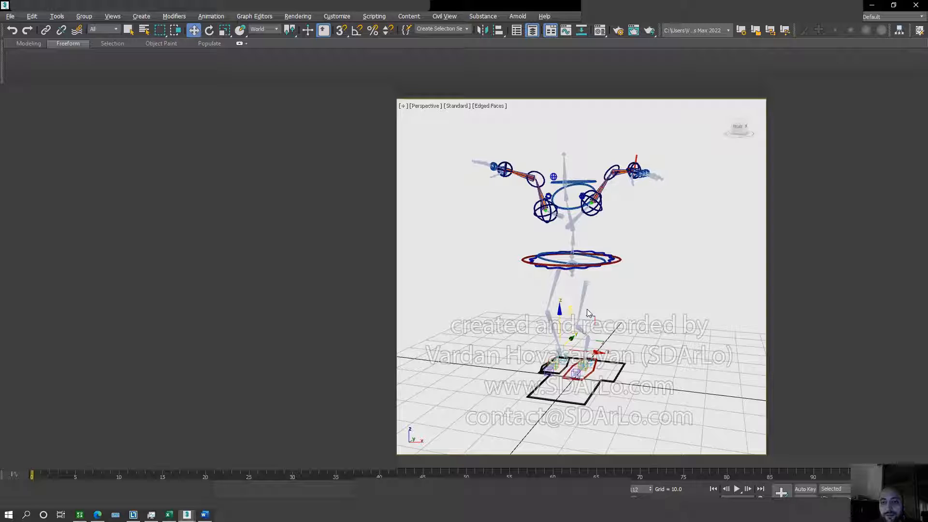
alt+middle_drag(595, 290, 595, 297)
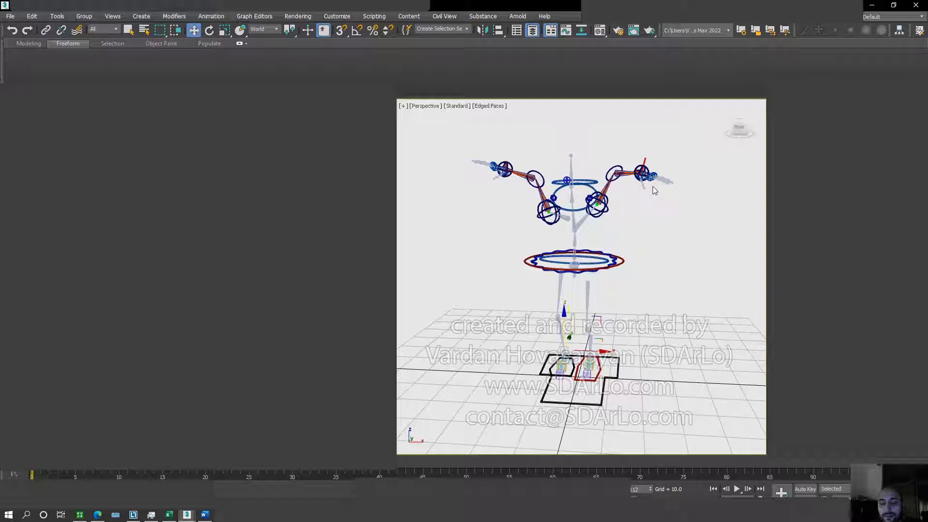
mouse_move(632, 231)
alt+middle_down()
mouse_move(641, 252)
mouse_move(610, 276)
alt+middle_up()
scroll(641, 252, up, 3)
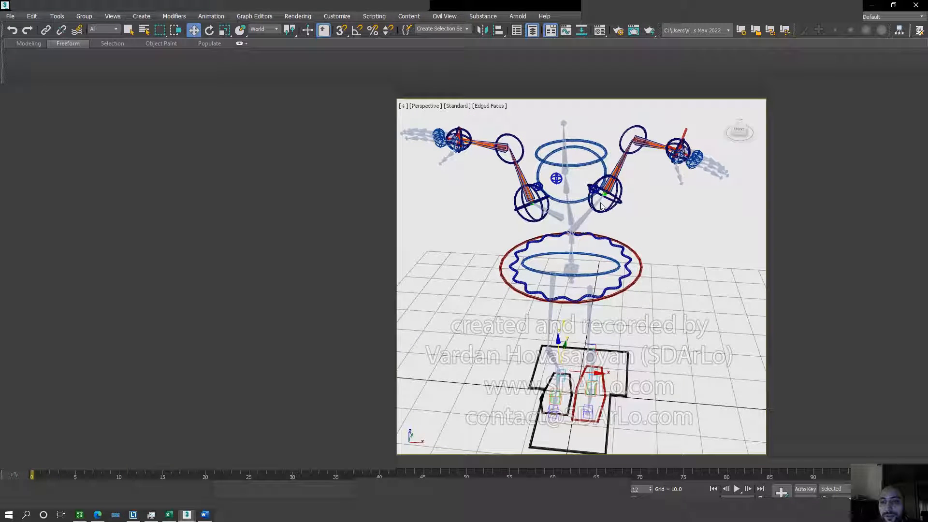
alt+middle_drag(594, 232, 560, 235)
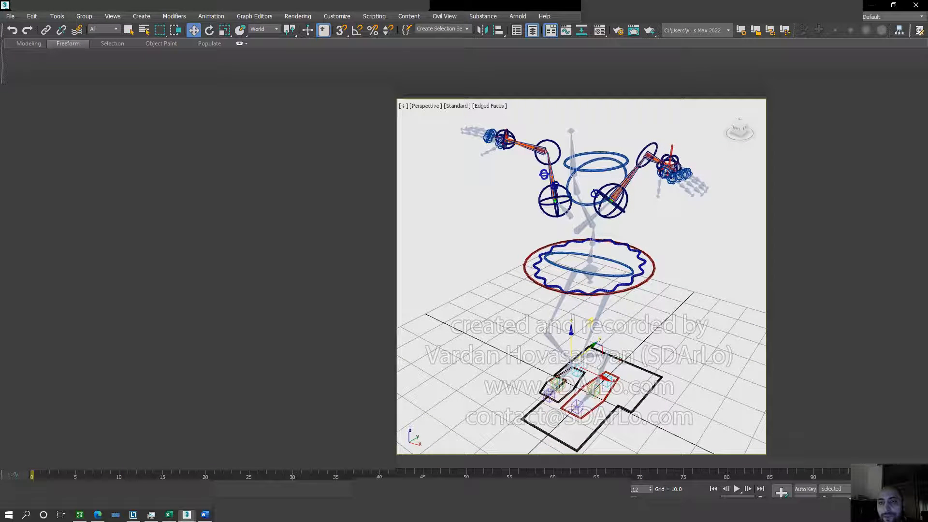
alt+middle_drag(596, 218, 629, 215)
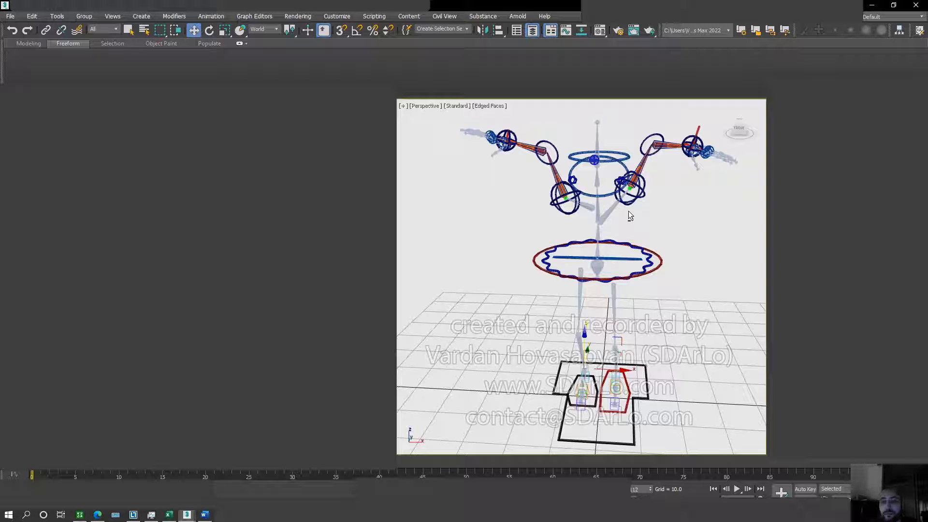
mouse_move(628, 210)
alt+middle_down()
mouse_move(586, 218)
mouse_move(613, 193)
mouse_move(632, 208)
mouse_move(625, 224)
alt+middle_up()
scroll(614, 193, down, 3)
scroll(626, 215, down, 2)
scroll(626, 214, up, 4)
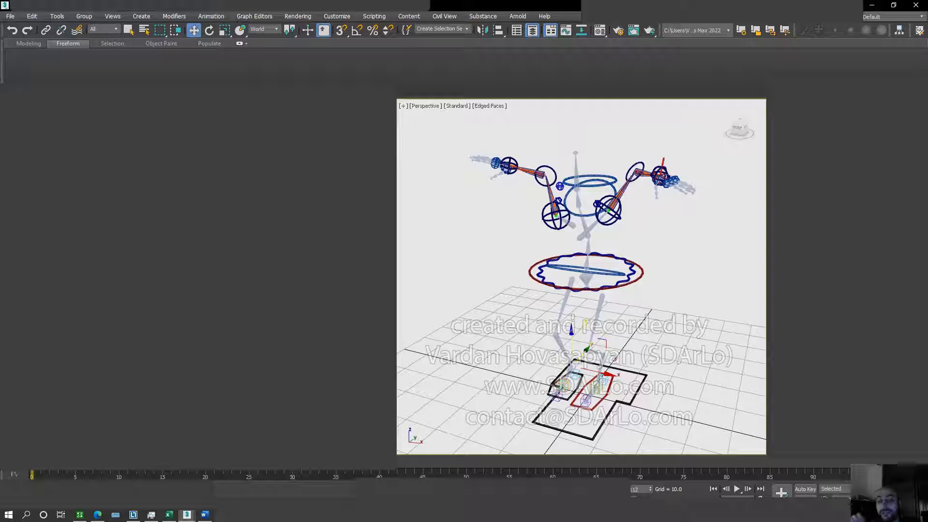
alt+middle_drag(590, 229, 578, 229)
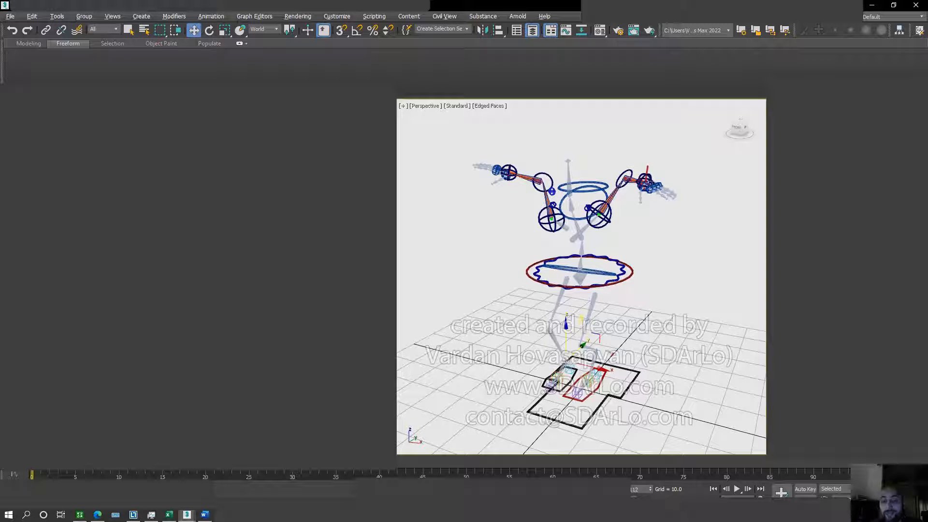
mouse_move(579, 309)
alt+middle_down()
mouse_move(623, 297)
mouse_move(591, 302)
alt+middle_up()
scroll(592, 302, down, 1)
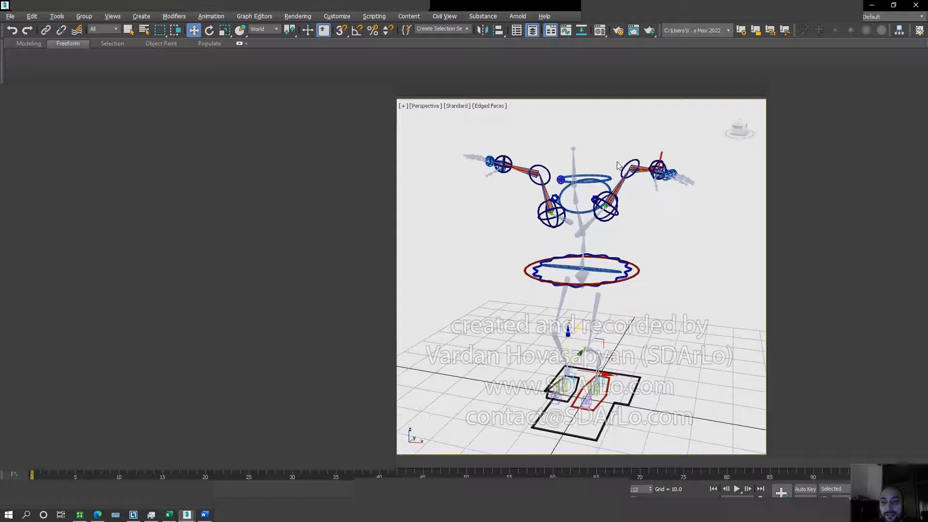
scroll(660, 231, up, 3)
mouse_move(643, 268)
middle_down()
mouse_move(644, 255)
mouse_move(633, 266)
middle_up()
scroll(640, 263, down, 1)
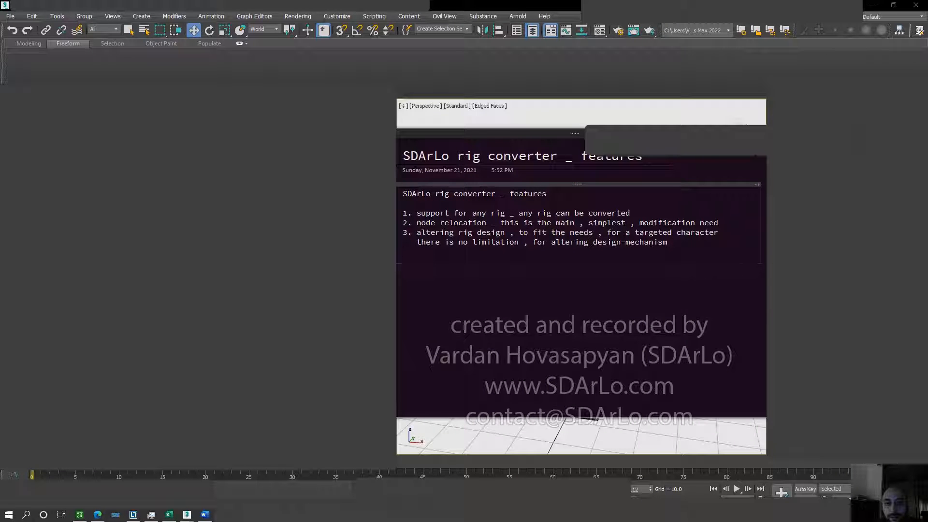
Switch to the OneNote features page and add list item 4, "software support", at the outer list level with corrected spelling
text(4.)
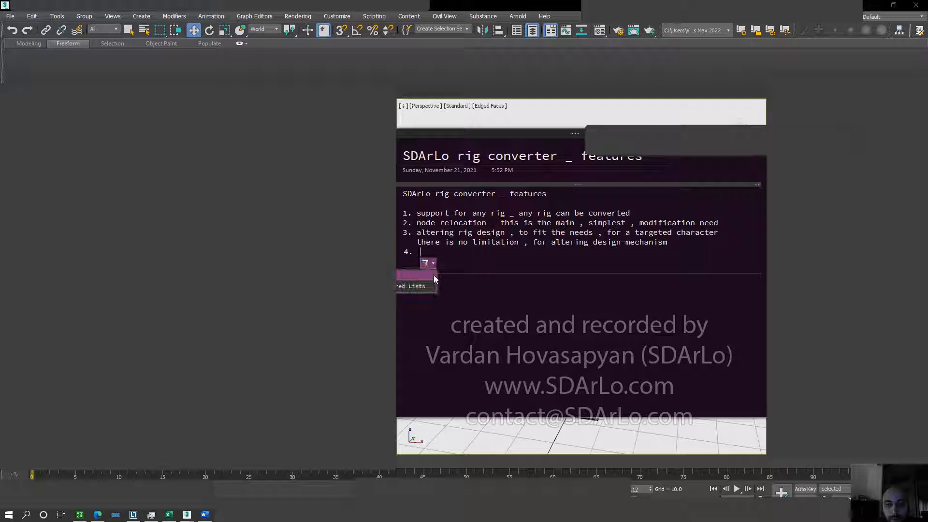
key(Tab)
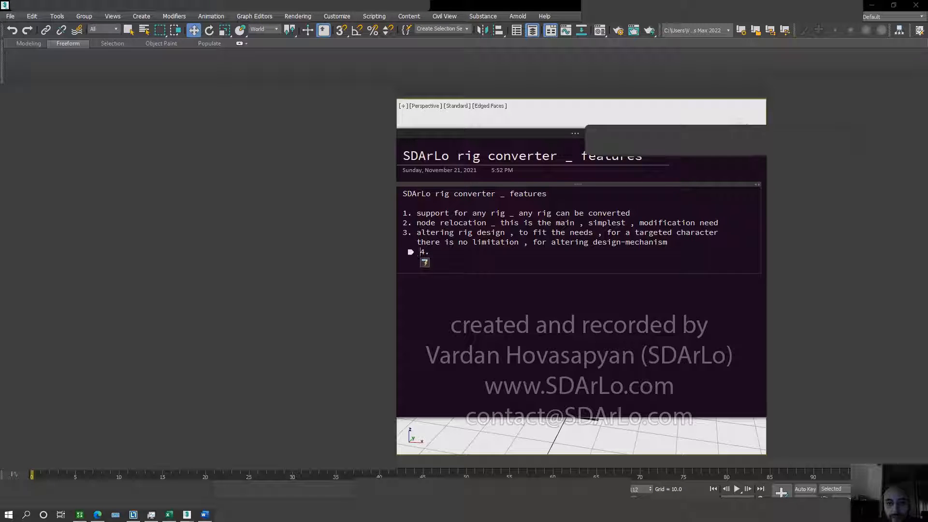
key(shift+Tab)
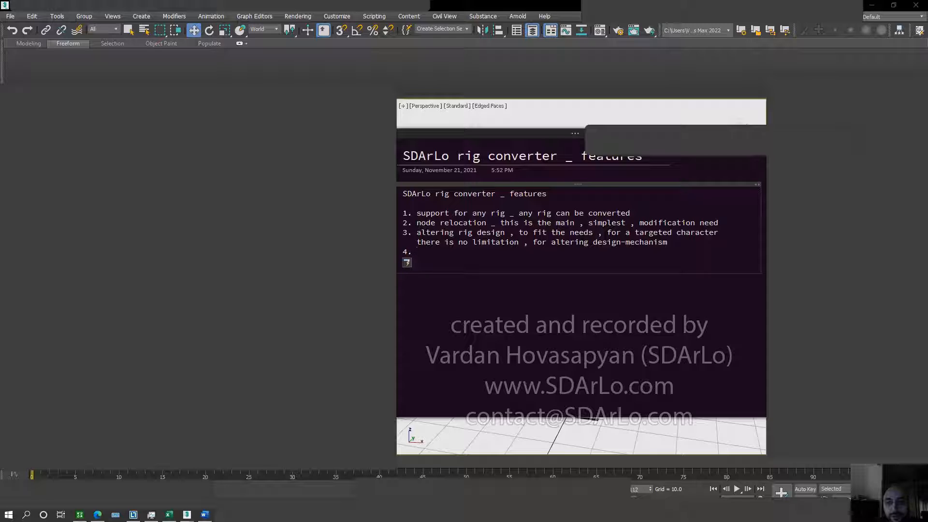
text(softa)
key(BackSpace)
text(ware suport)
right_click(472, 252)
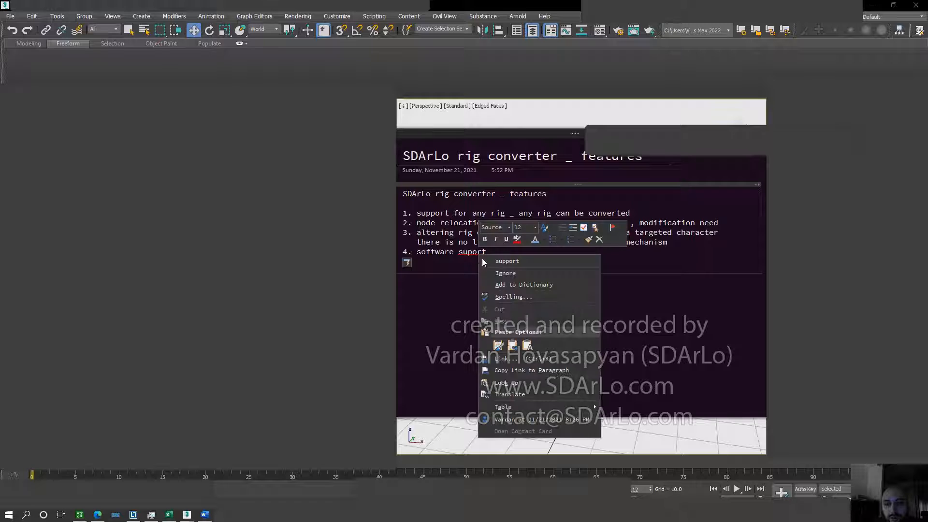
click(482, 258)
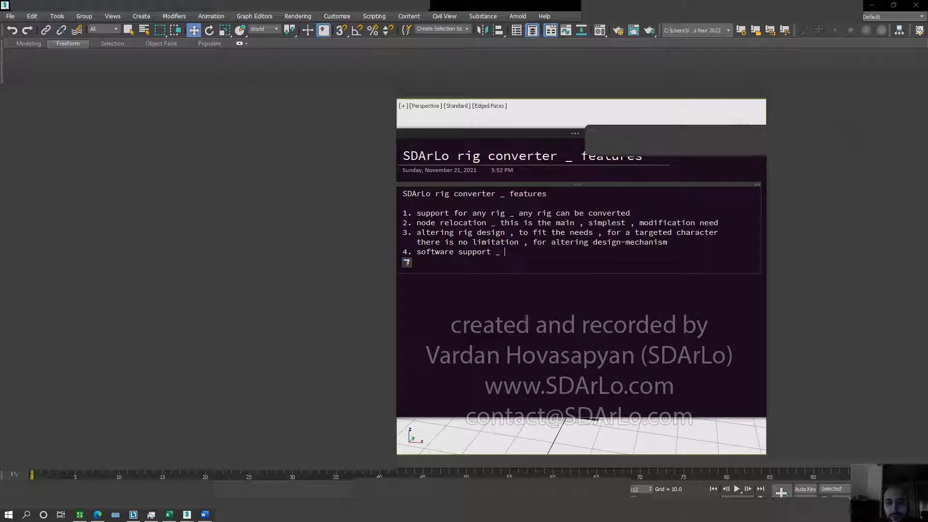
Continue the software support item with "3ds max , maya , _" and point out the two program names
text(3ds ma)
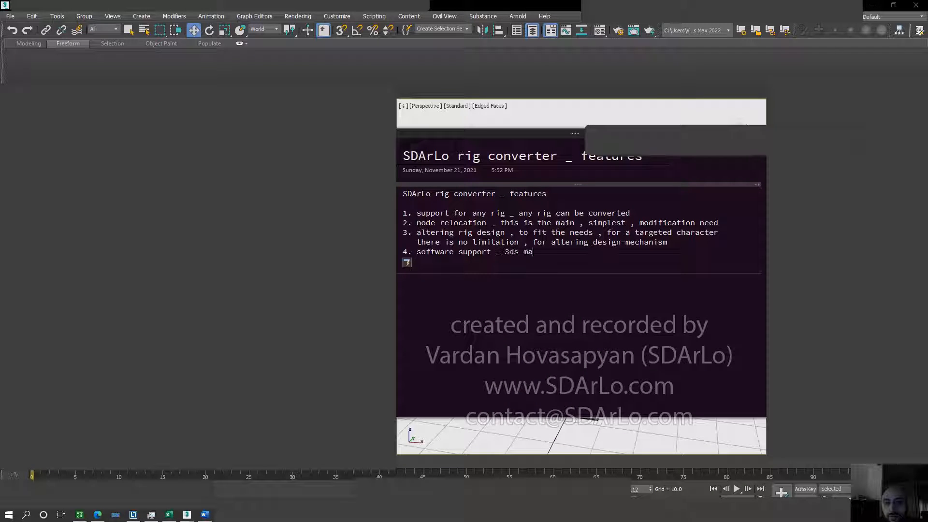
text(x ,)
text(maya , _)
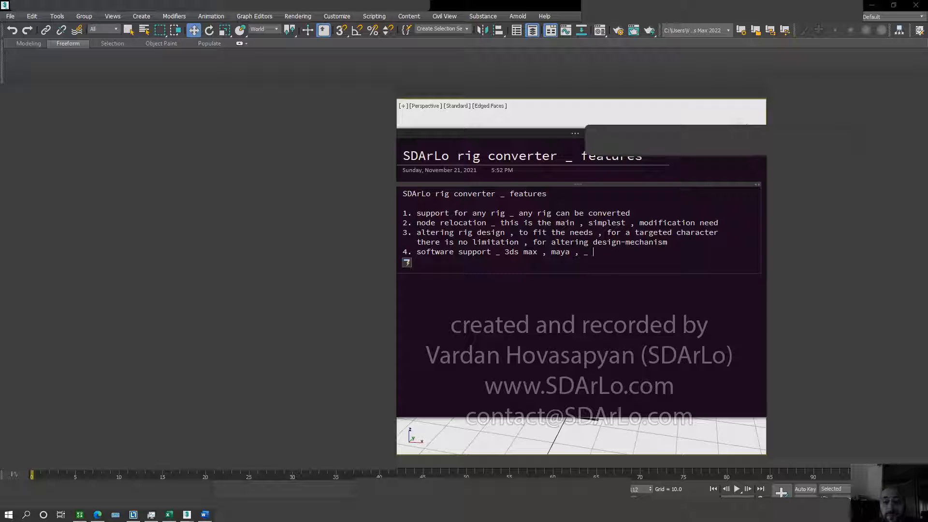
drag(504, 251, 570, 252)
click(555, 252)
click(553, 252)
click(553, 252)
click(555, 252)
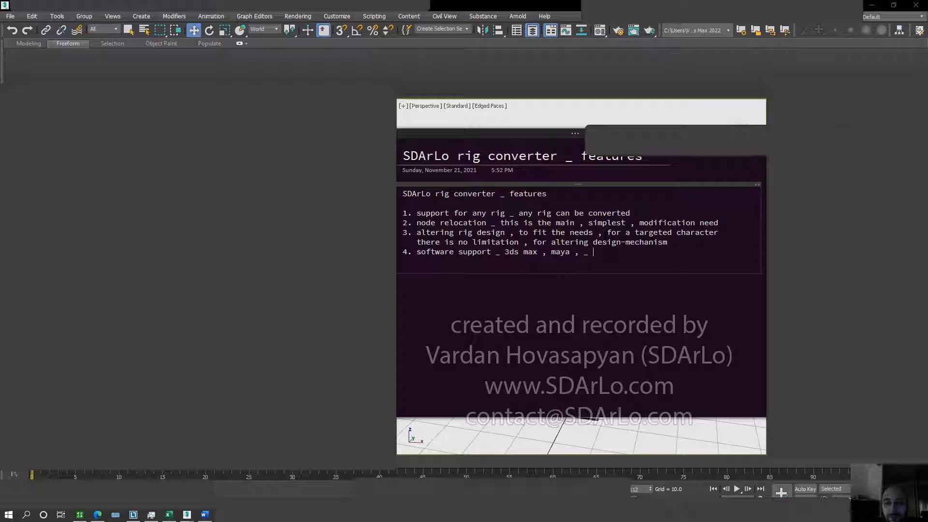
Add "blender3d , Houdini" to the end of the software support item, correcting the spelling of Houdini
text(blender)
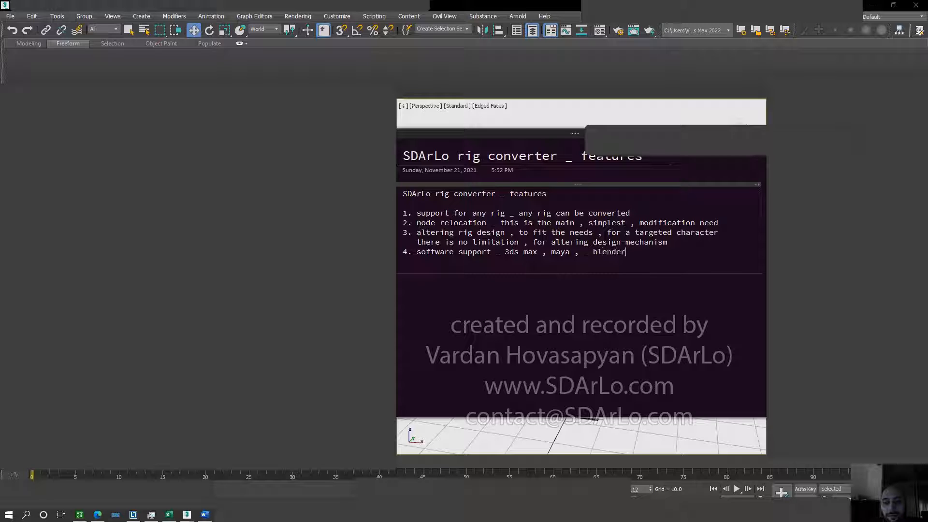
text(3d houdiny)
right_click(655, 252)
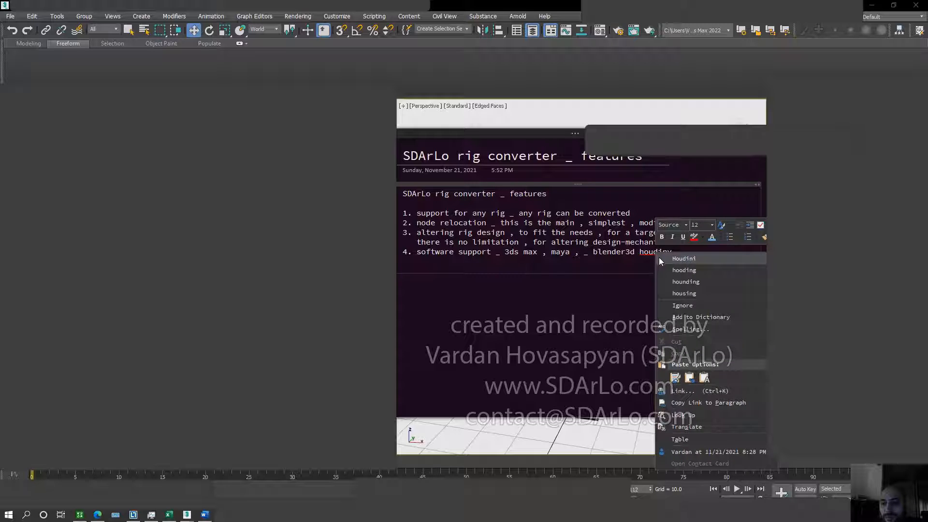
click(659, 257)
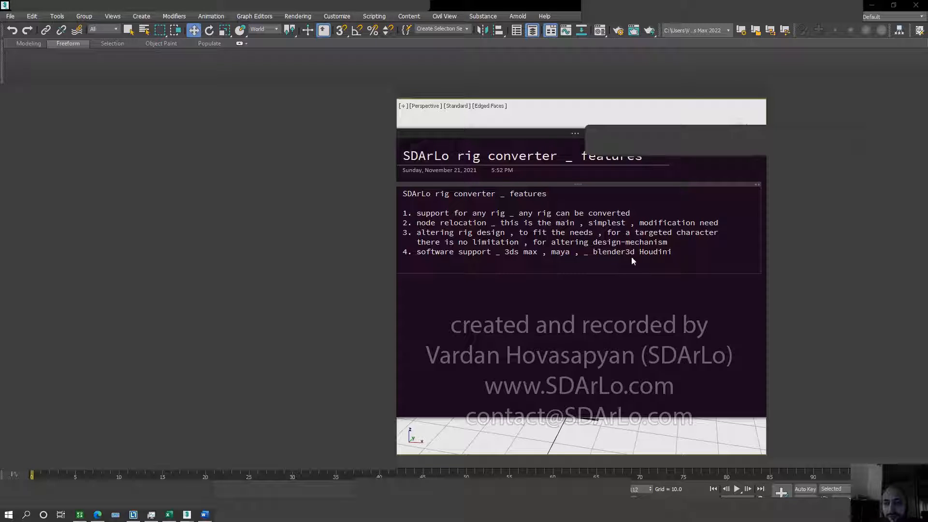
text(,)
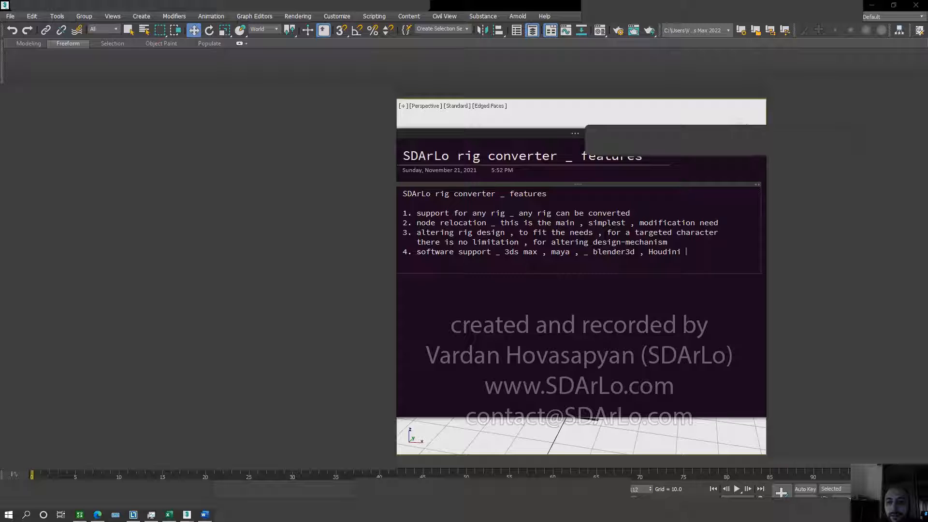
key(ctrl+shift+Left)
key(ctrl+shift+Left)
key(ctrl+shift+Left)
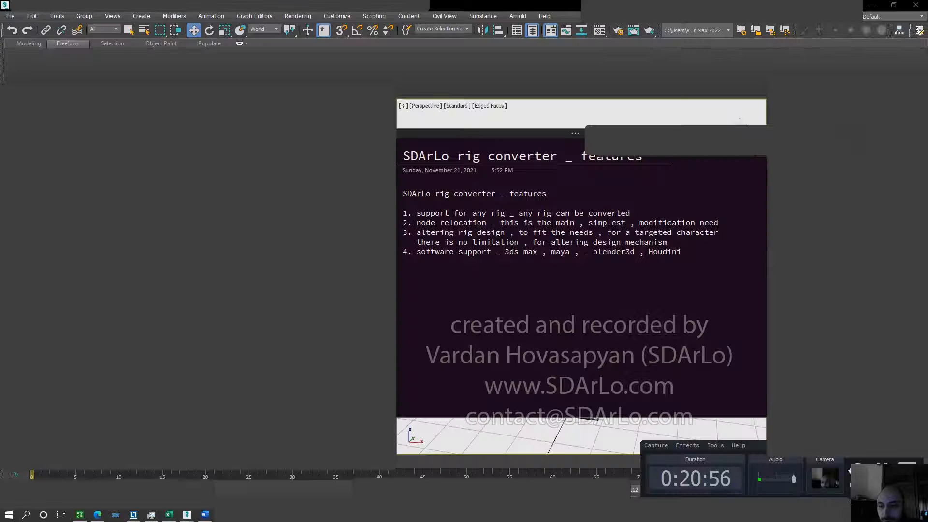
Add list item 5 at the outer list level, reading "why use SDArLo rig convertor ? _"
click(686, 252)
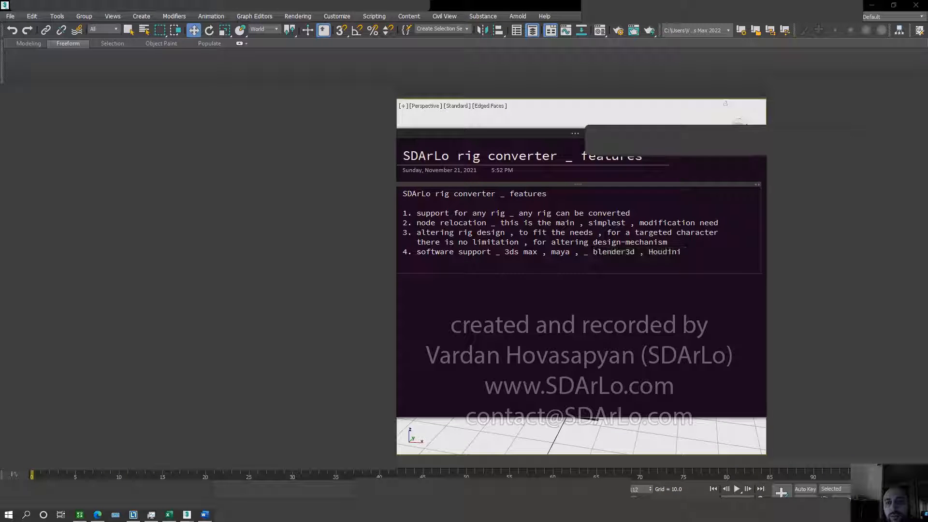
key(Return)
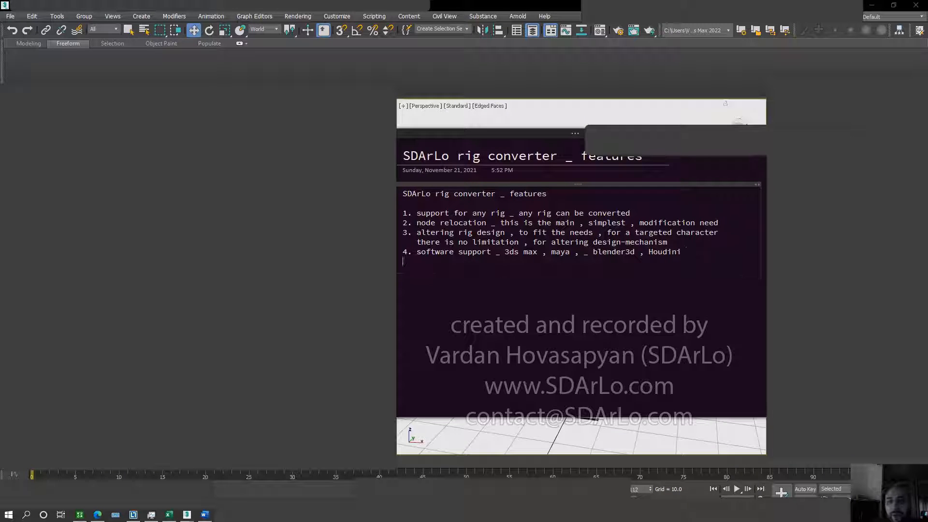
text(5.)
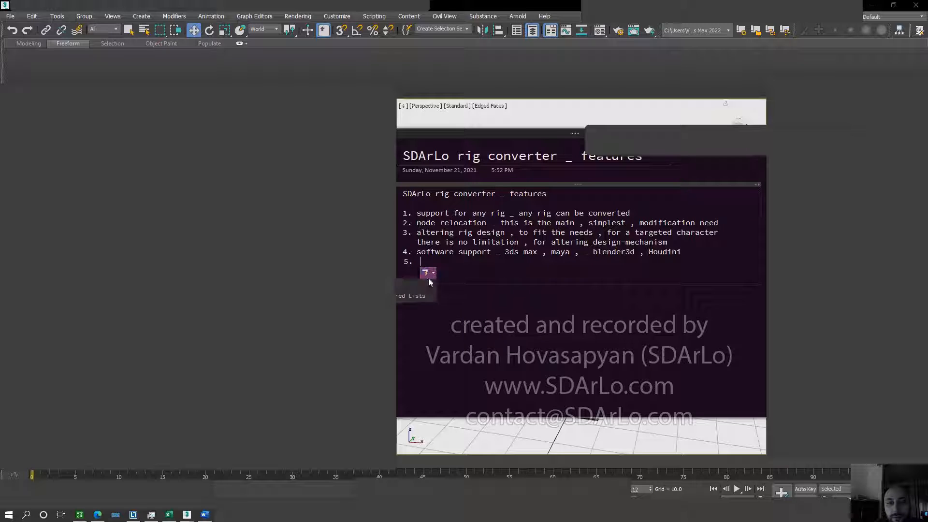
key(Tab)
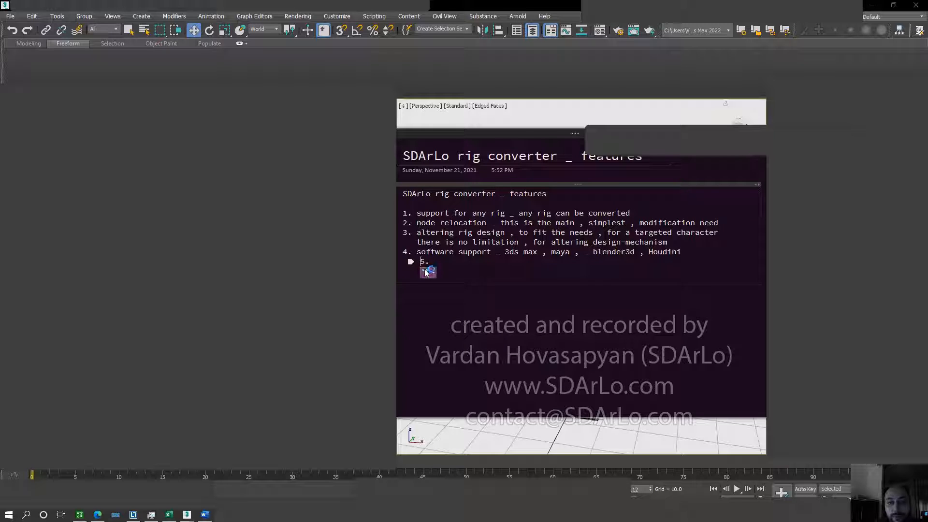
key(shift+Tab)
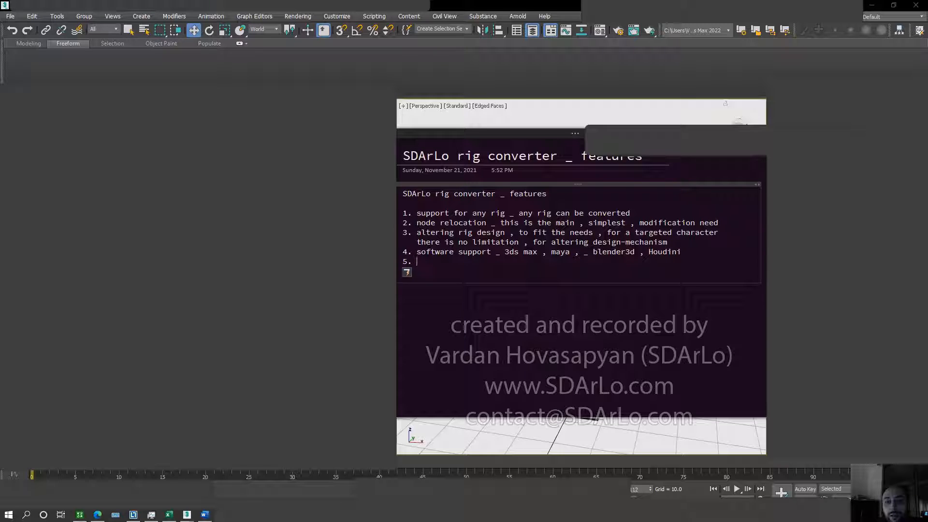
text(why use SDArLo rig conv)
text(er)
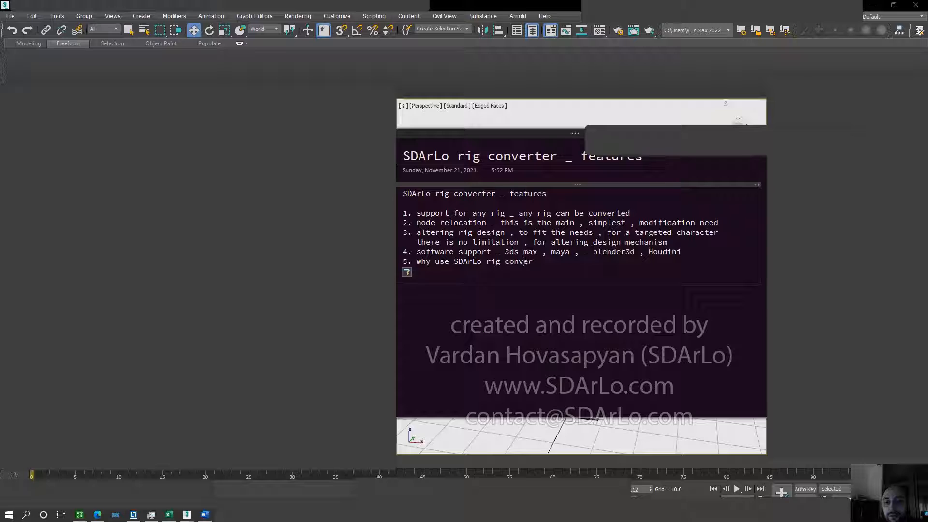
text(tor ? _)
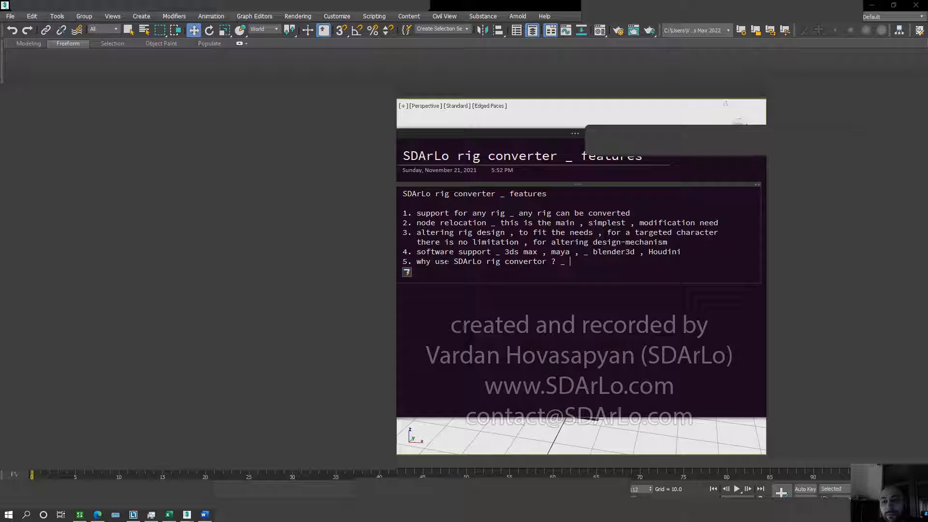
Complete list item 5 by adding "reusability , fast , reliable , creative" after the question
text(reusability)
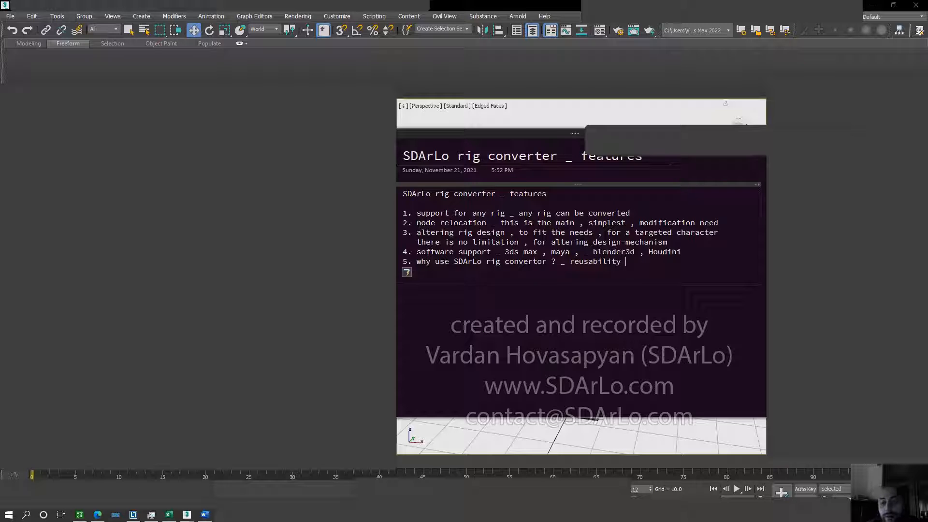
text(, fast)
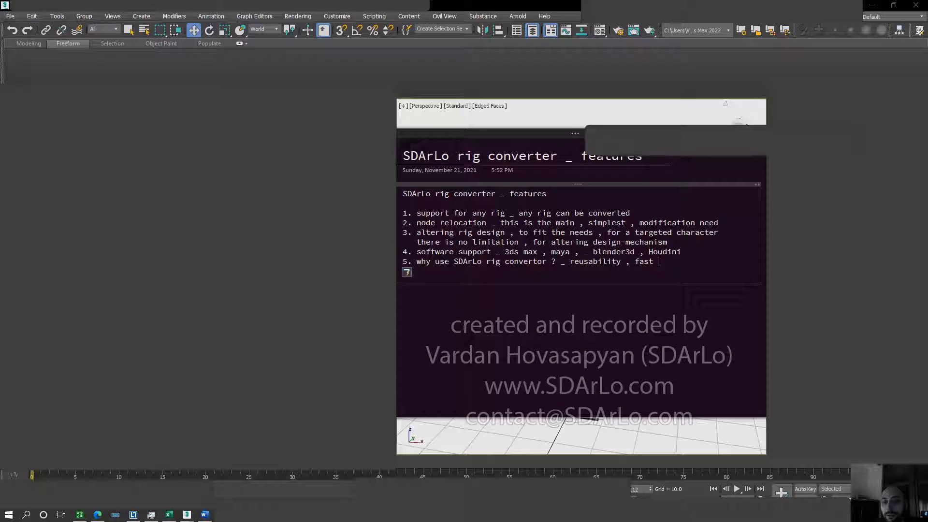
text( , reliable , cr)
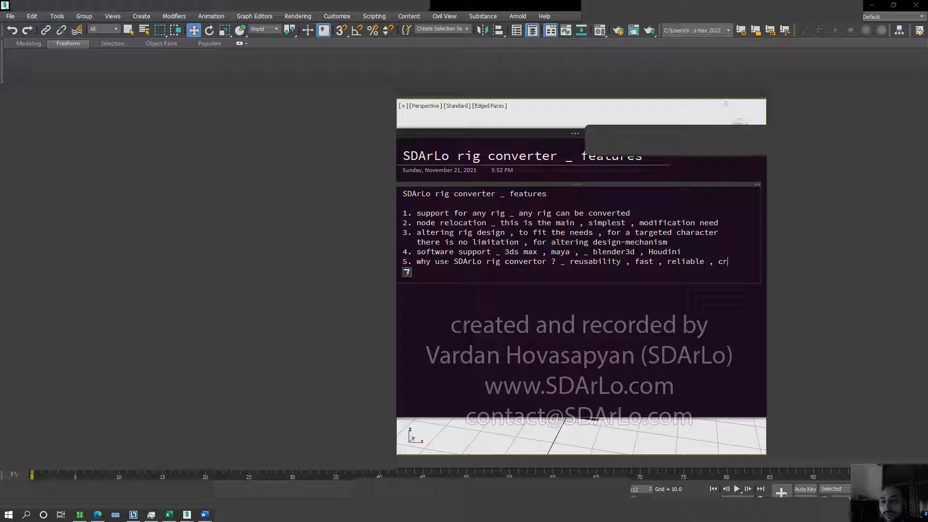
text(eative)
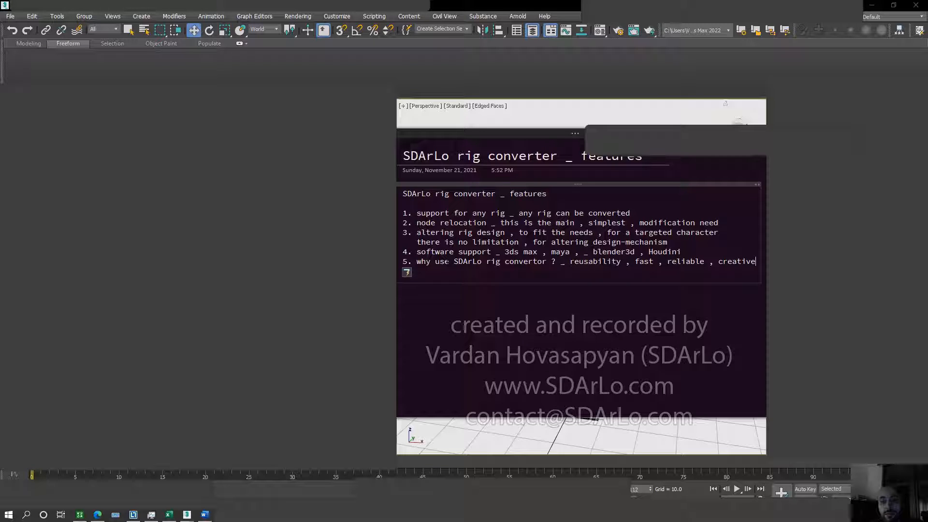
Review list items 3 to 5, pointing out the software names, the listed benefits and the converter's name
drag(496, 232, 584, 251)
click(641, 251)
click(690, 261)
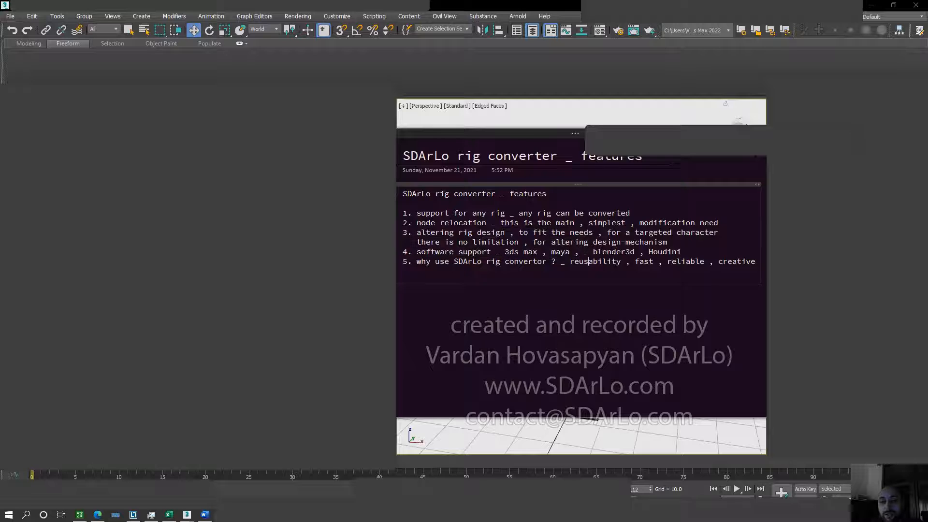
drag(690, 262, 570, 242)
click(573, 264)
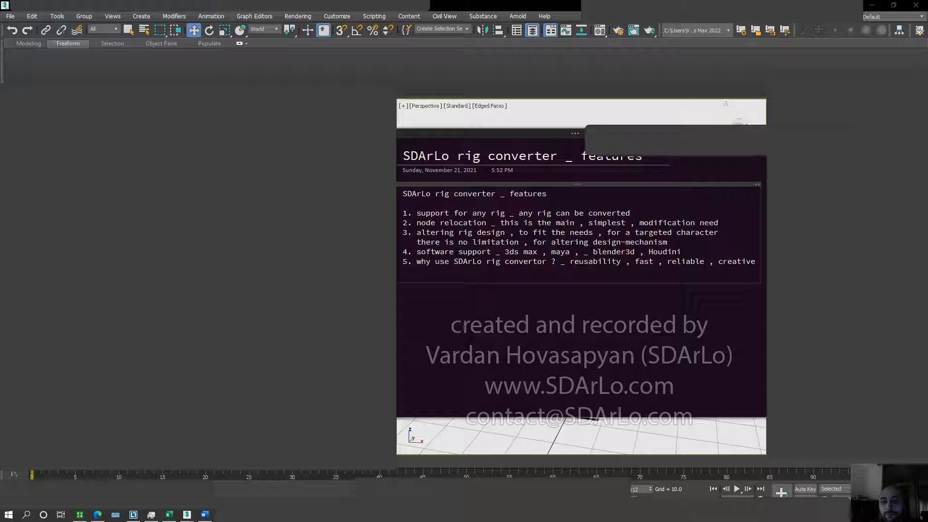
drag(555, 262, 528, 262)
click(440, 269)
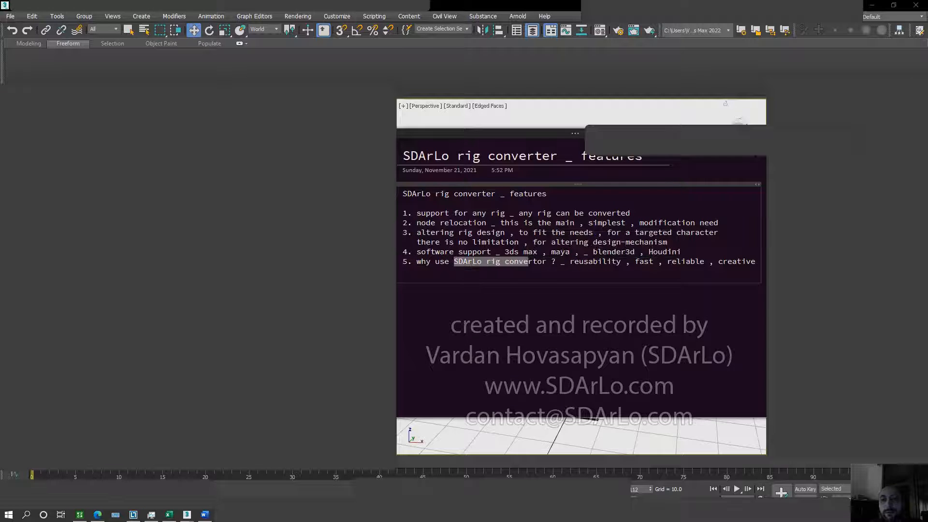
click(534, 268)
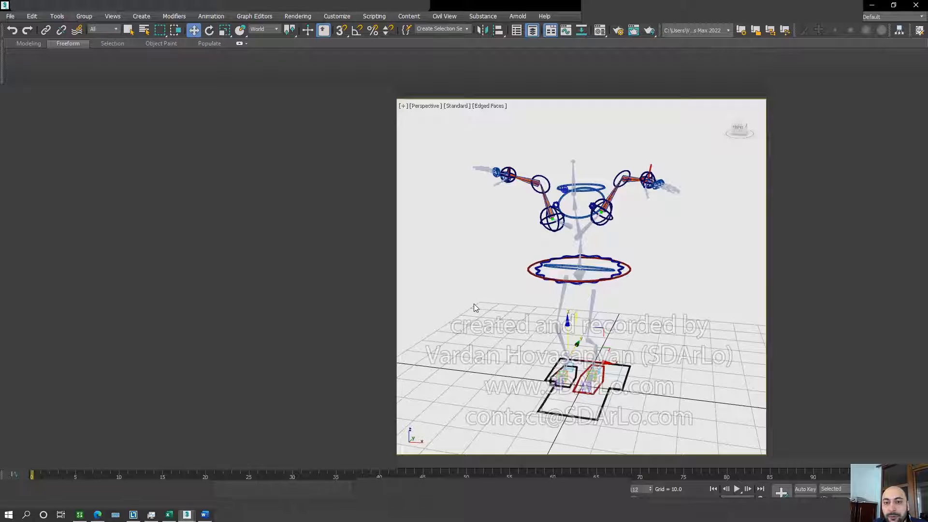
Switch to 3ds Max and reset the FK controls of both arms with Transform To Zero
alt+middle_drag(498, 302, 500, 299)
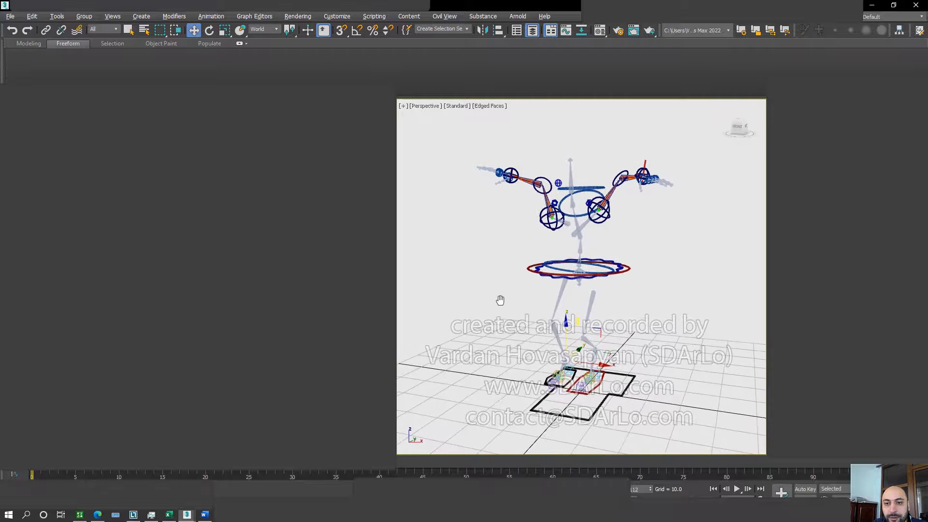
right_click(543, 280)
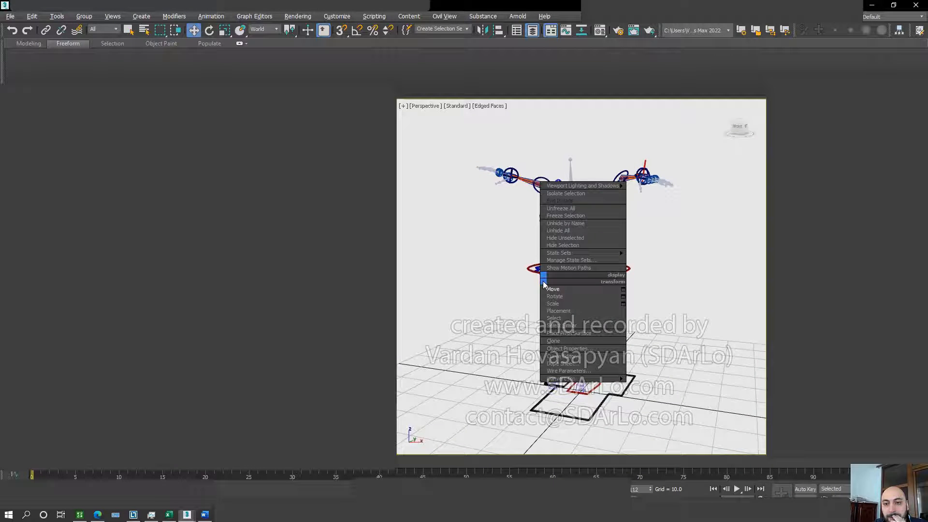
click(559, 321)
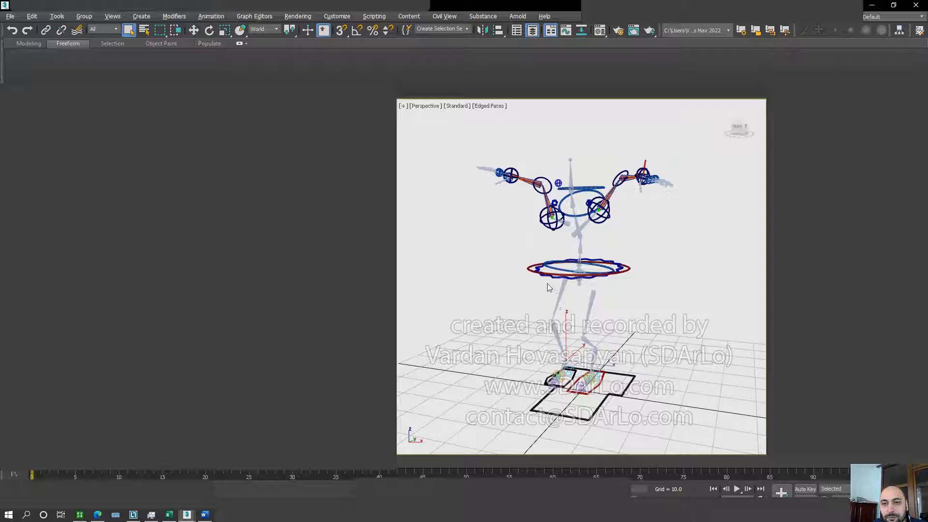
alt+middle_drag(546, 280, 547, 280)
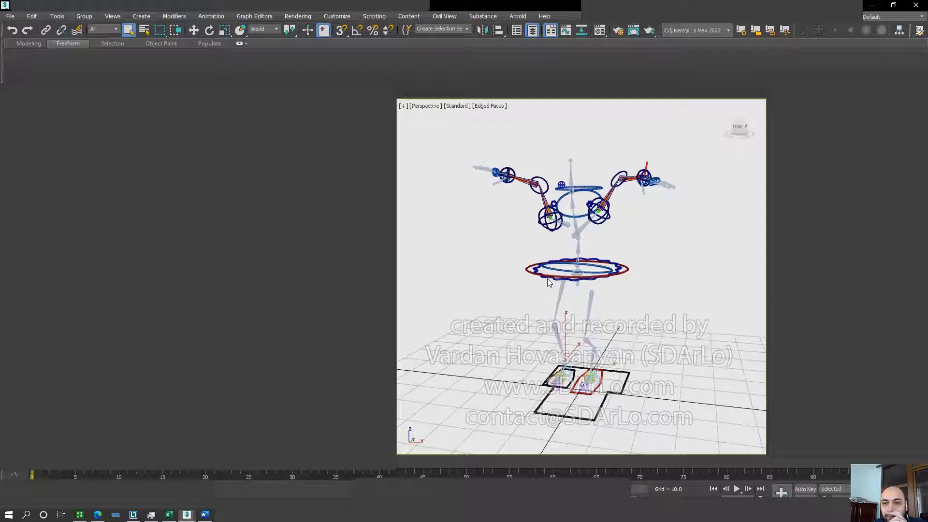
mouse_move(548, 237)
alt+middle_down()
mouse_move(553, 265)
mouse_move(550, 230)
alt+middle_up()
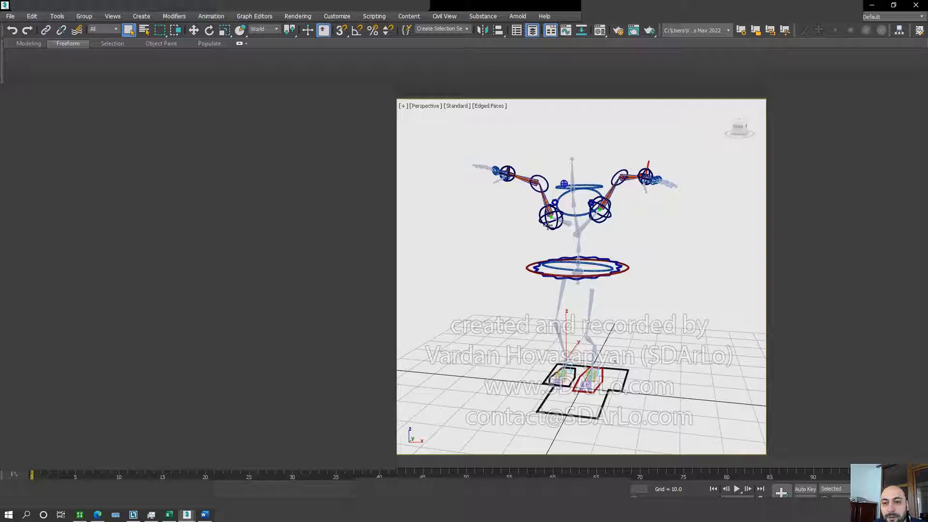
click(549, 182)
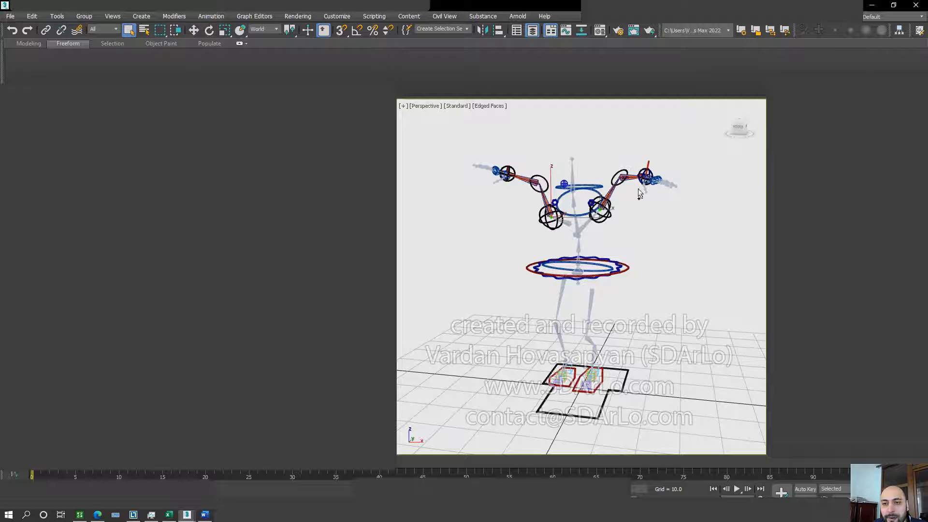
alt+right_click(618, 211)
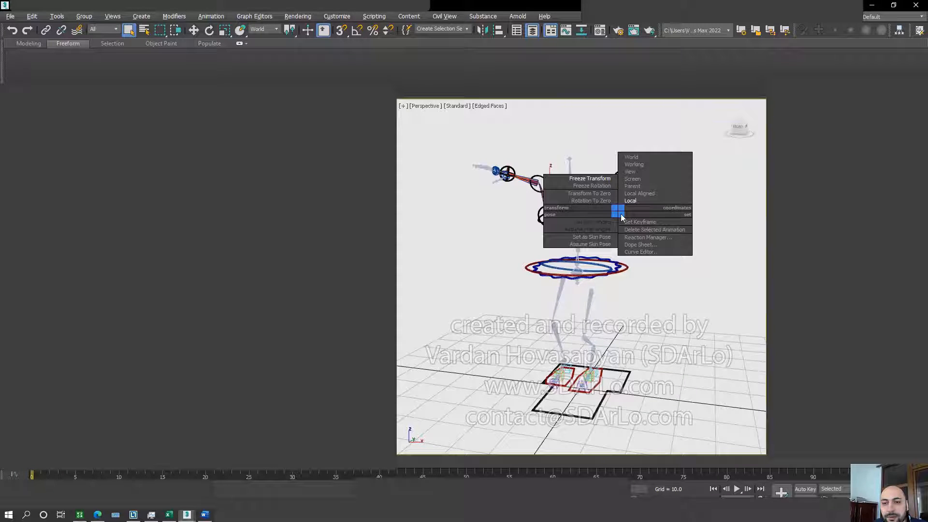
click(602, 194)
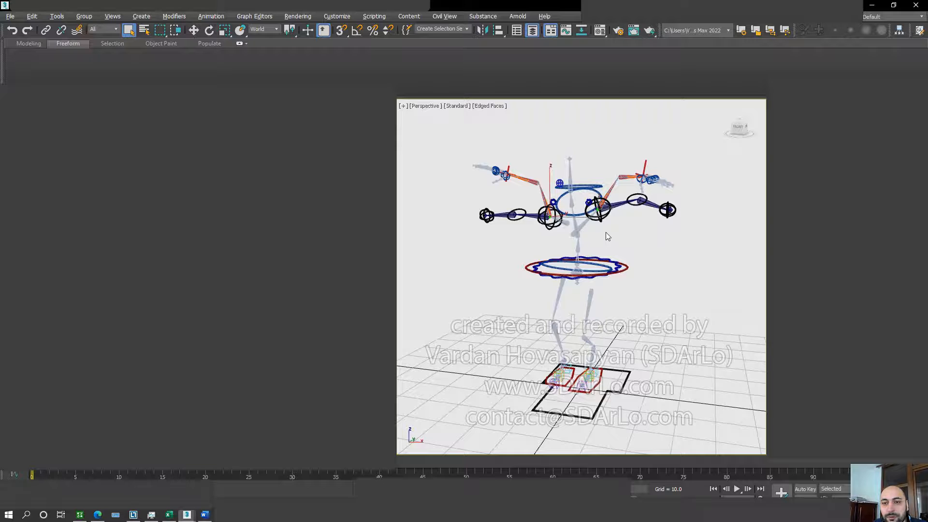
mouse_move(608, 233)
alt+middle_down()
mouse_move(629, 225)
mouse_move(606, 226)
mouse_move(603, 235)
alt+middle_up()
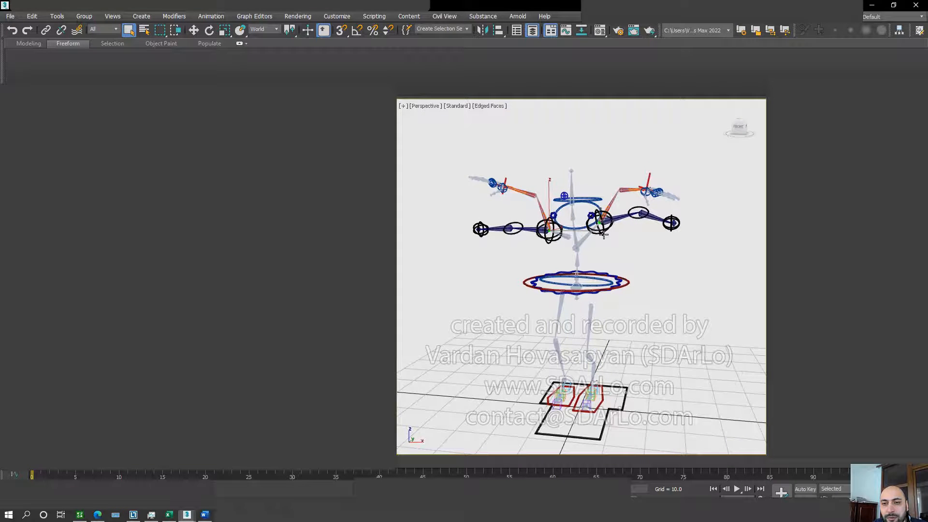
alt+right_click(601, 232)
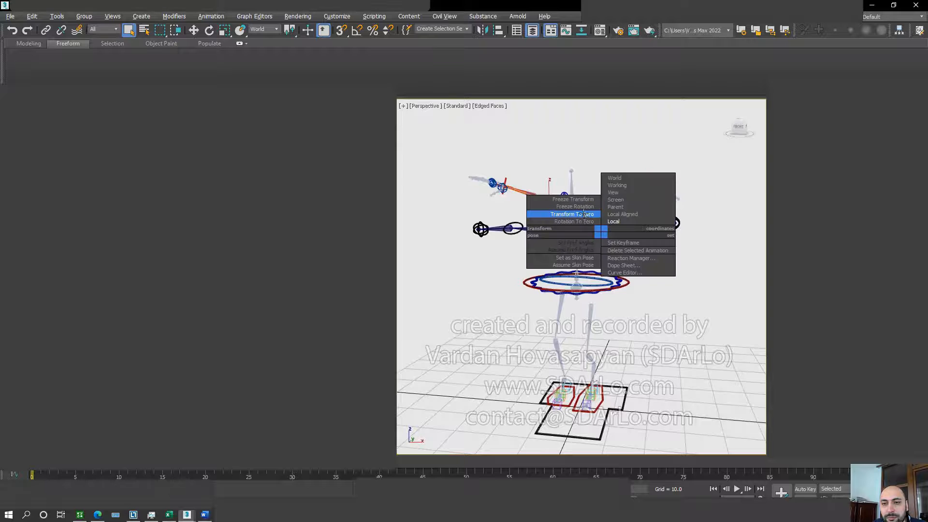
click(584, 214)
Reset the ring controls around the pelvis with Transform To Zero
alt+middle_drag(610, 239, 600, 237)
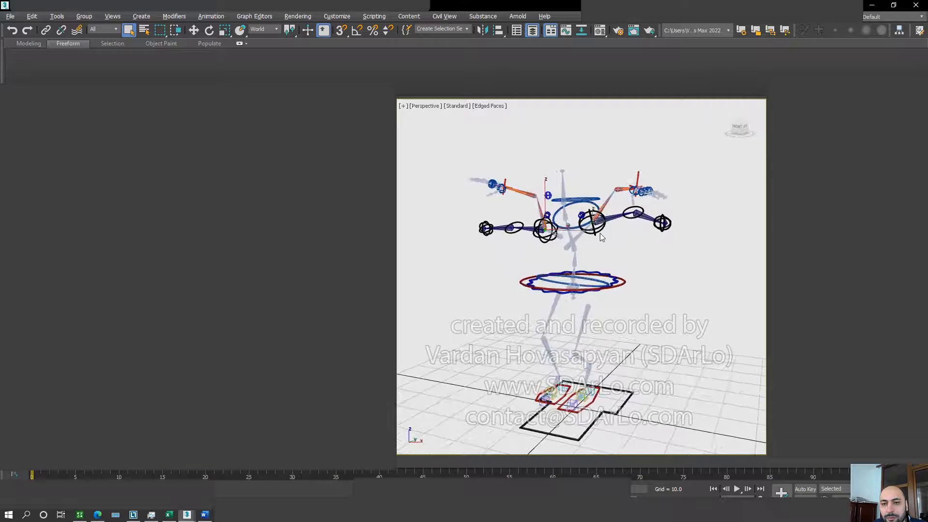
alt+right_click(606, 274)
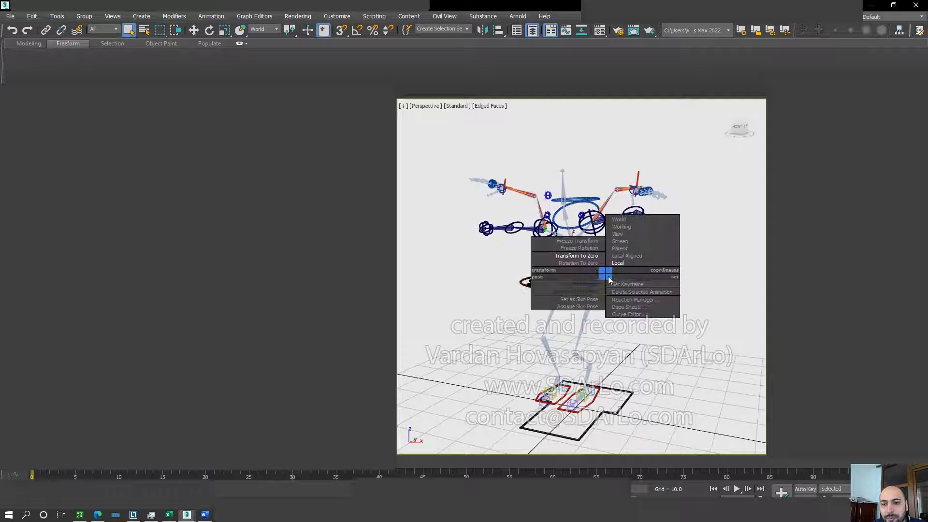
click(589, 256)
Select both foot controls together and reset them to their zero pose
middle_drag(613, 327, 618, 299)
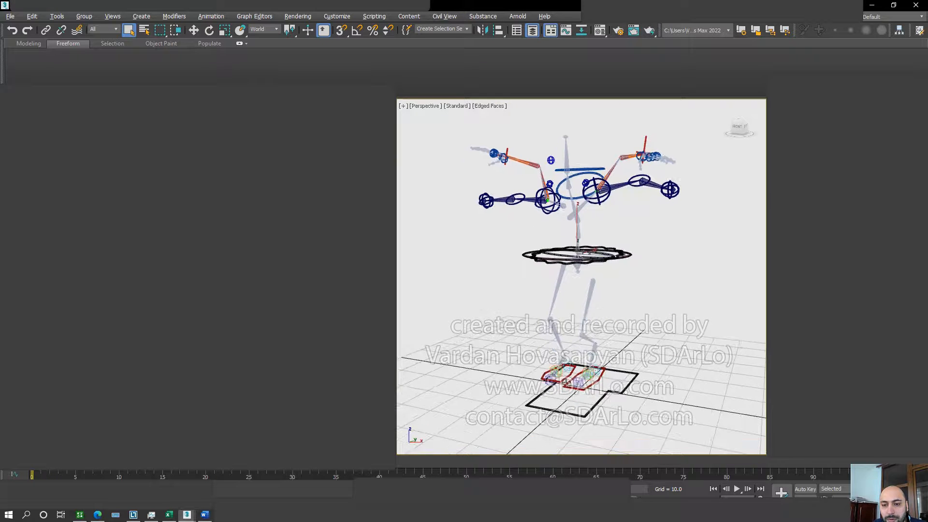
click(564, 380)
ctrl+click(589, 386)
alt+right_click(596, 369)
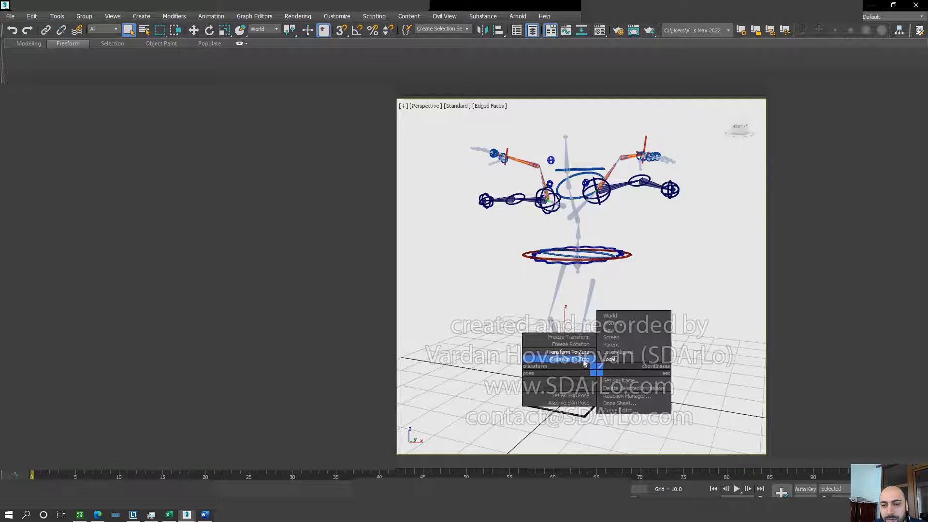
click(585, 362)
Reset both hand IK controls and the two upper-body ring controls to their zero pose
middle_drag(607, 241, 604, 286)
scroll(611, 256, up, 1)
click(501, 181)
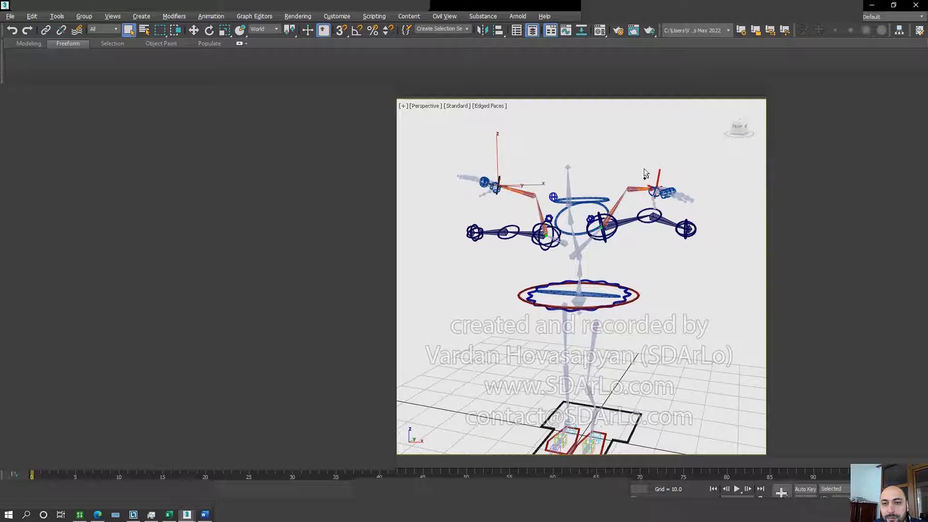
right_click(659, 174)
click(645, 155)
drag(597, 181, 585, 207)
right_click(585, 199)
click(571, 180)
Examine the zeroed rig's upper body, arms and pelvis controls from several angles
alt+middle_drag(571, 180, 606, 261)
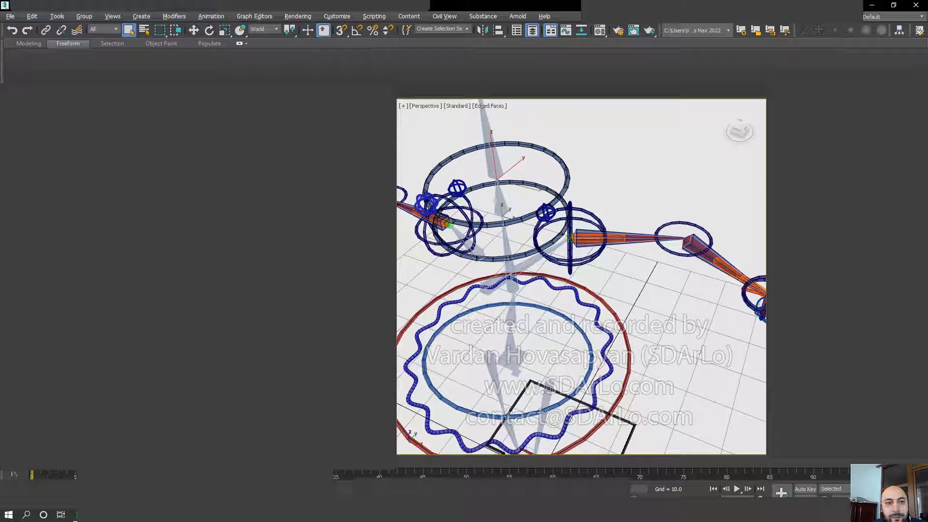
middle_drag(496, 234, 538, 189)
scroll(524, 238, down, 5)
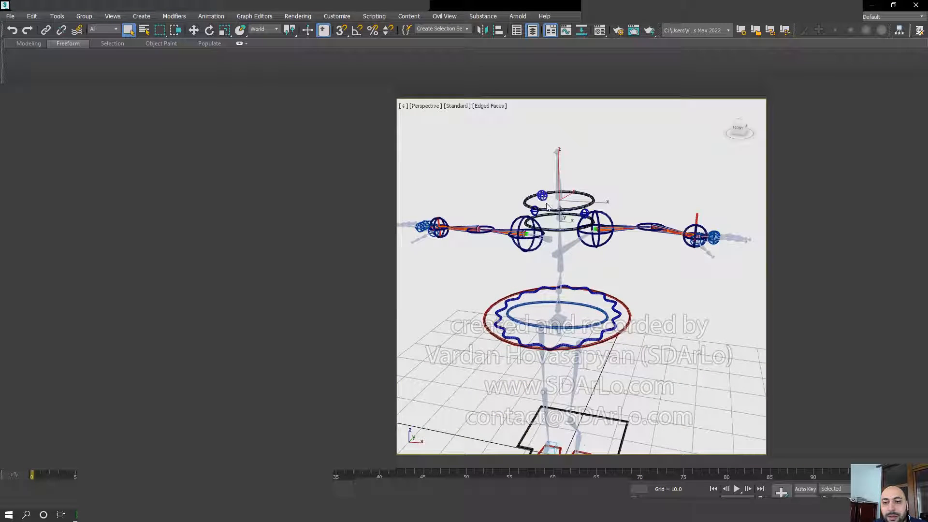
alt+middle_drag(607, 235, 588, 241)
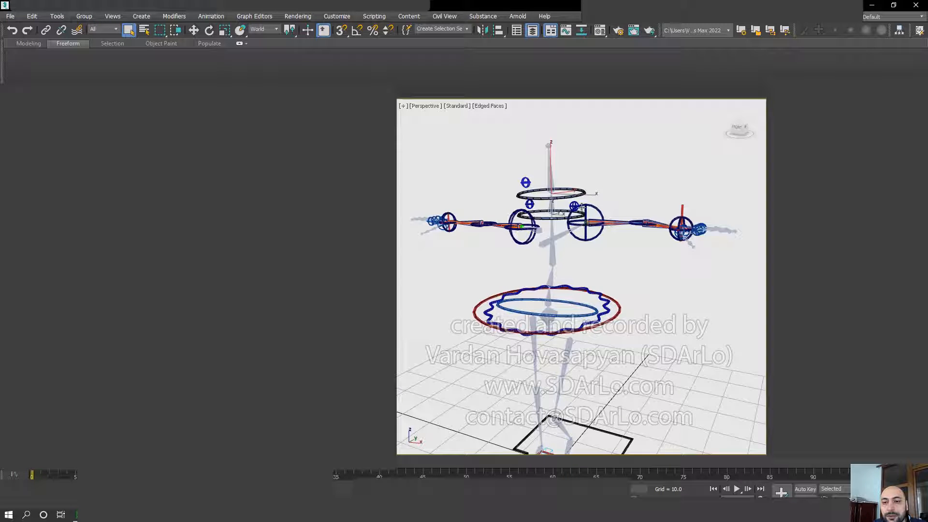
alt+middle_drag(587, 222, 586, 233)
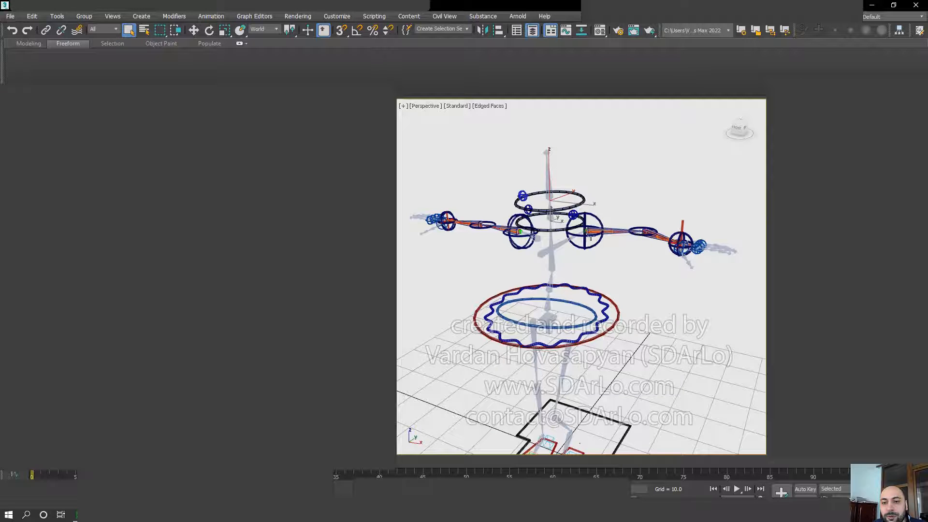
alt+middle_drag(599, 227, 604, 248)
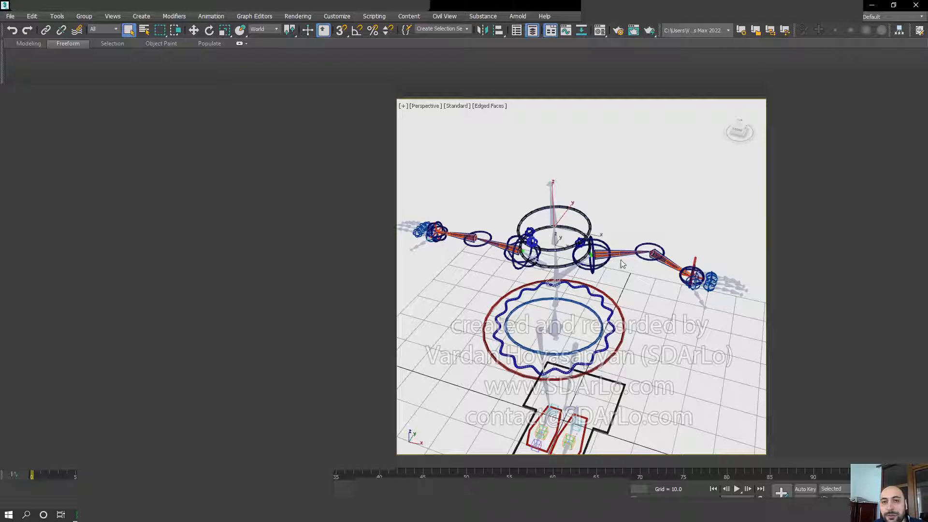
alt+middle_drag(620, 263, 671, 212)
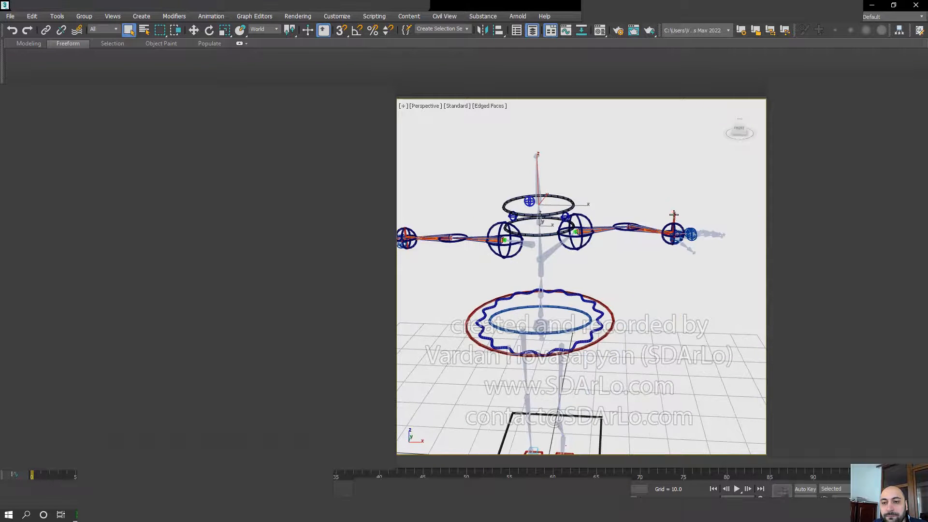
Raise the character's left hand IK control to test the arm, and return it to its zero pose
click(674, 217)
right_click(674, 217)
click(688, 220)
drag(710, 201, 700, 160)
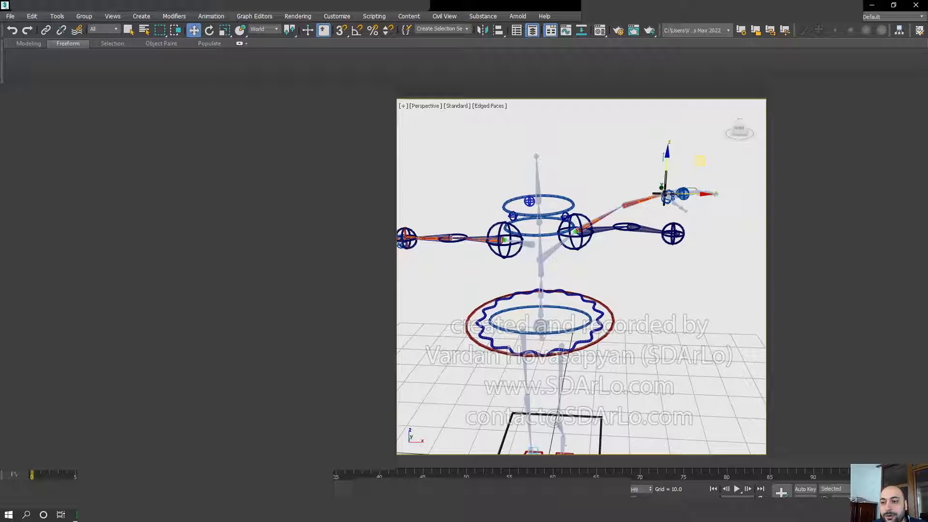
right_click(658, 229)
click(644, 227)
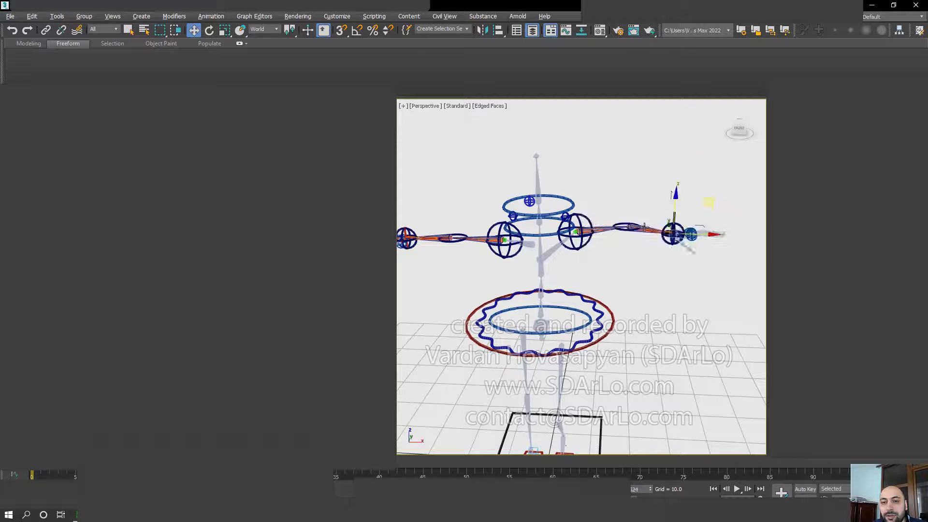
Hide the arm controls and examine the exposed bones of both arms
alt+middle_drag(636, 232, 659, 238)
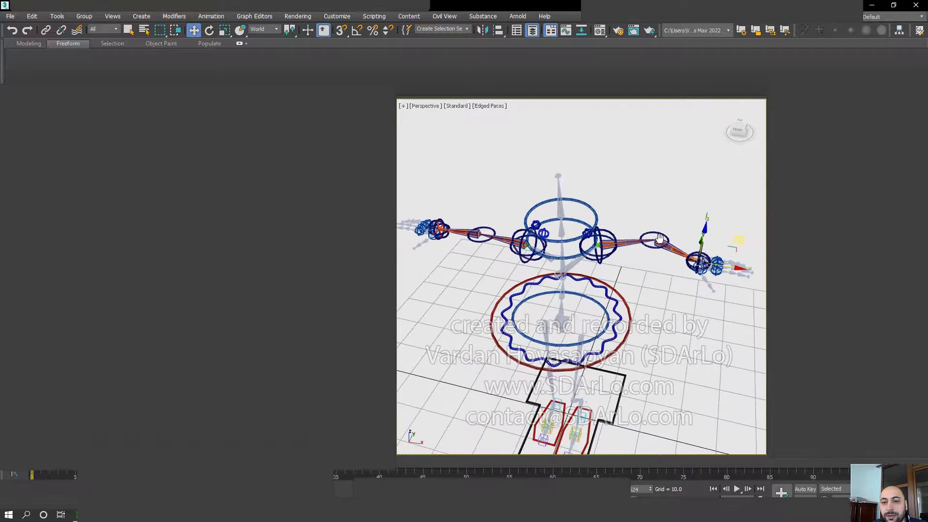
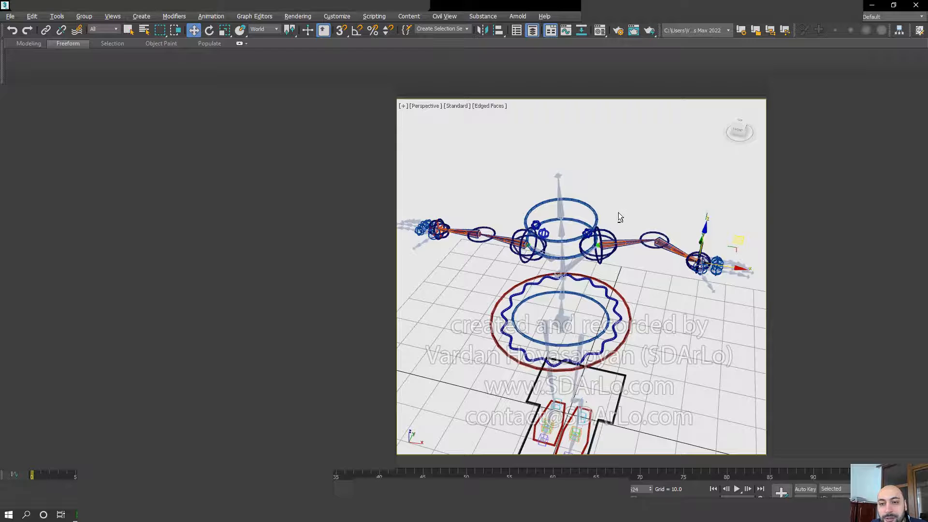
scroll(619, 210, up, 2)
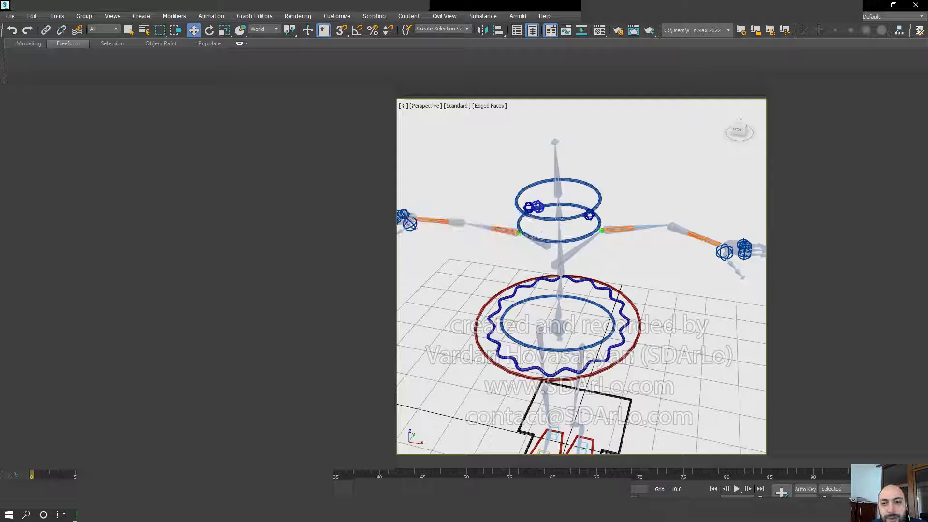
alt+middle_drag(664, 235, 632, 251)
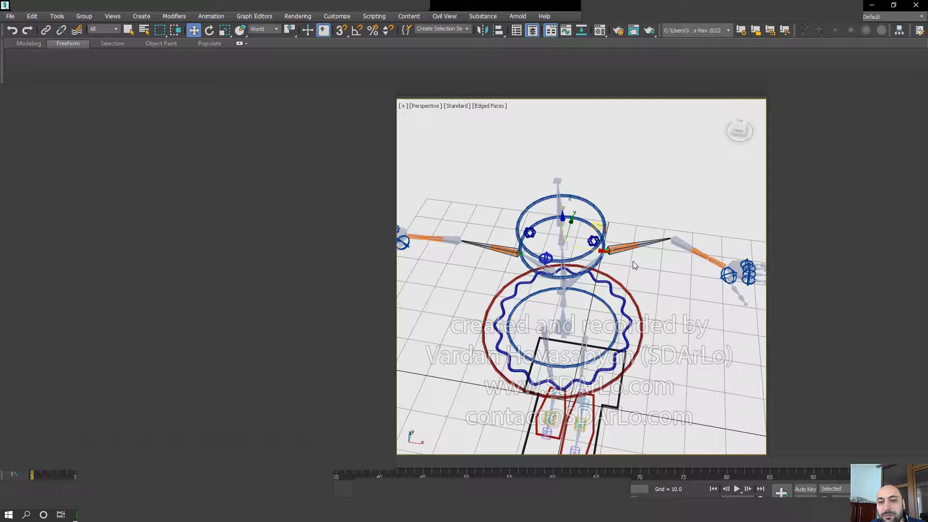
Clone the two selected upper-arm bones and pull the clones away from the originals
alt+middle_drag(633, 261, 616, 251)
right_click(616, 252)
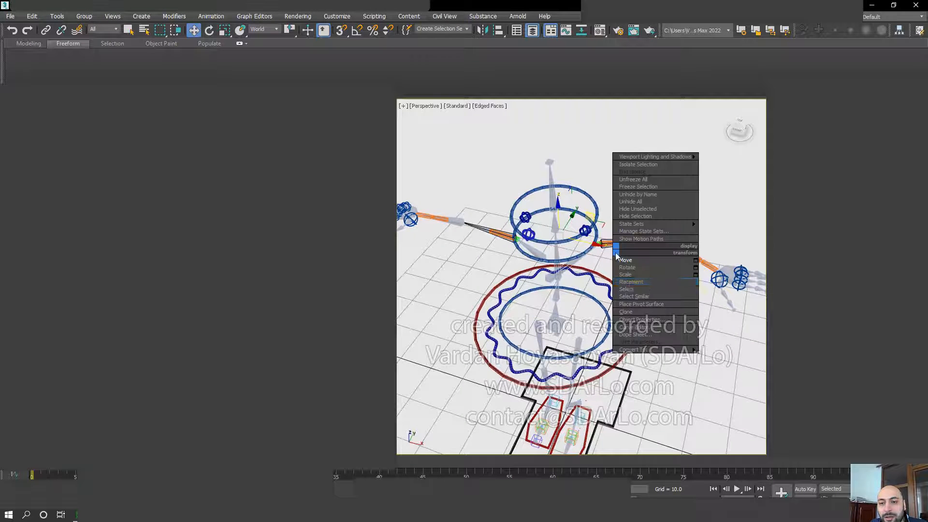
click(628, 312)
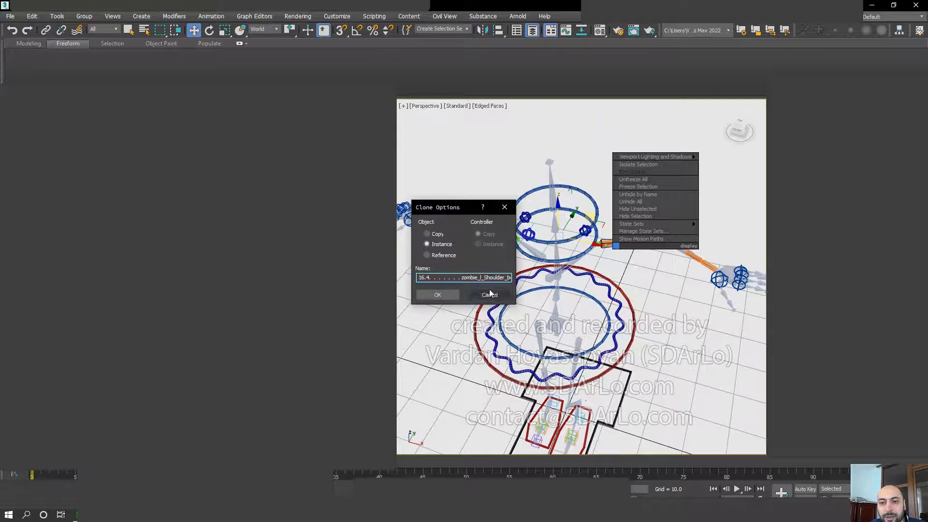
click(436, 293)
alt+middle_drag(579, 242, 584, 281)
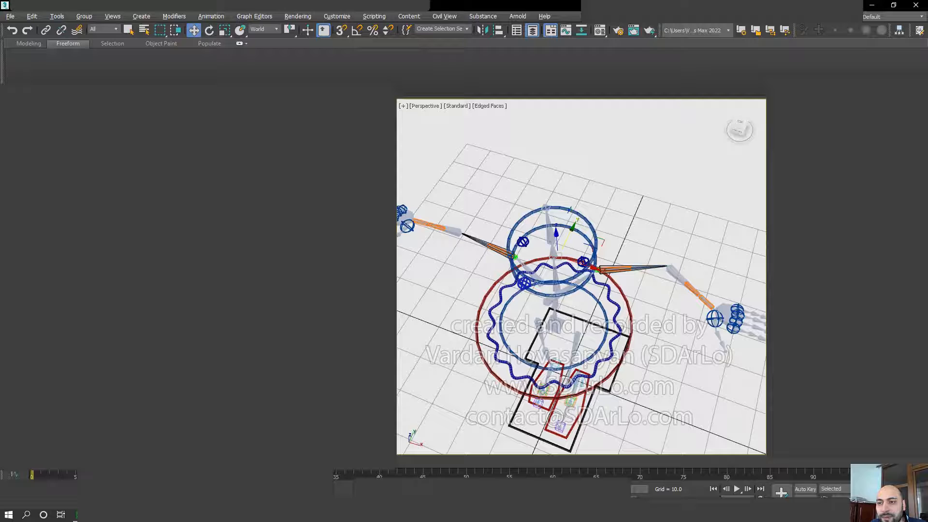
drag(572, 229, 567, 242)
alt+middle_drag(608, 275, 609, 255)
alt+right_click(569, 234)
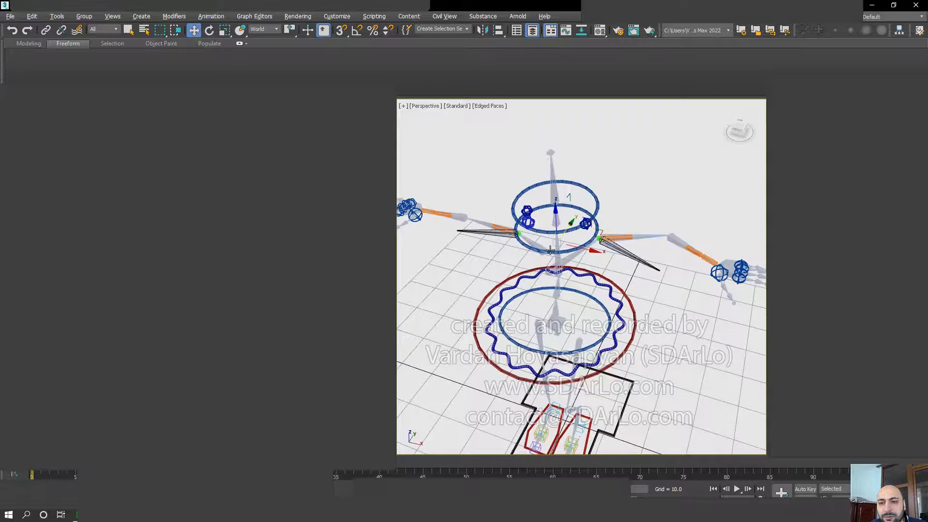
Convert the two upper-arm clones to Editable Poly and move them together along Y, well behind the rig
right_click(550, 247)
mouse_move(628, 348)
click(664, 356)
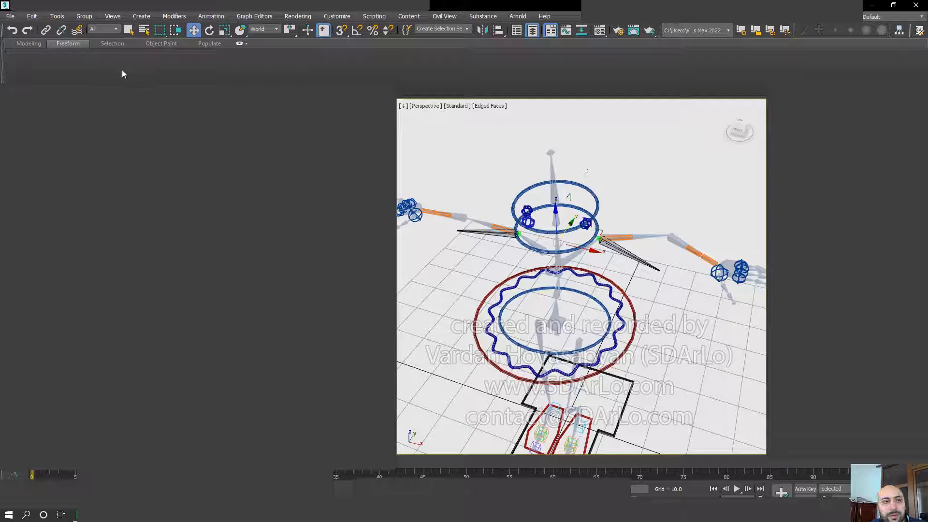
drag(572, 228, 605, 181)
alt+middle_drag(600, 191, 591, 277)
Reorient the two detached upper-arm clones one after the other
click(547, 233)
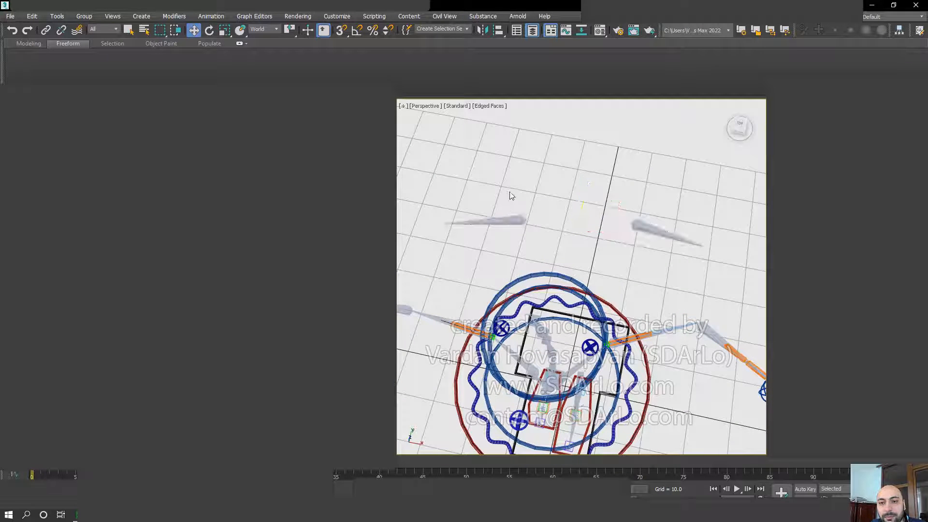
click(539, 218)
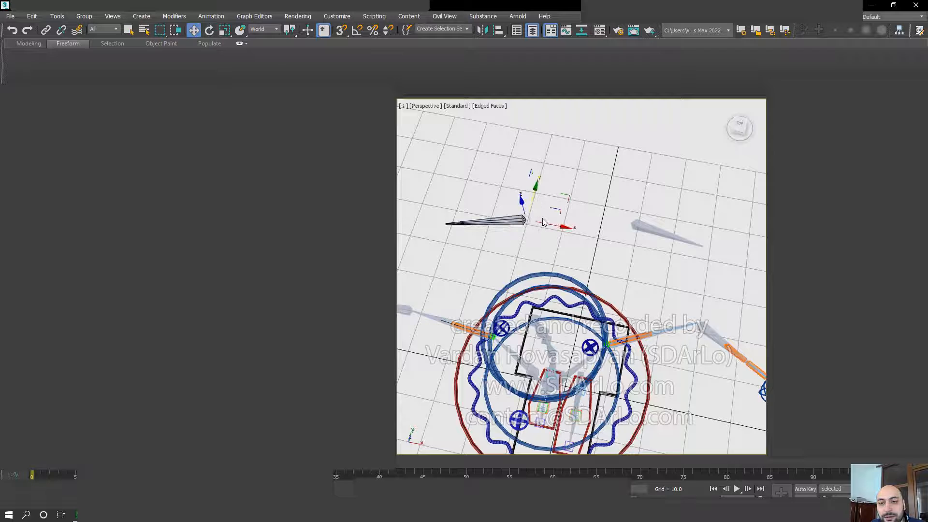
right_click(543, 222)
click(573, 233)
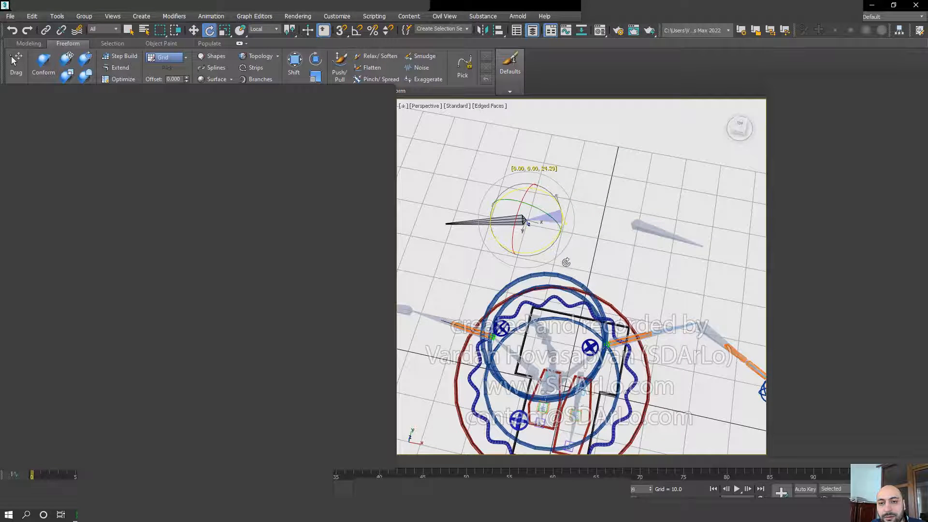
drag(566, 263, 577, 231)
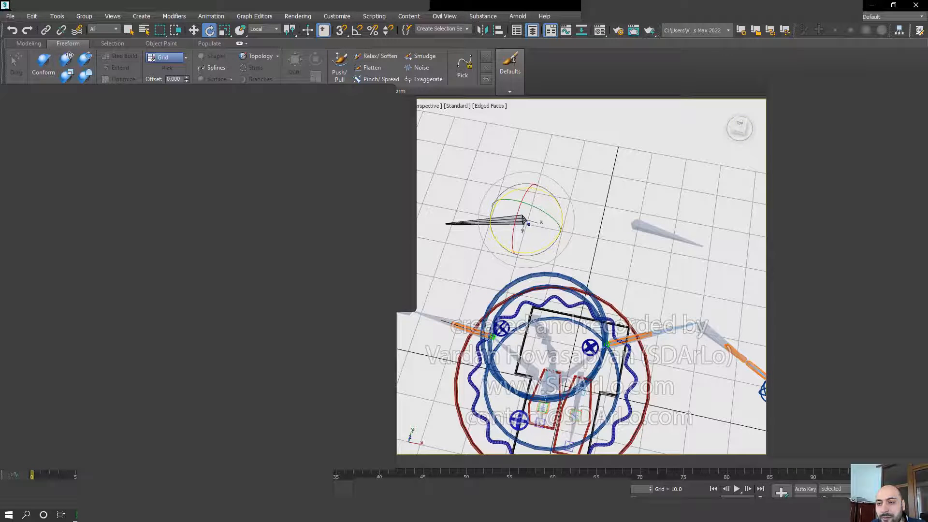
key(ctrl+z)
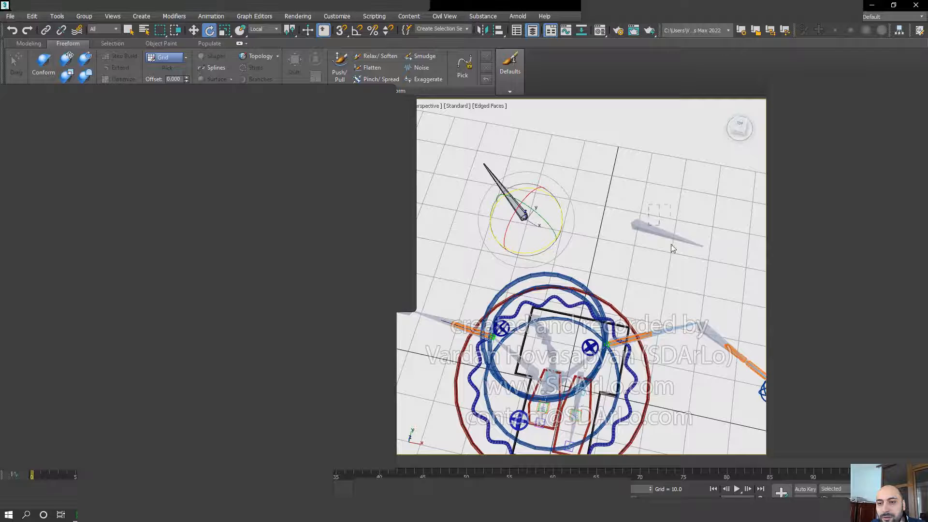
click(669, 235)
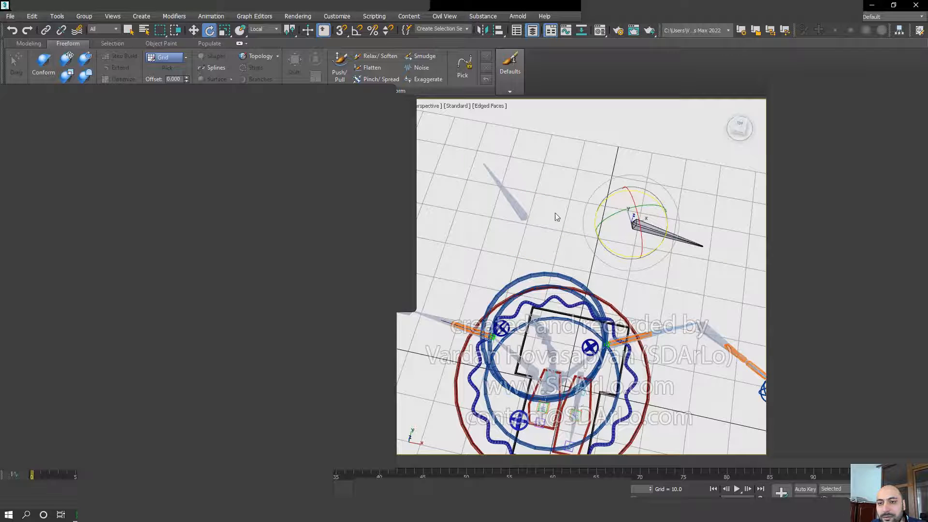
key(ctrl+z)
Align the second upper-arm clone to the base of the first clone
click(498, 30)
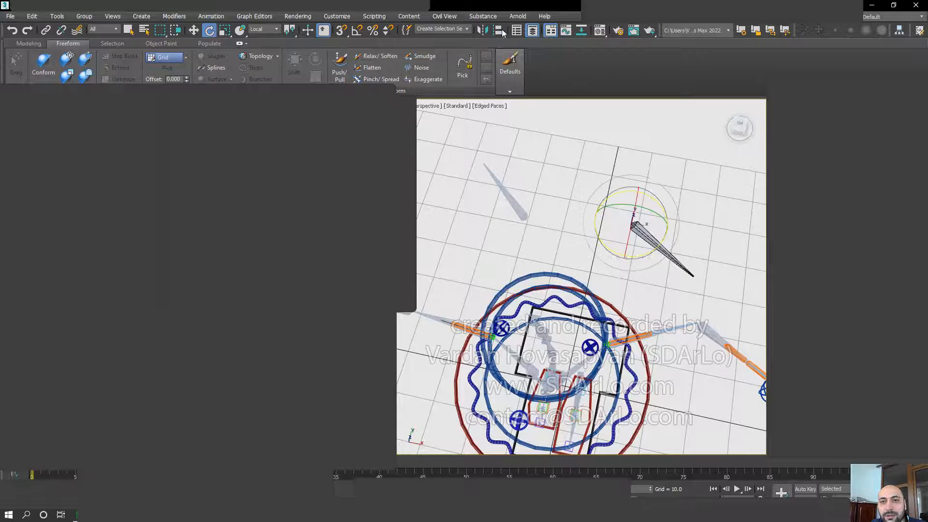
click(522, 214)
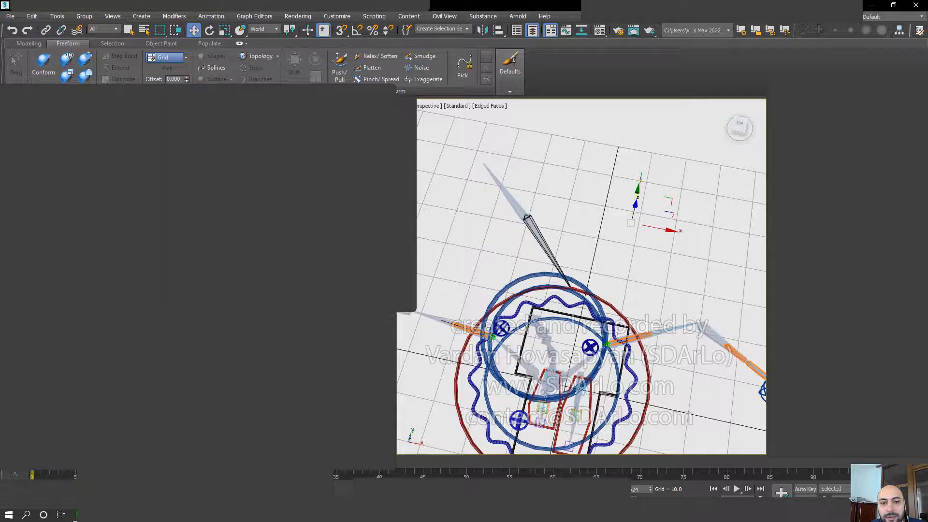
scroll(520, 258, up, 5)
alt+middle_drag(534, 262, 599, 198)
click(499, 31)
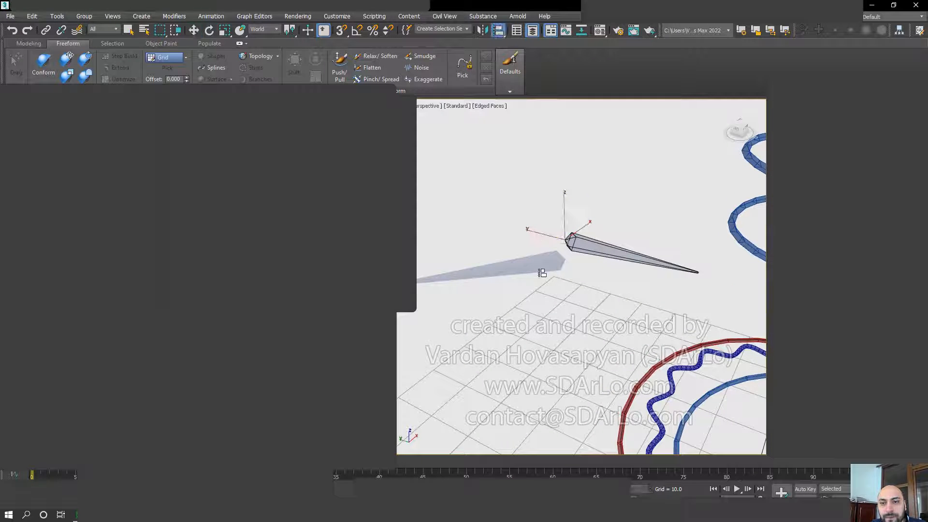
key(w)
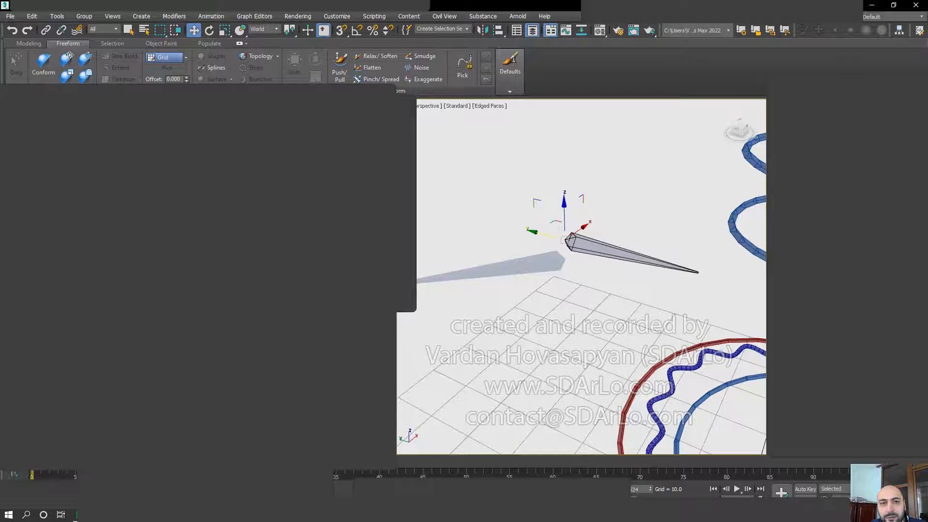
alt+middle_drag(566, 236, 552, 273)
Rotate the aligned upper-arm clone around its local axes until it overlaps the other clone along its length
right_click(551, 275)
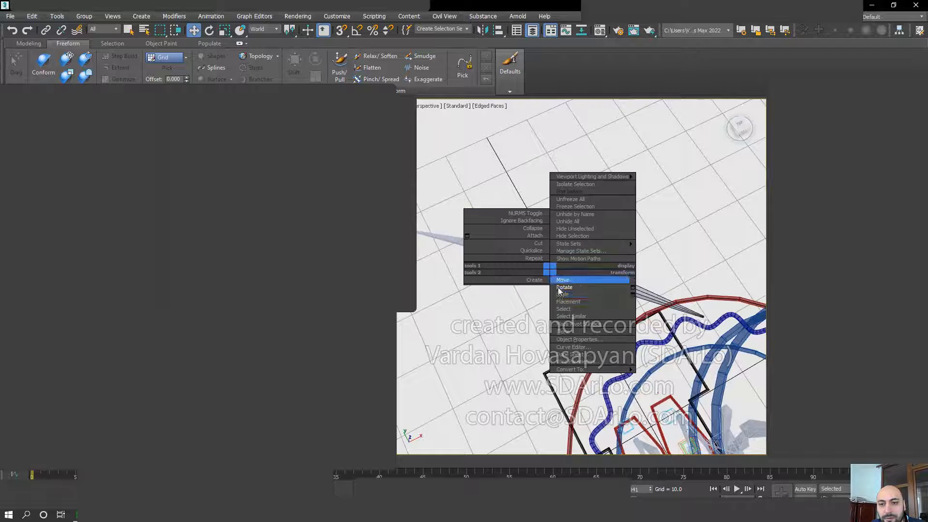
click(561, 287)
mouse_move(592, 301)
mouse_down()
mouse_move(704, 292)
mouse_move(752, 268)
mouse_move(720, 290)
mouse_up()
alt+middle_drag(545, 266, 566, 254)
drag(581, 229, 592, 230)
alt+middle_drag(576, 242, 604, 191)
drag(622, 187, 626, 202)
alt+middle_drag(626, 201, 601, 321)
drag(625, 362, 627, 364)
alt+middle_drag(614, 324, 662, 265)
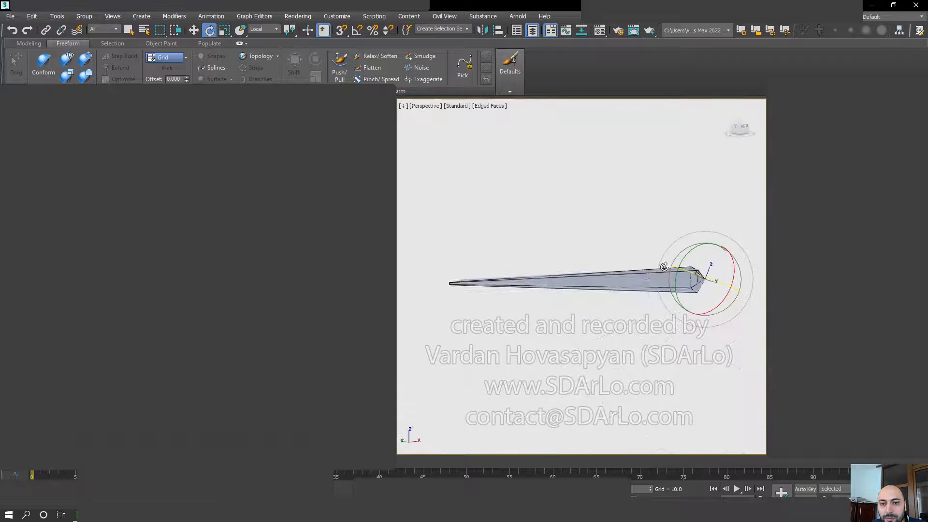
drag(730, 240, 735, 238)
Examine the tips of the two overlaid upper-arm clones up close to compare the bones' lengths
scroll(617, 250, up, 6)
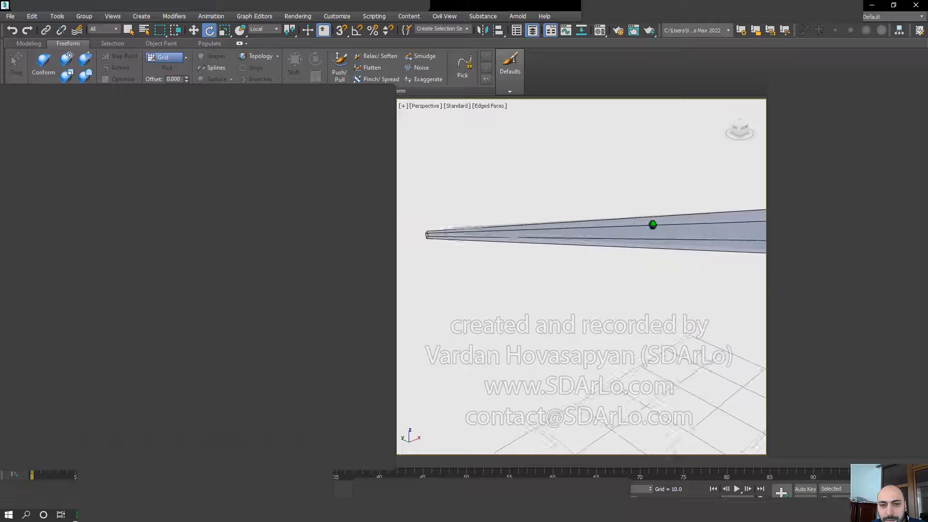
alt+middle_drag(456, 270, 535, 272)
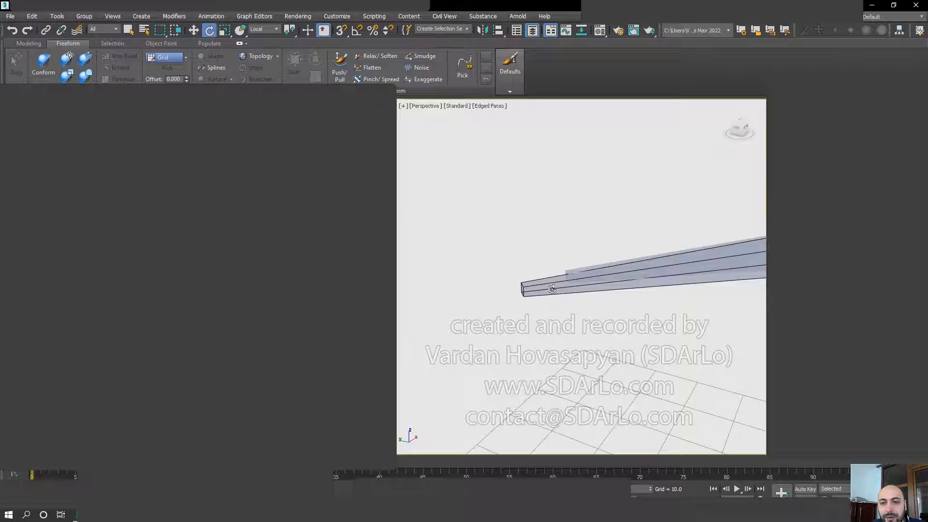
alt+middle_drag(536, 288, 550, 273)
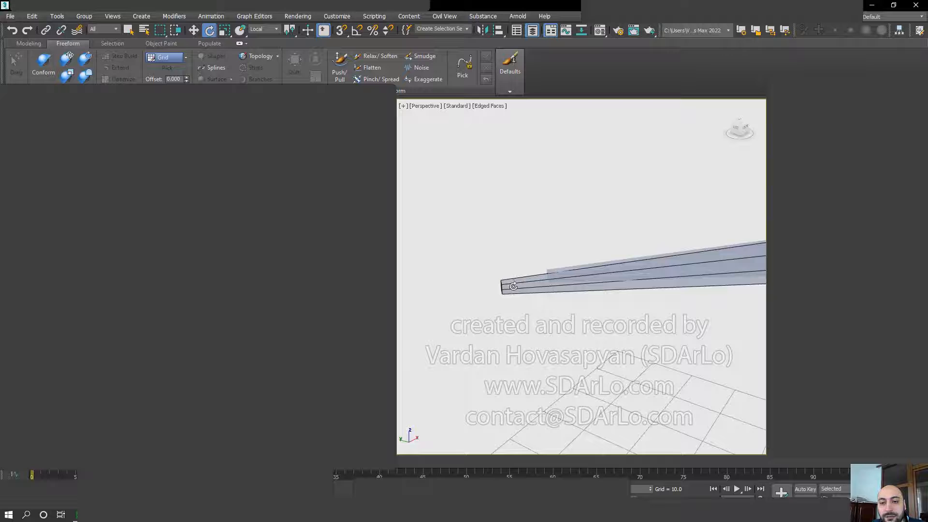
alt+middle_drag(536, 284, 529, 305)
scroll(582, 244, down, 3)
scroll(596, 252, down, 3)
middle_drag(529, 304, 476, 271)
Try cloning the rig's two forearm bones as copies
click(476, 270)
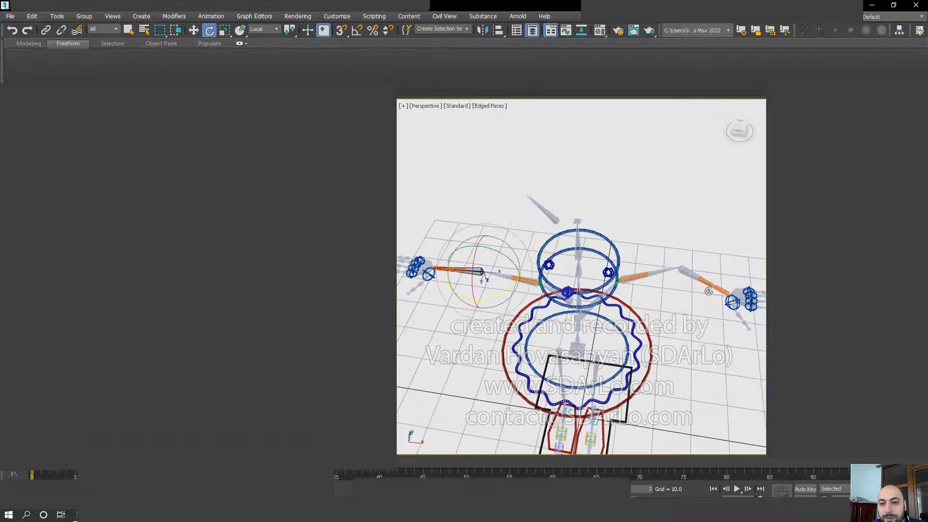
right_click(674, 289)
click(694, 343)
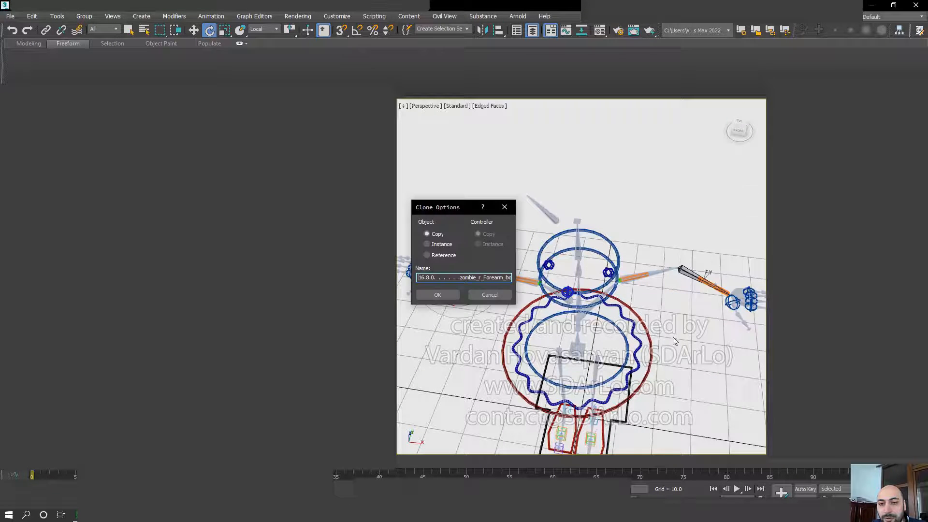
click(457, 295)
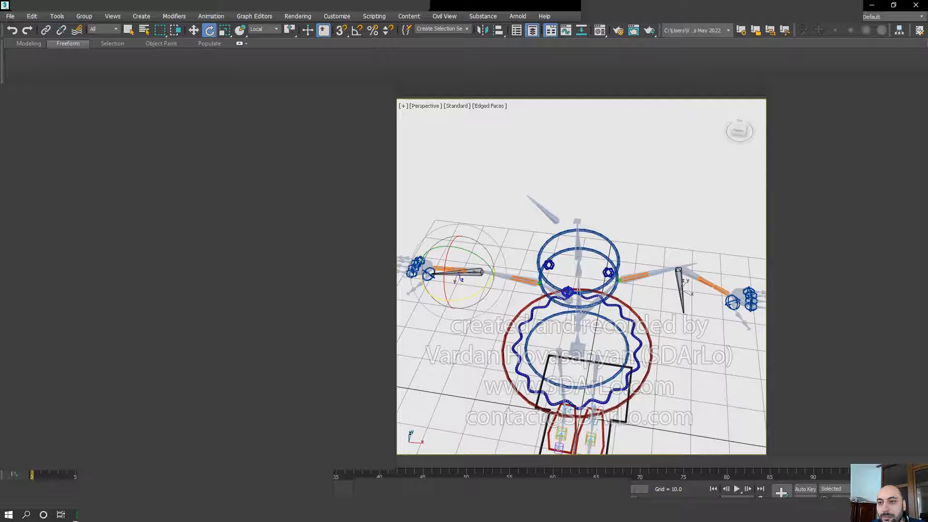
middle_click(684, 222)
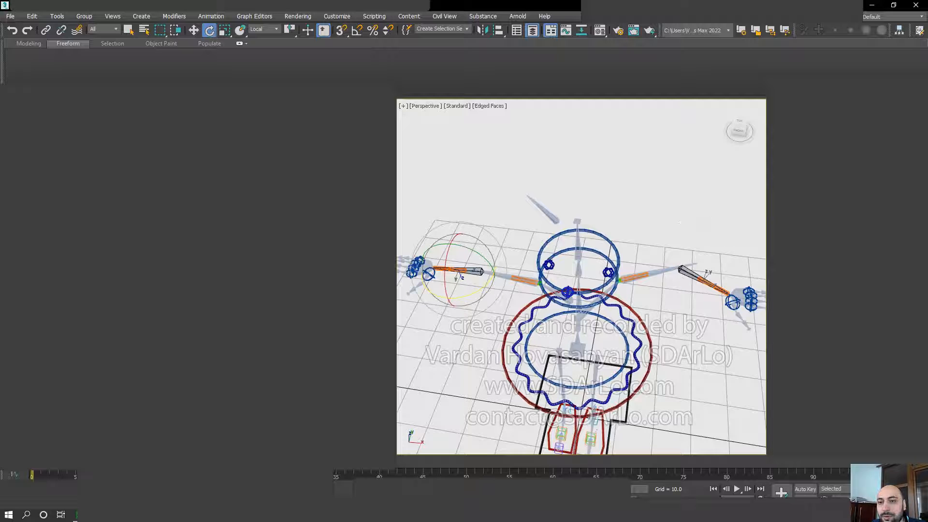
Unlink the two forearm bones from their parents, and undo a test move of both bones
click(61, 32)
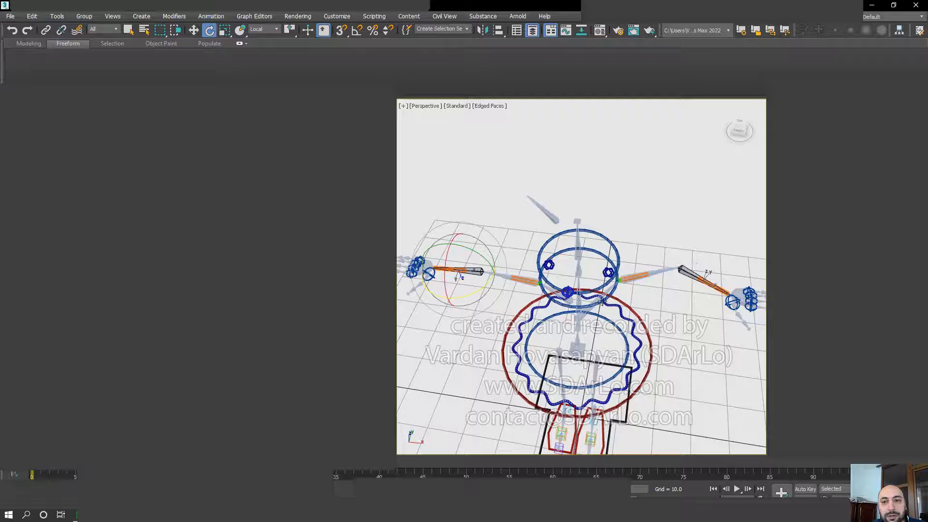
right_click(599, 300)
click(608, 312)
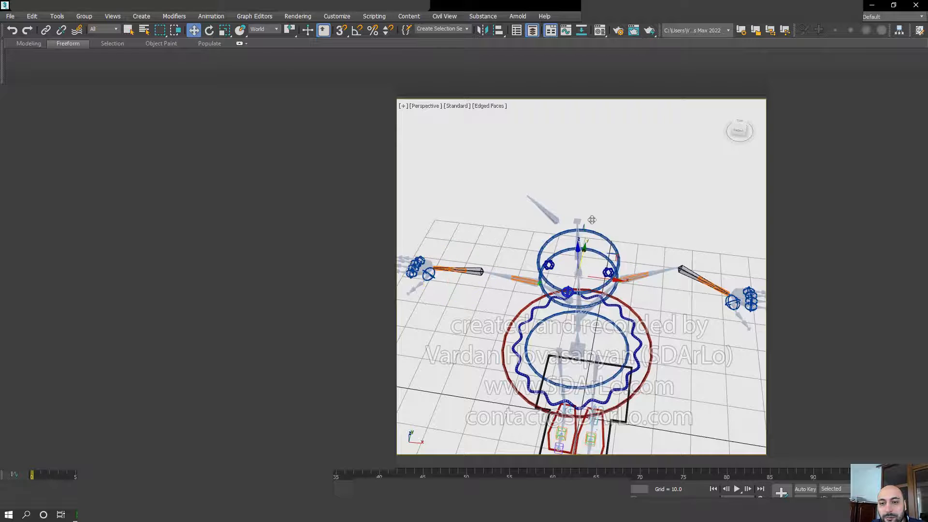
drag(592, 220, 595, 208)
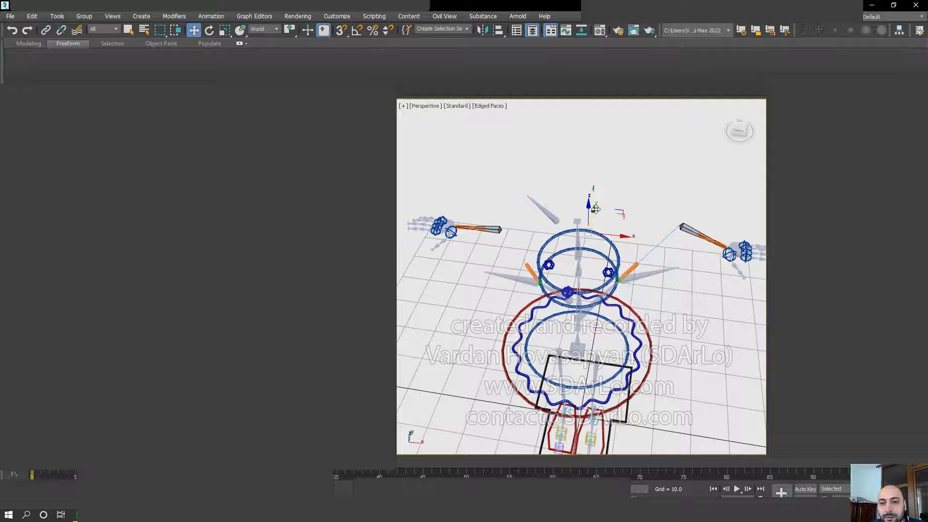
key(ctrl+z)
alt+middle_drag(610, 222, 600, 263)
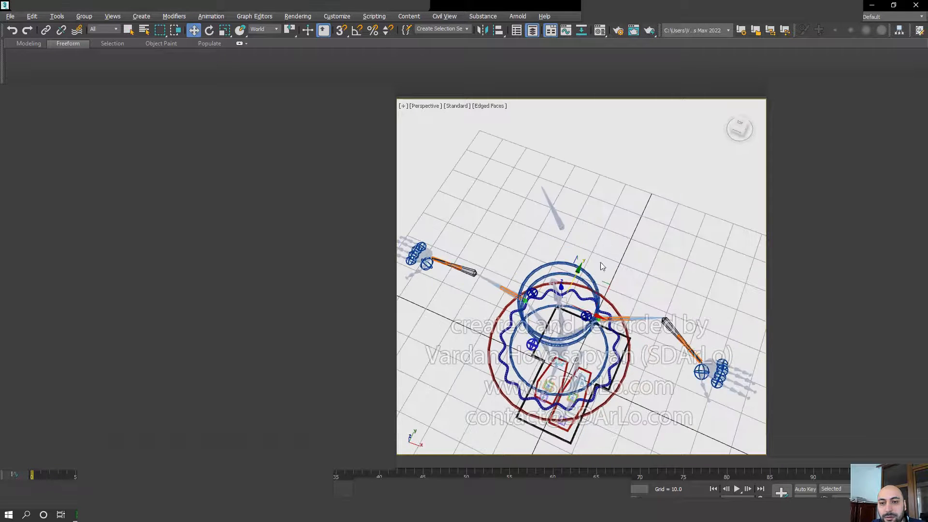
right_click(13, 32)
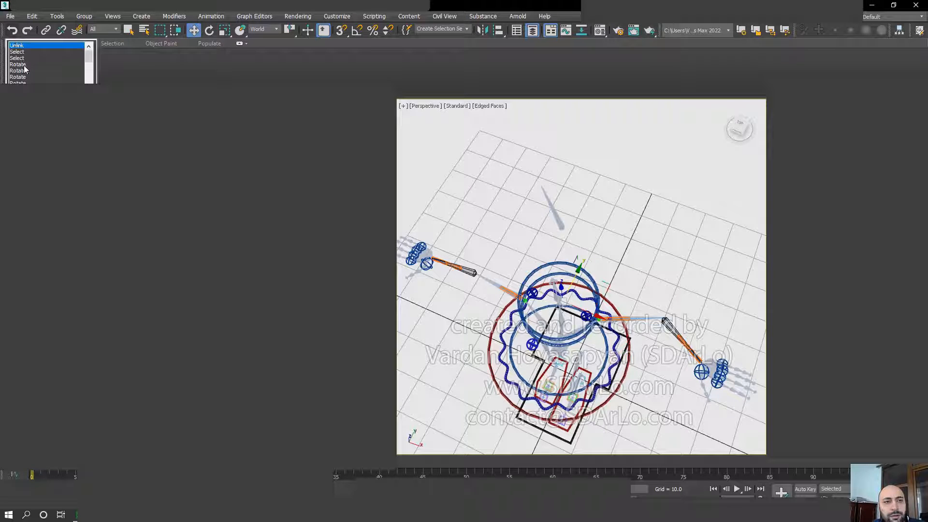
key(Escape)
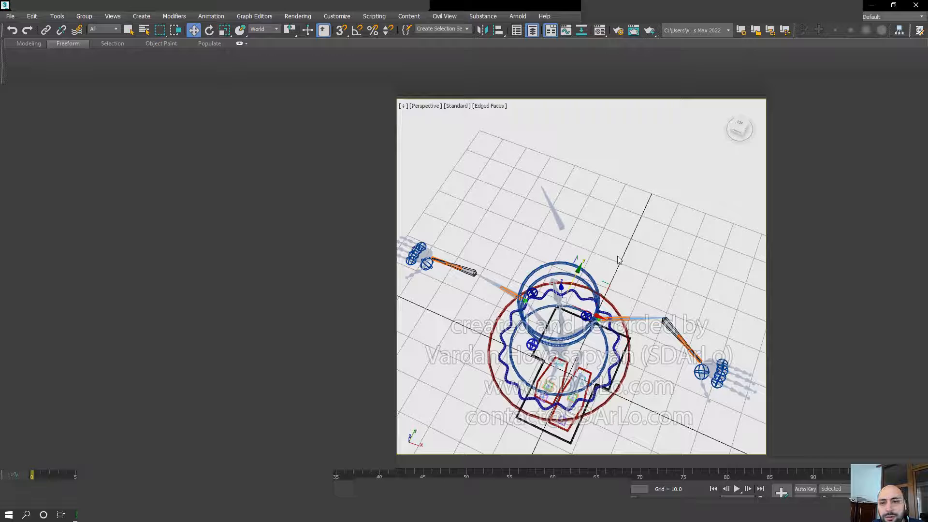
Clone the two unlinked forearm bones as copies and move the clones along Y behind the rig
right_click(644, 281)
click(657, 337)
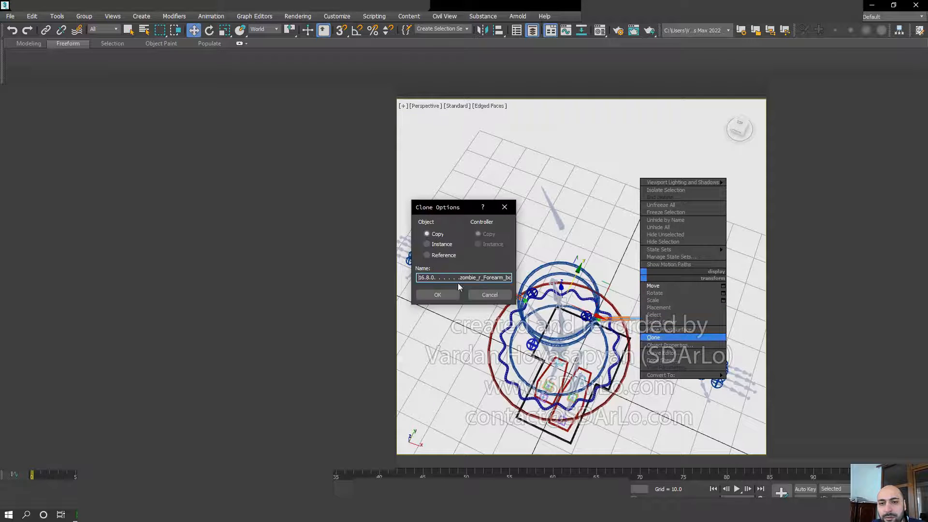
click(437, 295)
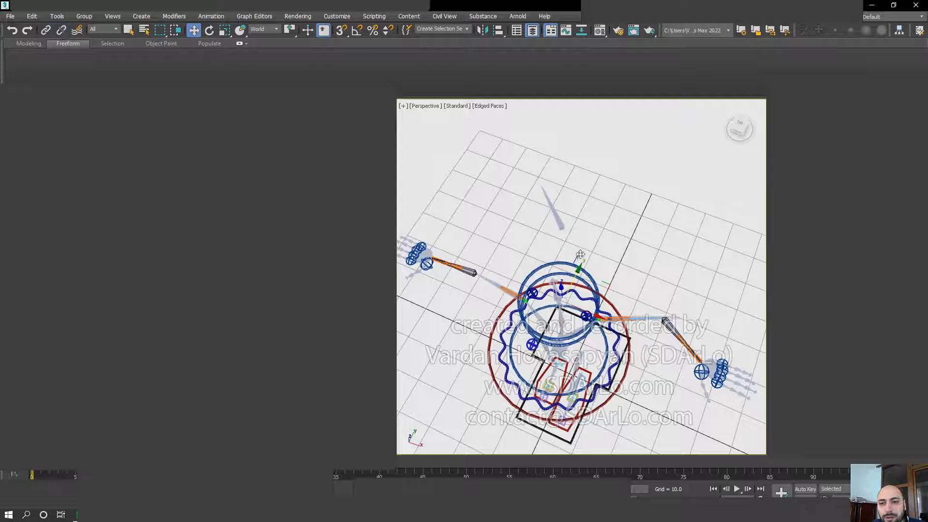
drag(579, 267, 601, 217)
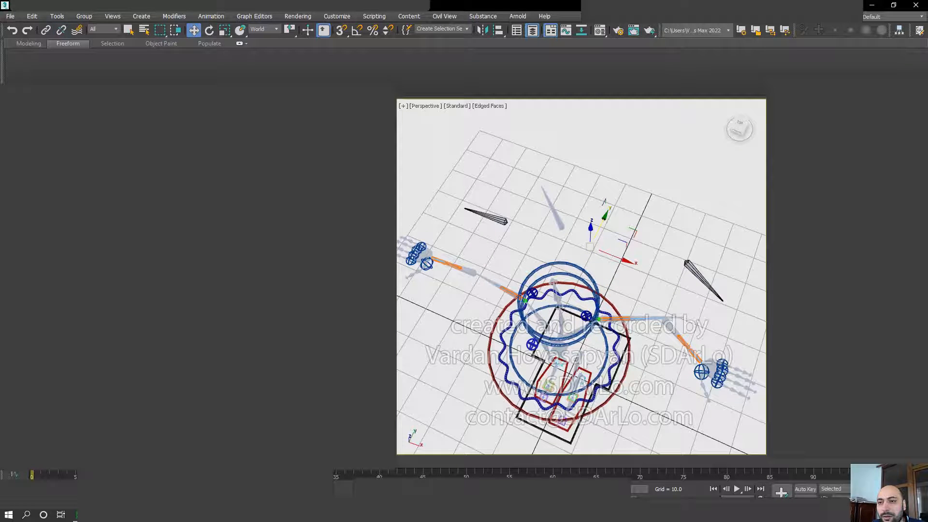
Align one detached forearm clone to the other with the Align tool, matching their positions
click(481, 228)
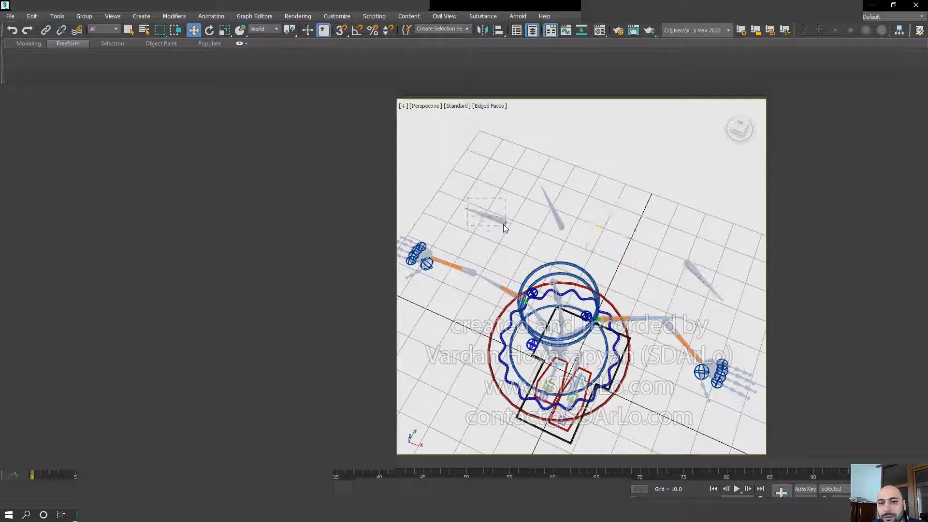
click(503, 222)
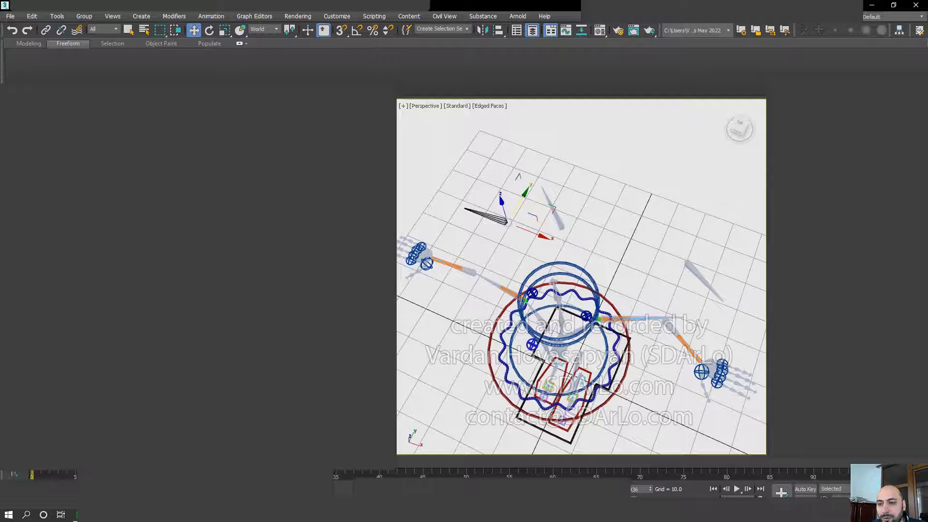
click(705, 286)
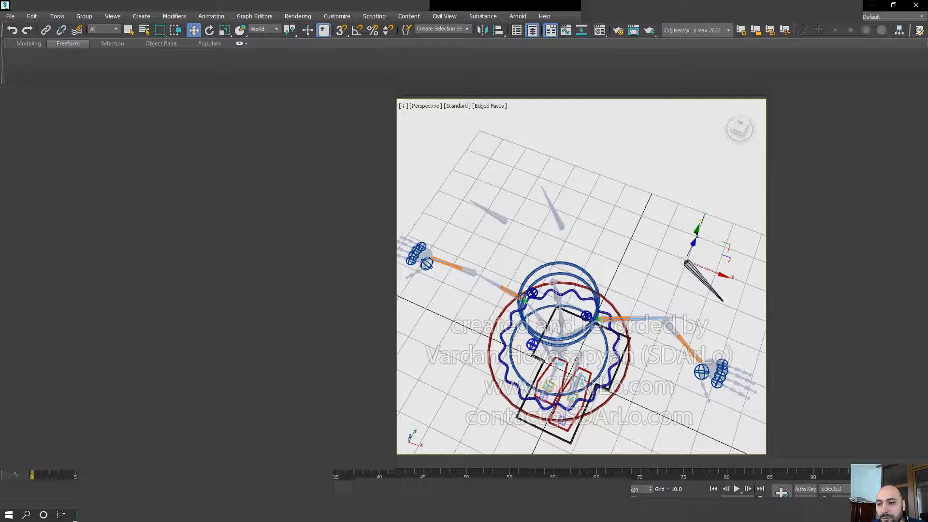
key(ctrl+z)
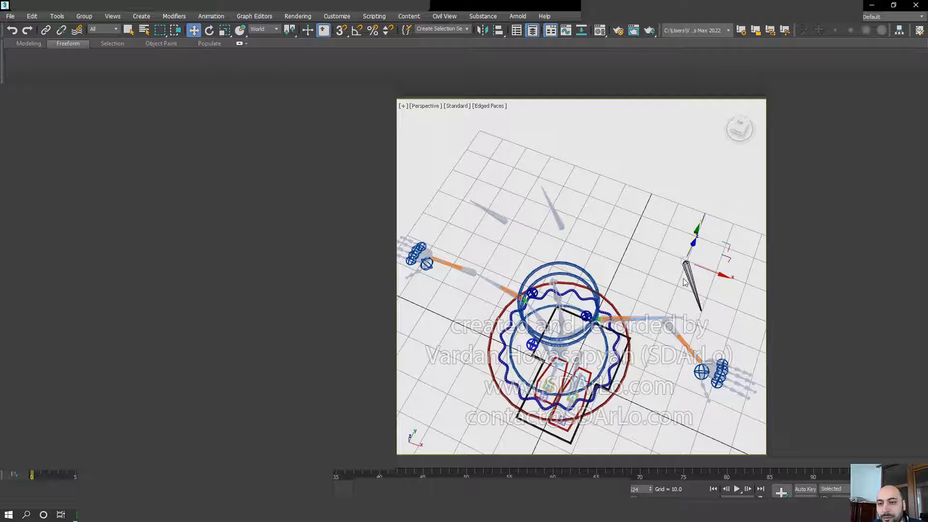
click(498, 30)
click(498, 218)
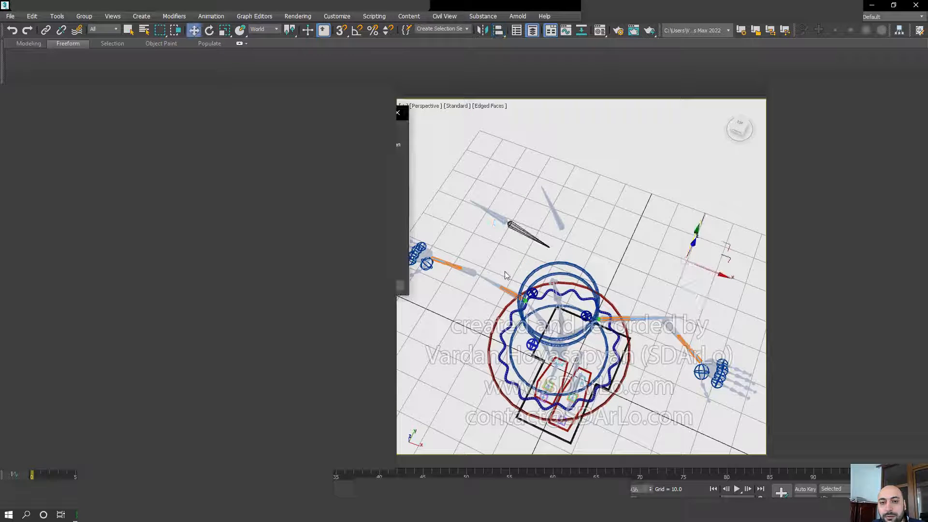
key(Return)
Rotate the aligned forearm clone around its own pivot in Local coordinates with angle snap so it overlays the other forearm clone
key(z)
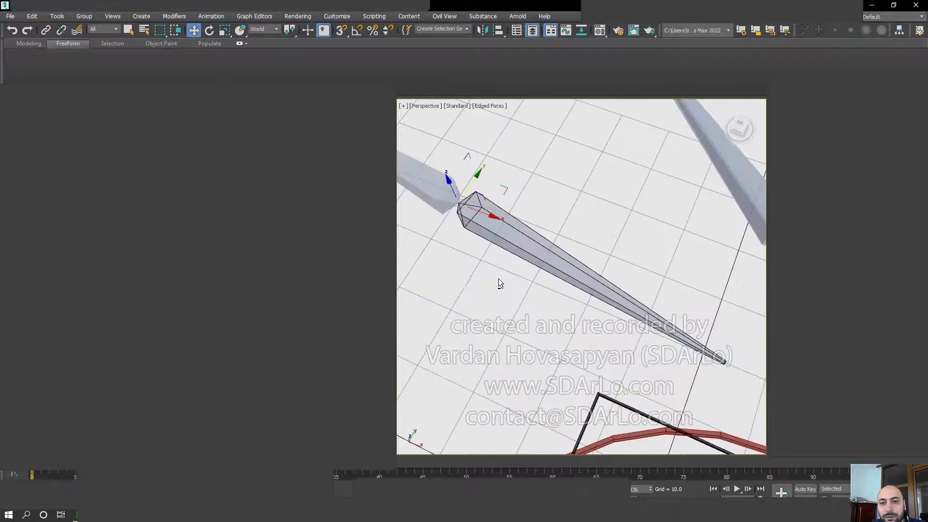
alt+middle_drag(498, 278, 534, 241)
middle_drag(534, 241, 631, 252)
right_click(572, 263)
click(599, 296)
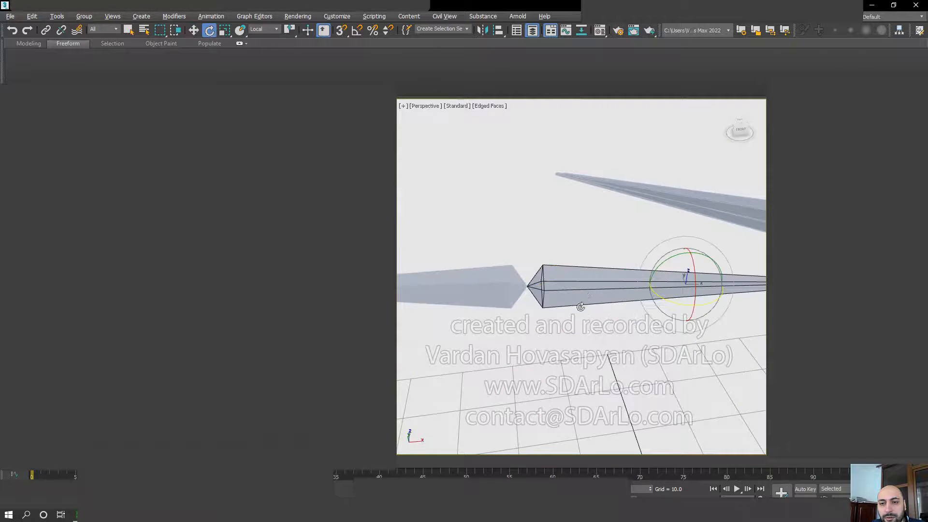
alt+middle_drag(599, 296, 648, 317)
scroll(515, 192, down, 4)
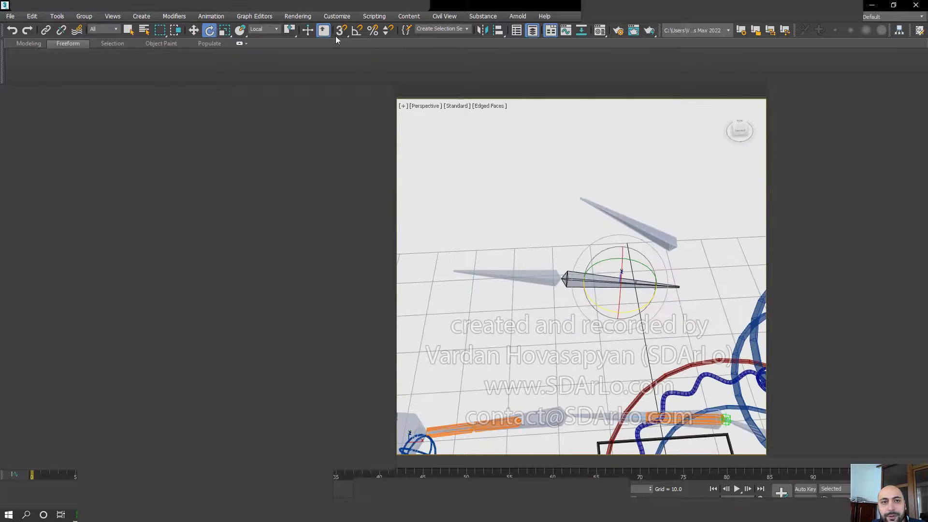
drag(289, 30, 288, 61)
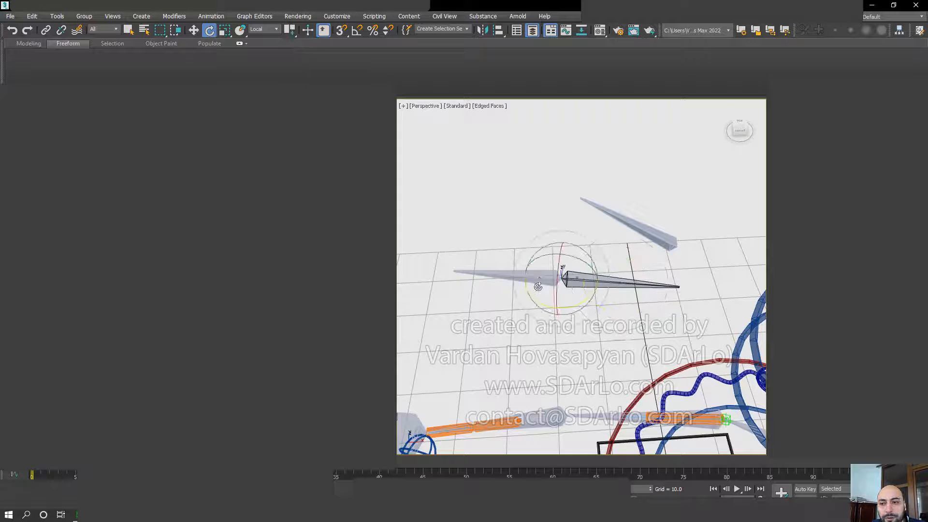
key(a)
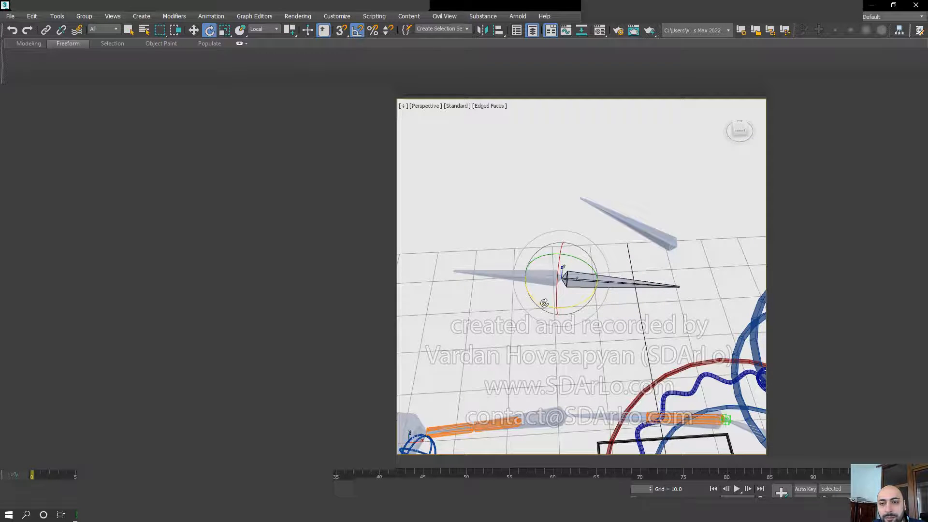
drag(544, 303, 635, 306)
Examine the tips of the two overlaid forearm clones up close to compare the bones' lengths
scroll(507, 284, up, 4)
middle_drag(507, 284, 760, 288)
scroll(643, 323, up, 3)
scroll(546, 300, up, 2)
middle_drag(546, 300, 623, 289)
scroll(542, 281, up, 1)
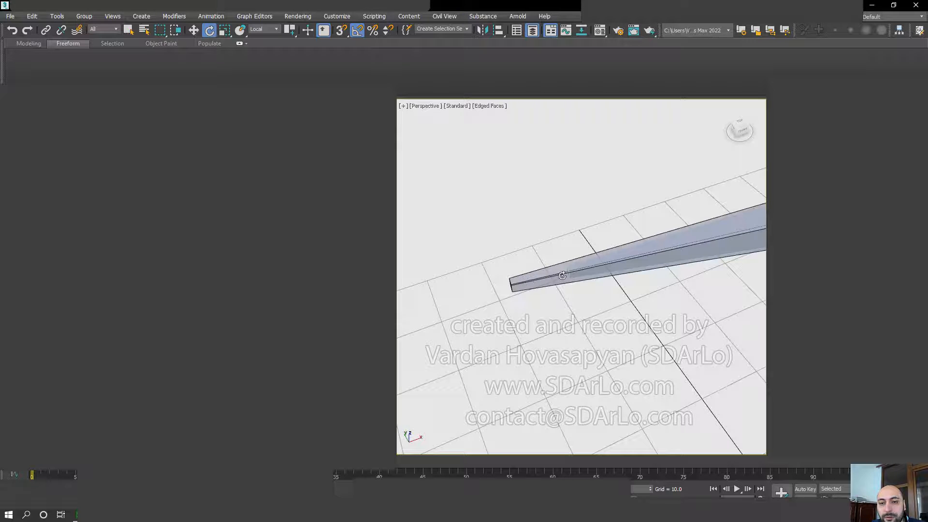
scroll(531, 277, down, 7)
alt+middle_drag(654, 236, 597, 286)
scroll(644, 219, up, 2)
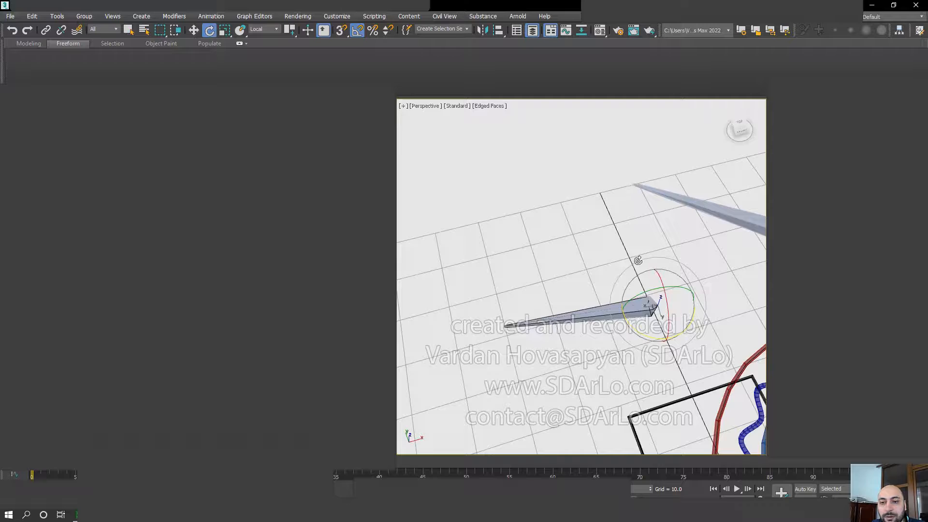
mouse_move(638, 261)
alt+middle_down()
mouse_move(594, 259)
mouse_move(628, 290)
mouse_move(613, 273)
mouse_move(605, 284)
mouse_move(613, 230)
mouse_move(618, 271)
mouse_move(658, 272)
mouse_move(645, 260)
alt+middle_up()
Place an upper-arm clone at the shoulder over the rig's opposite upper-arm bone and compare it with the bone
click(619, 294)
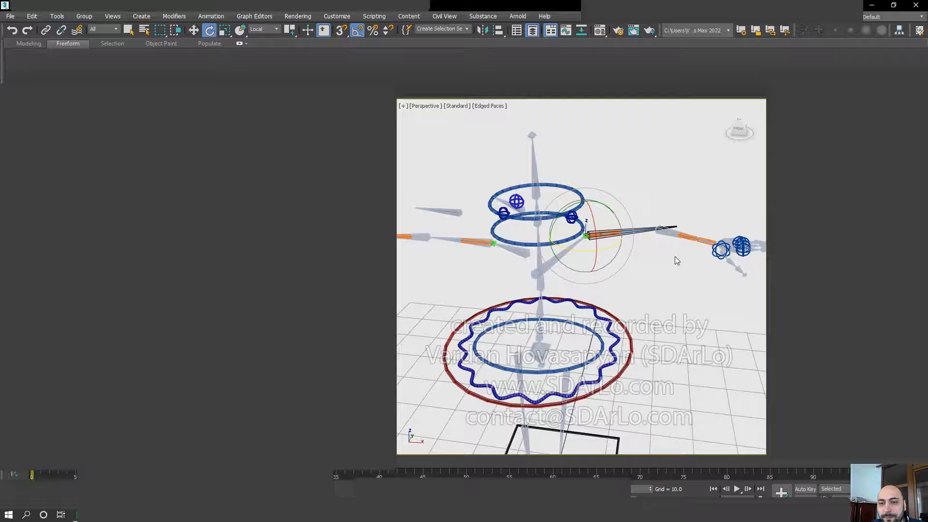
alt+middle_drag(673, 259, 659, 271)
alt+middle_drag(677, 231, 646, 286)
scroll(722, 313, down, 5)
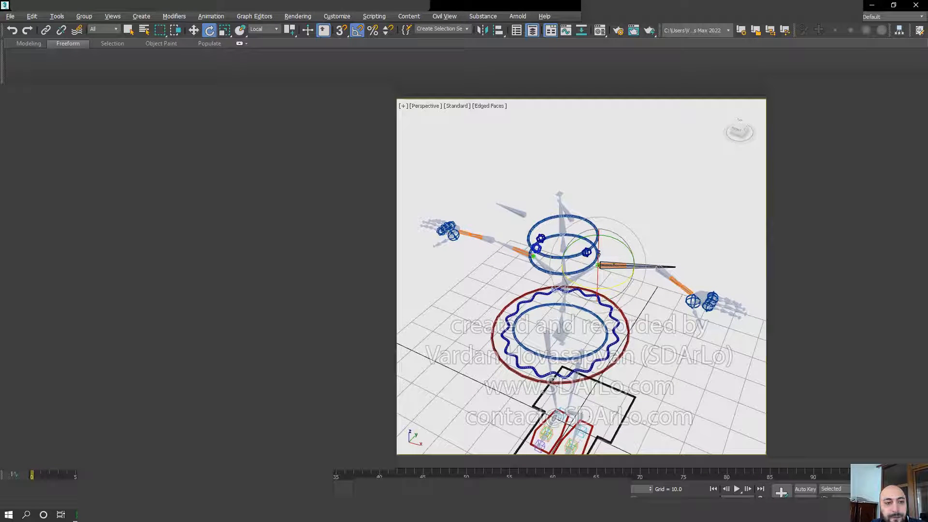
Undo the earlier changes until the control shapes on both arms are restored
key(ctrl+z)
key(ctrl+z)
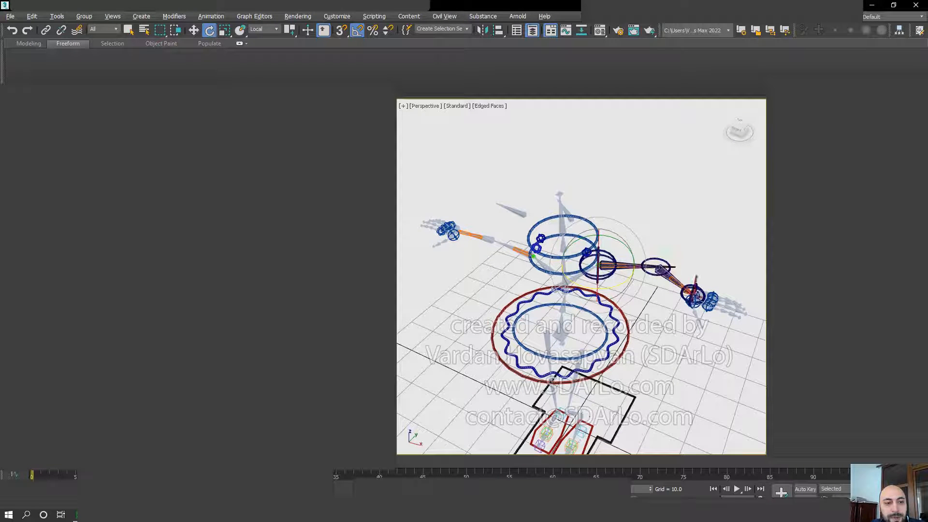
key(ctrl+z)
key(ctrl+z)
Examine the elbow area up close, comparing the upper-arm clone's tip with the rig's elbow joint
alt+middle_drag(548, 260, 586, 285)
scroll(530, 292, up, 5)
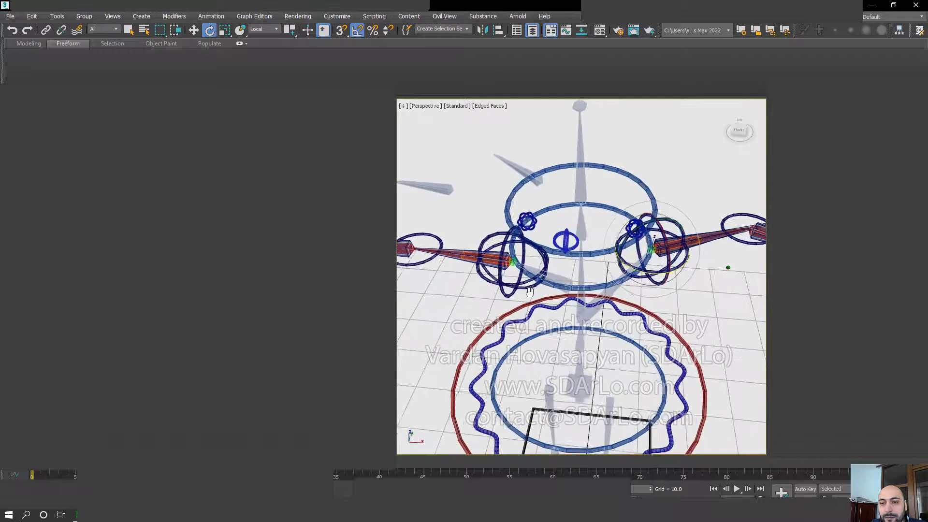
middle_drag(530, 291, 386, 293)
alt+middle_drag(551, 263, 571, 310)
scroll(570, 312, up, 5)
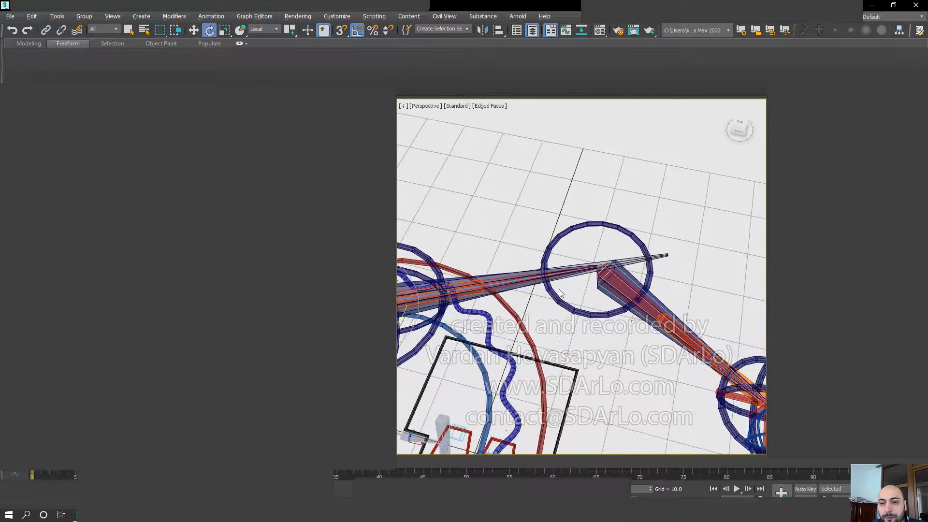
alt+middle_drag(614, 283, 667, 323)
scroll(635, 305, down, 4)
alt+middle_drag(614, 294, 615, 304)
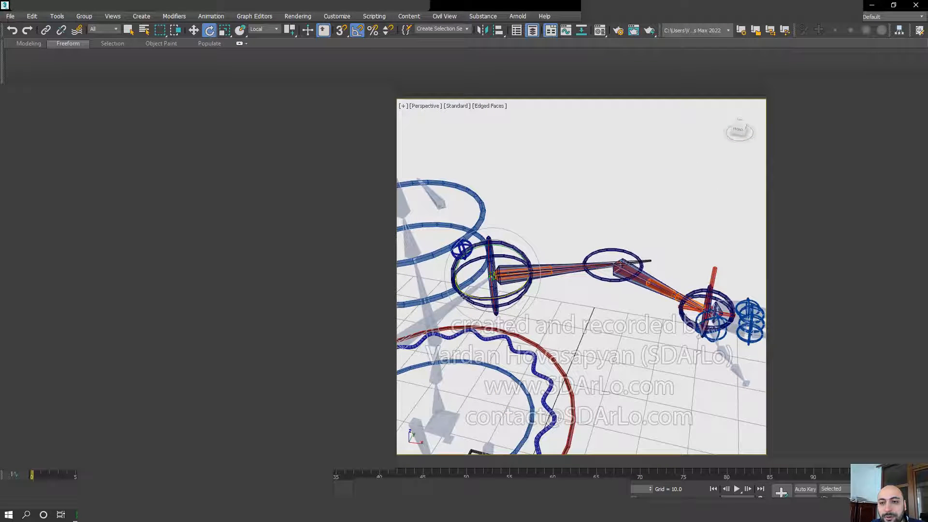
alt+middle_drag(599, 302, 598, 314)
scroll(598, 302, down, 1)
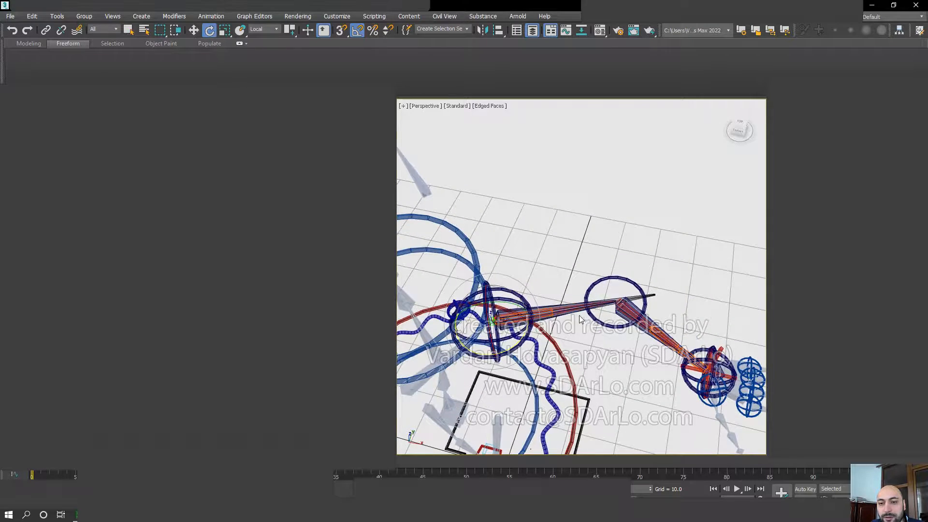
Compare both arms and their control shapes across the whole rig from several angles, including the elbow with the overlaid clone
scroll(583, 274, down, 6)
alt+middle_drag(569, 285, 566, 275)
middle_drag(565, 274, 587, 262)
scroll(587, 262, up, 5)
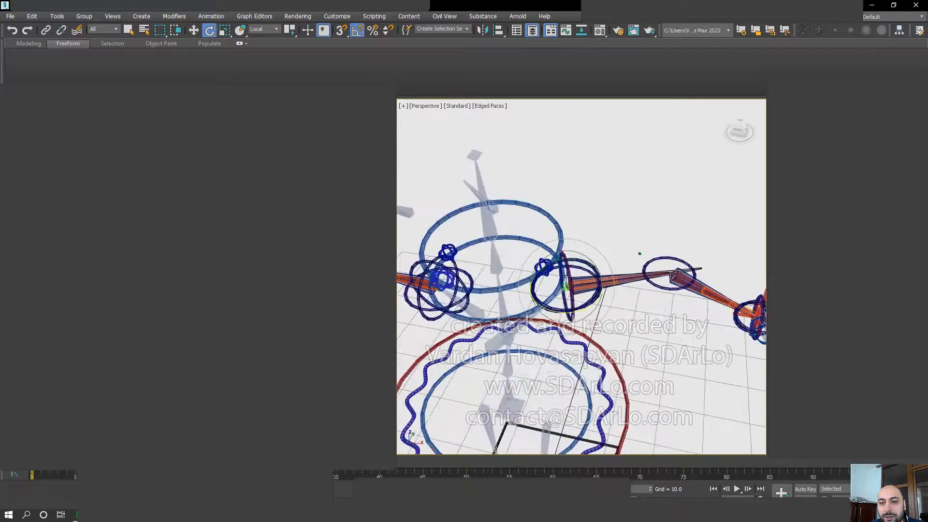
scroll(652, 285, up, 1)
scroll(645, 259, down, 5)
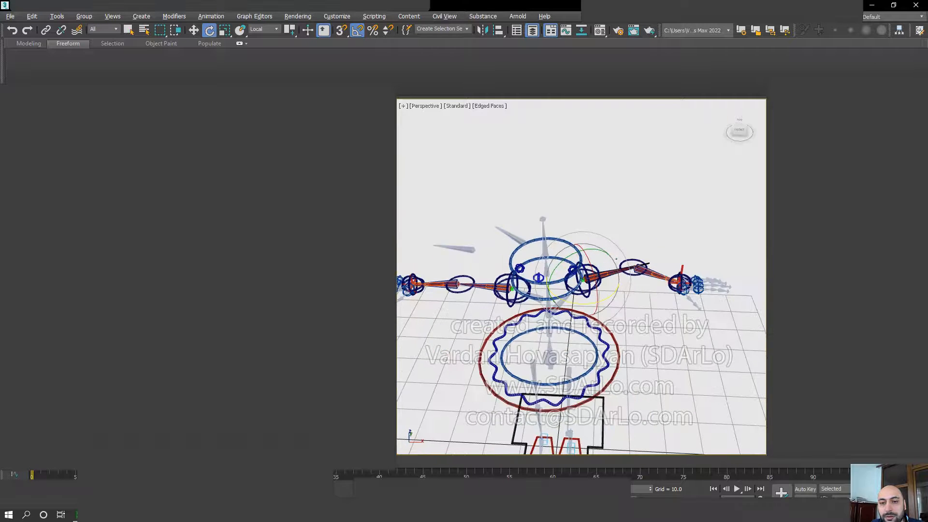
alt+middle_drag(650, 246, 632, 269)
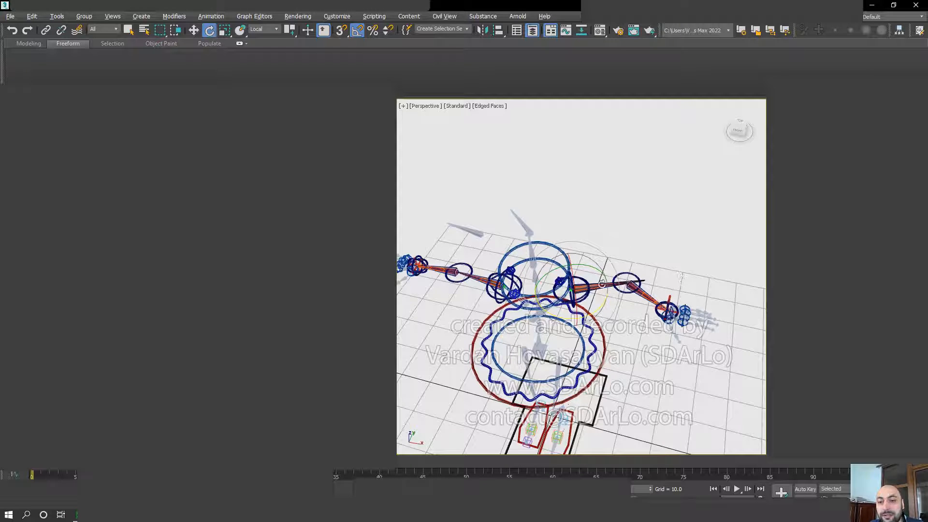
scroll(601, 284, up, 5)
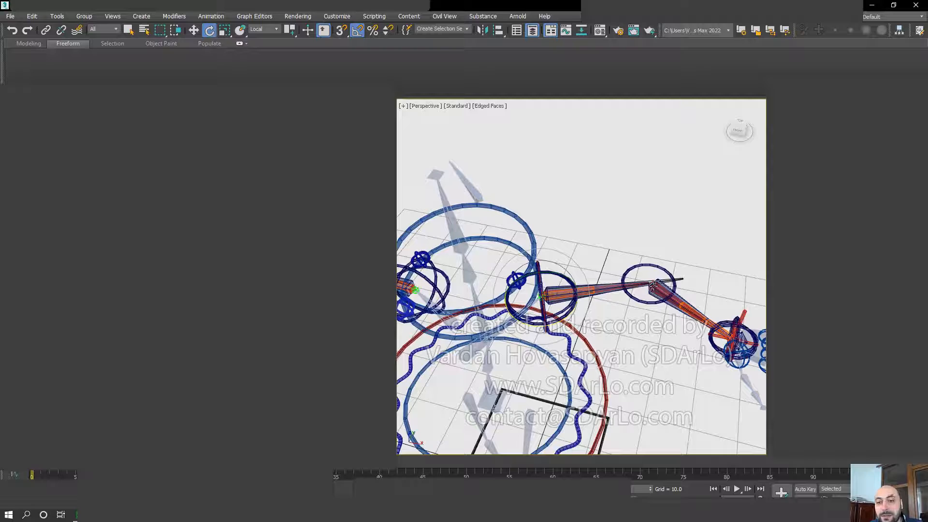
alt+middle_drag(641, 302, 644, 297)
scroll(606, 277, down, 3)
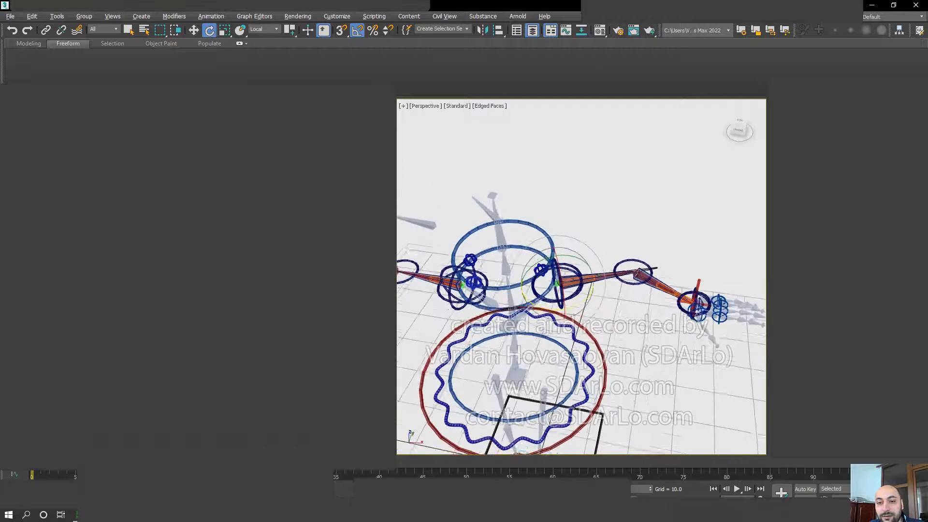
scroll(605, 283, down, 4)
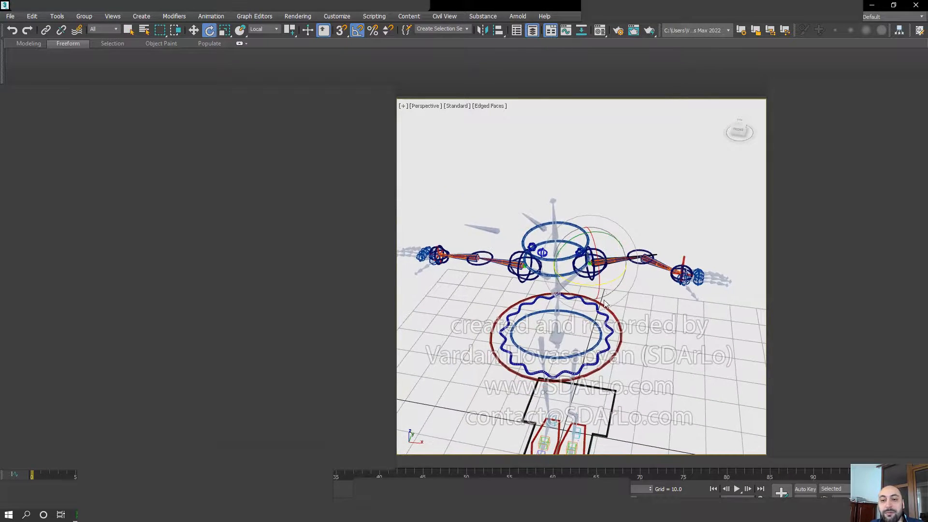
alt+middle_drag(605, 303, 603, 289)
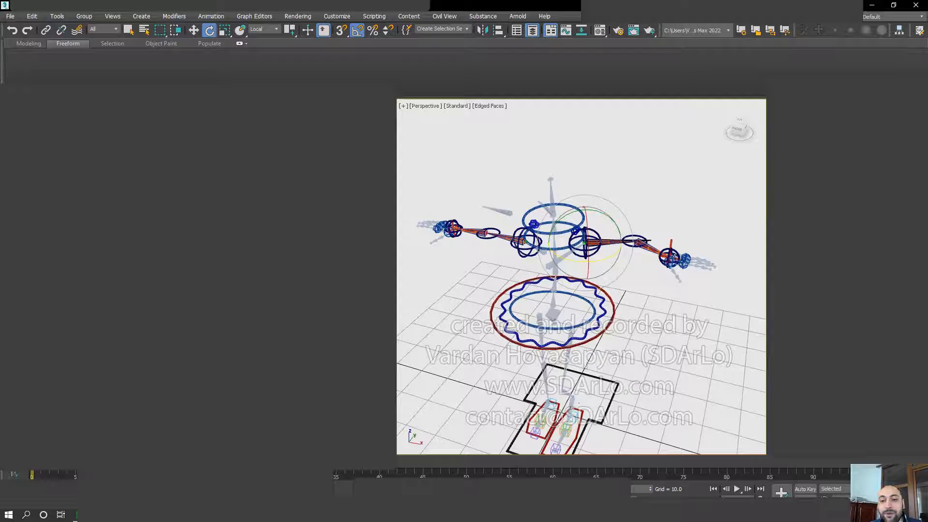
alt+middle_drag(608, 306, 606, 277)
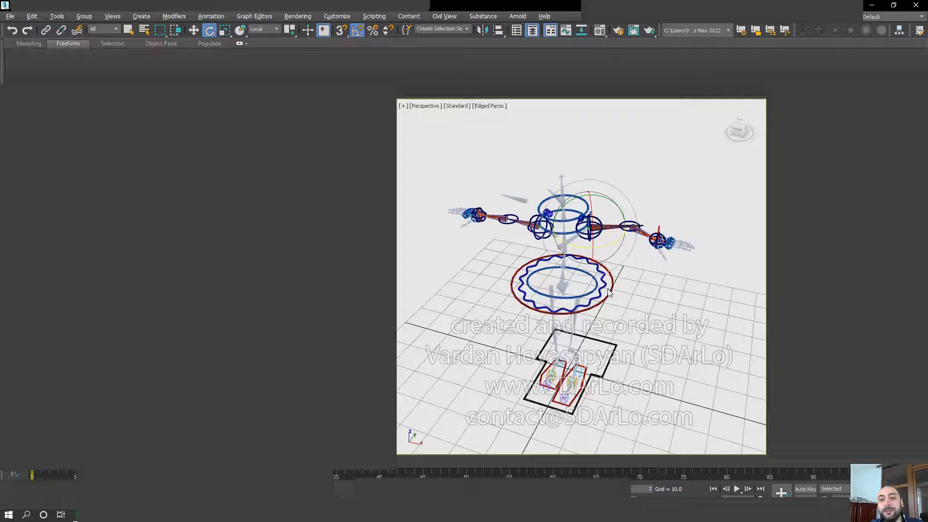
Inspect the rig's leg bones from the side and above, selecting a thigh bone and a shin bone in turn
alt+middle_drag(613, 326, 643, 222)
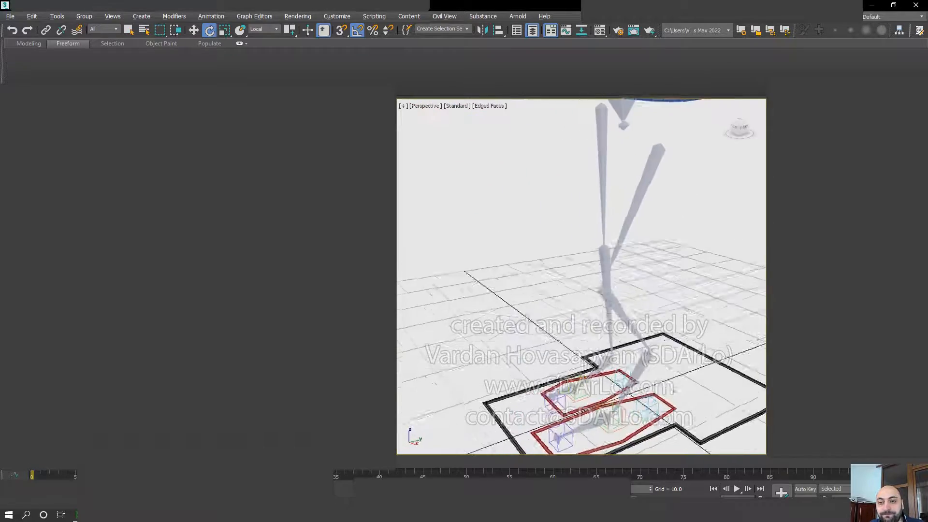
alt+middle_drag(643, 275, 749, 220)
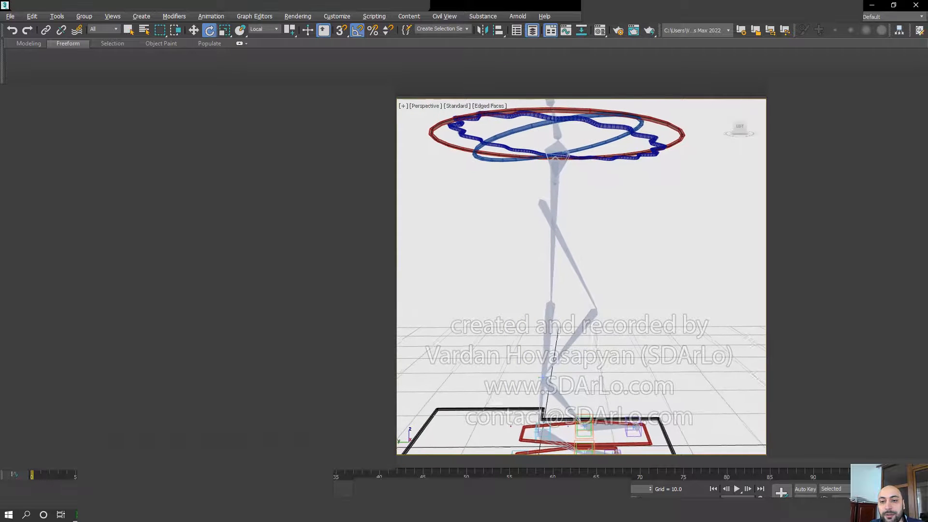
click(562, 284)
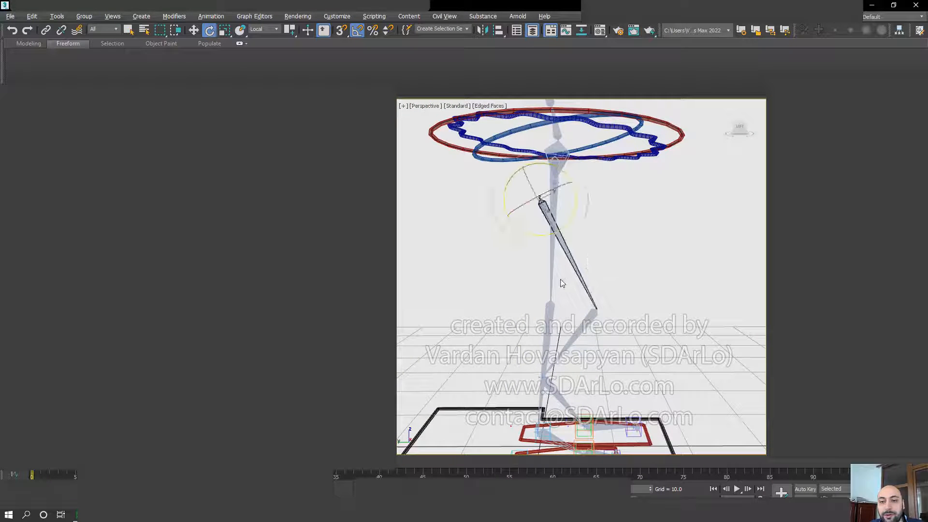
alt+middle_drag(562, 283, 520, 333)
click(556, 246)
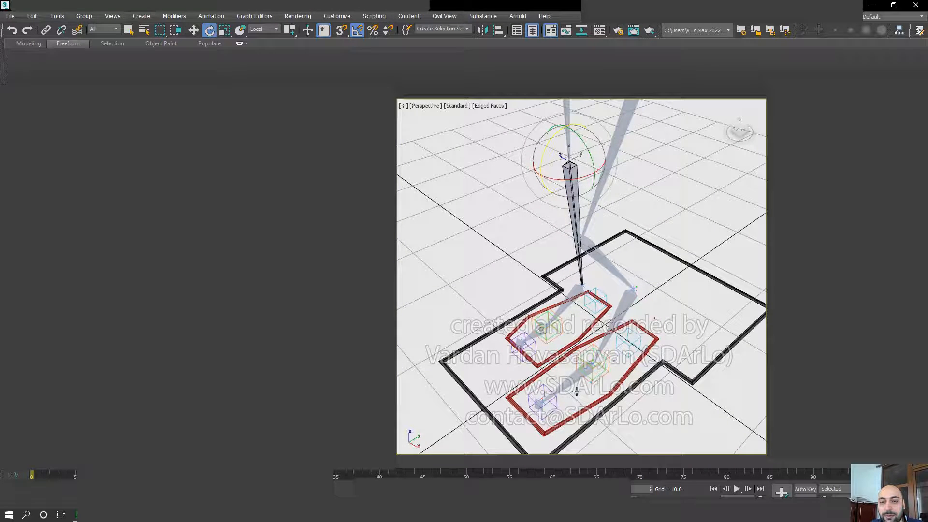
scroll(548, 332, down, 8)
middle_drag(569, 239, 547, 289)
scroll(553, 289, up, 1)
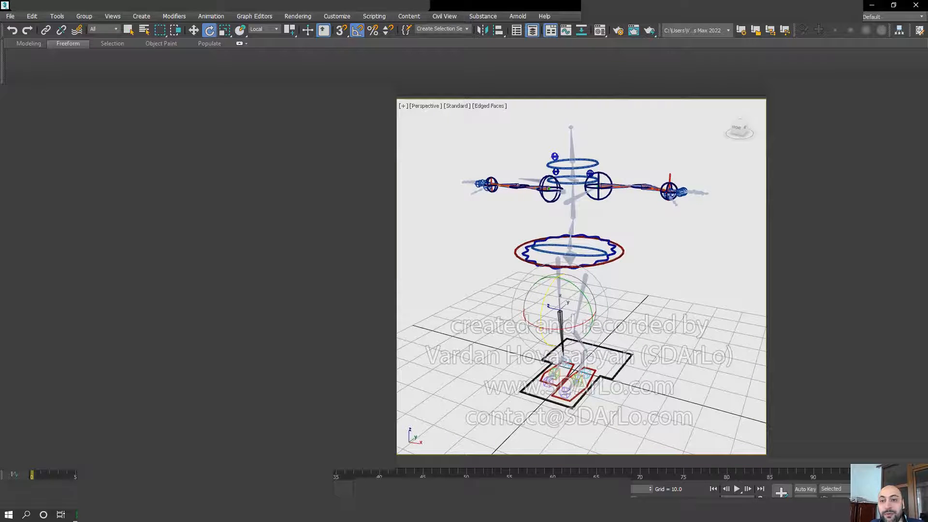